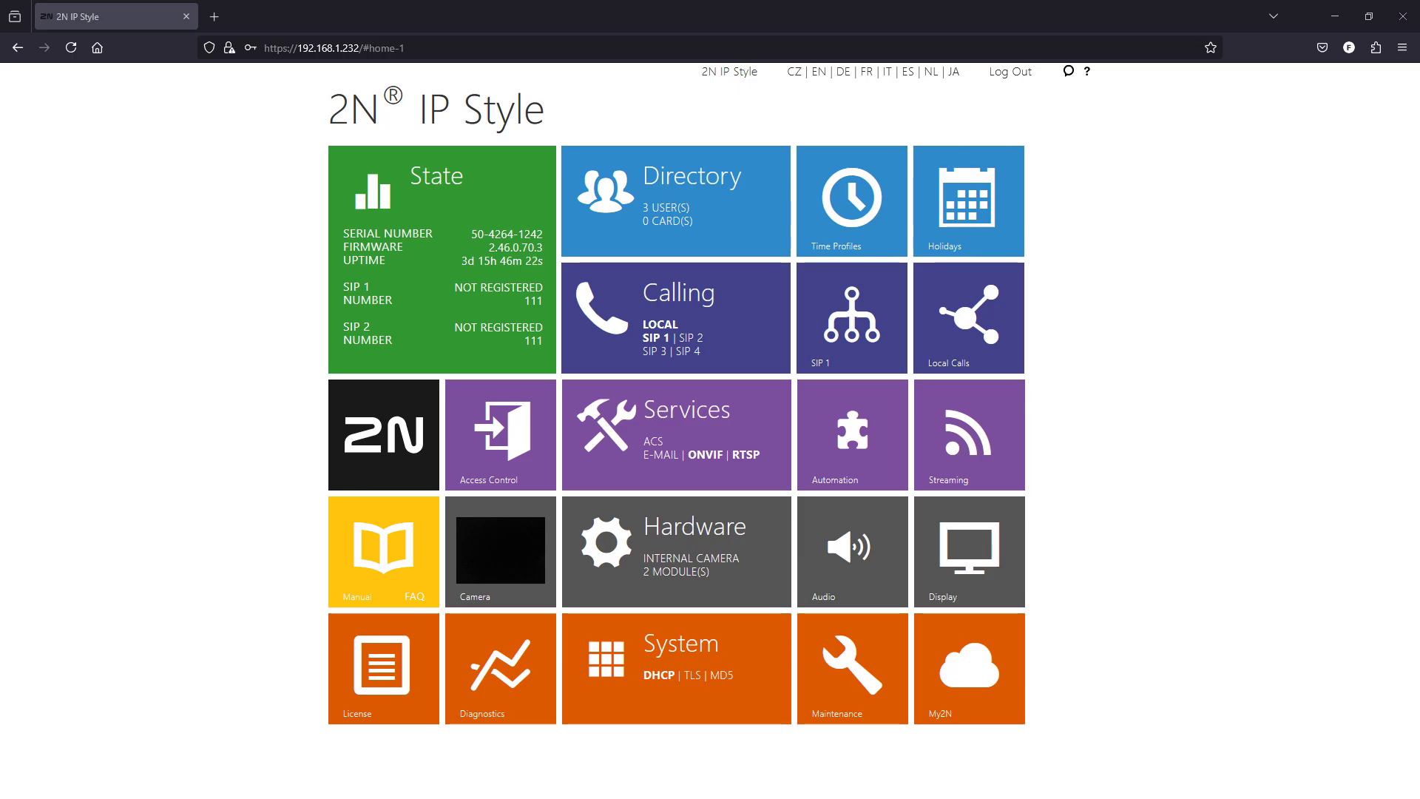
Step: Open the Directory from the dashboard to show its three-user Users list
{"action": "left_click", "coordinate": [695, 244]}
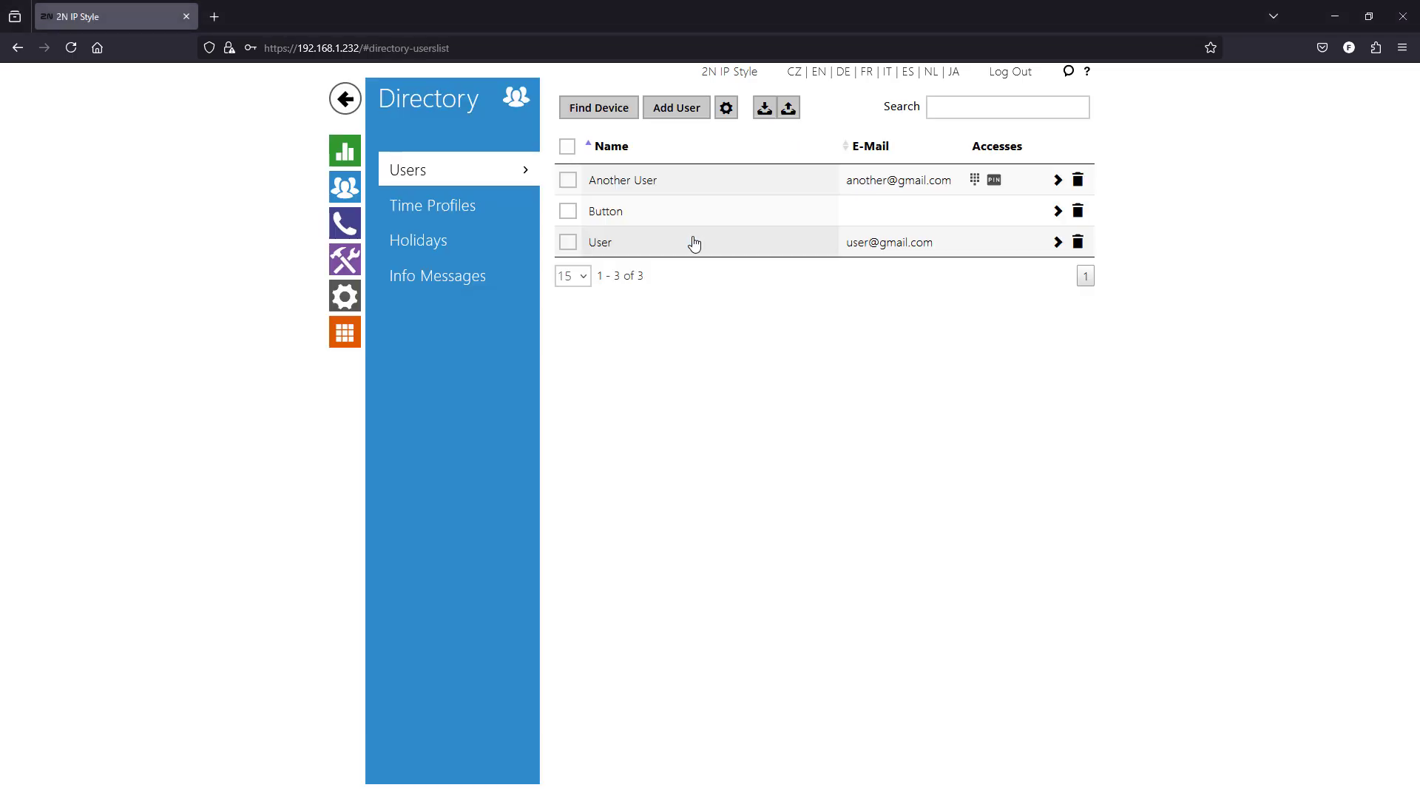
{"action": "left_click", "coordinate": [1058, 243]}
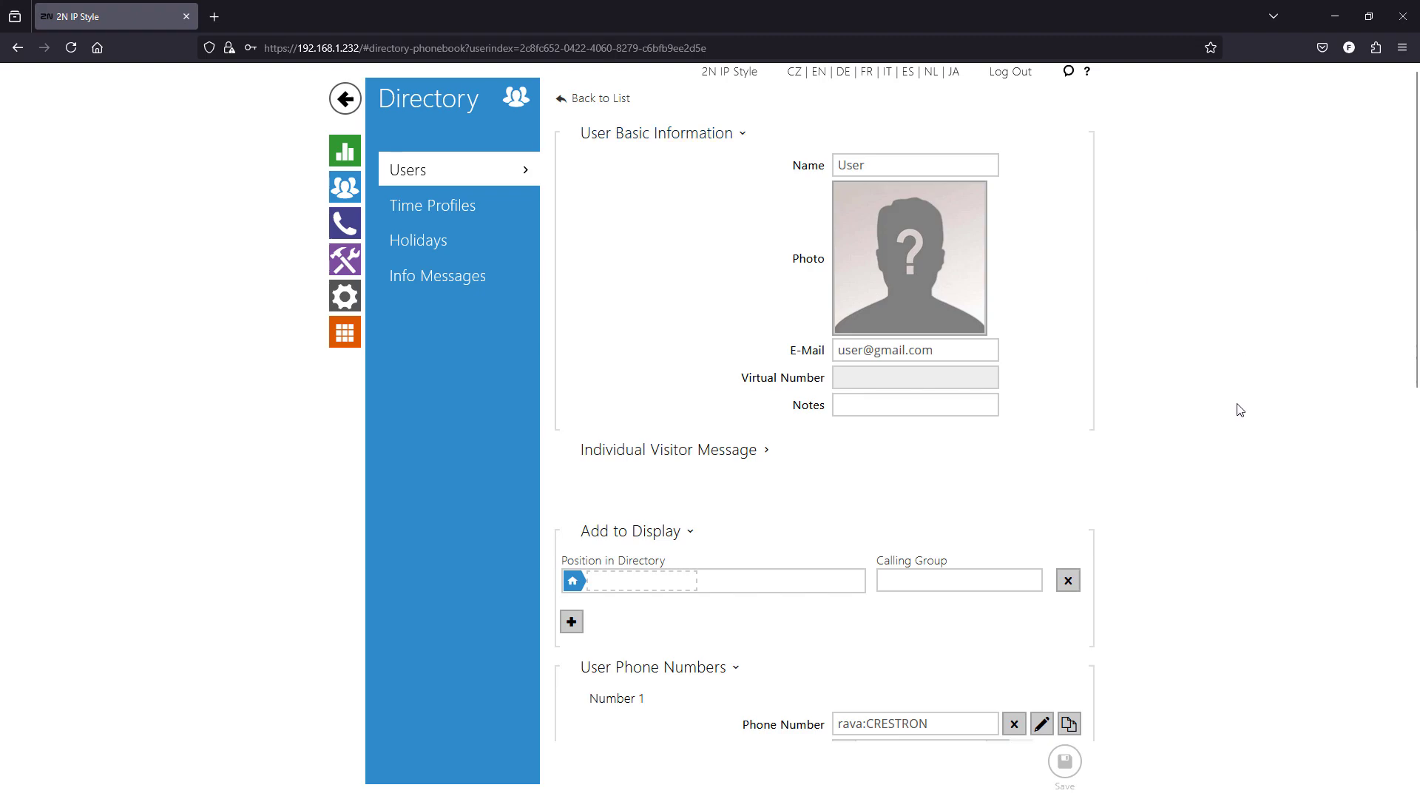
{"action": "scroll", "coordinate": [1241, 409], "scroll_direction": "down", "scroll_amount": 5}
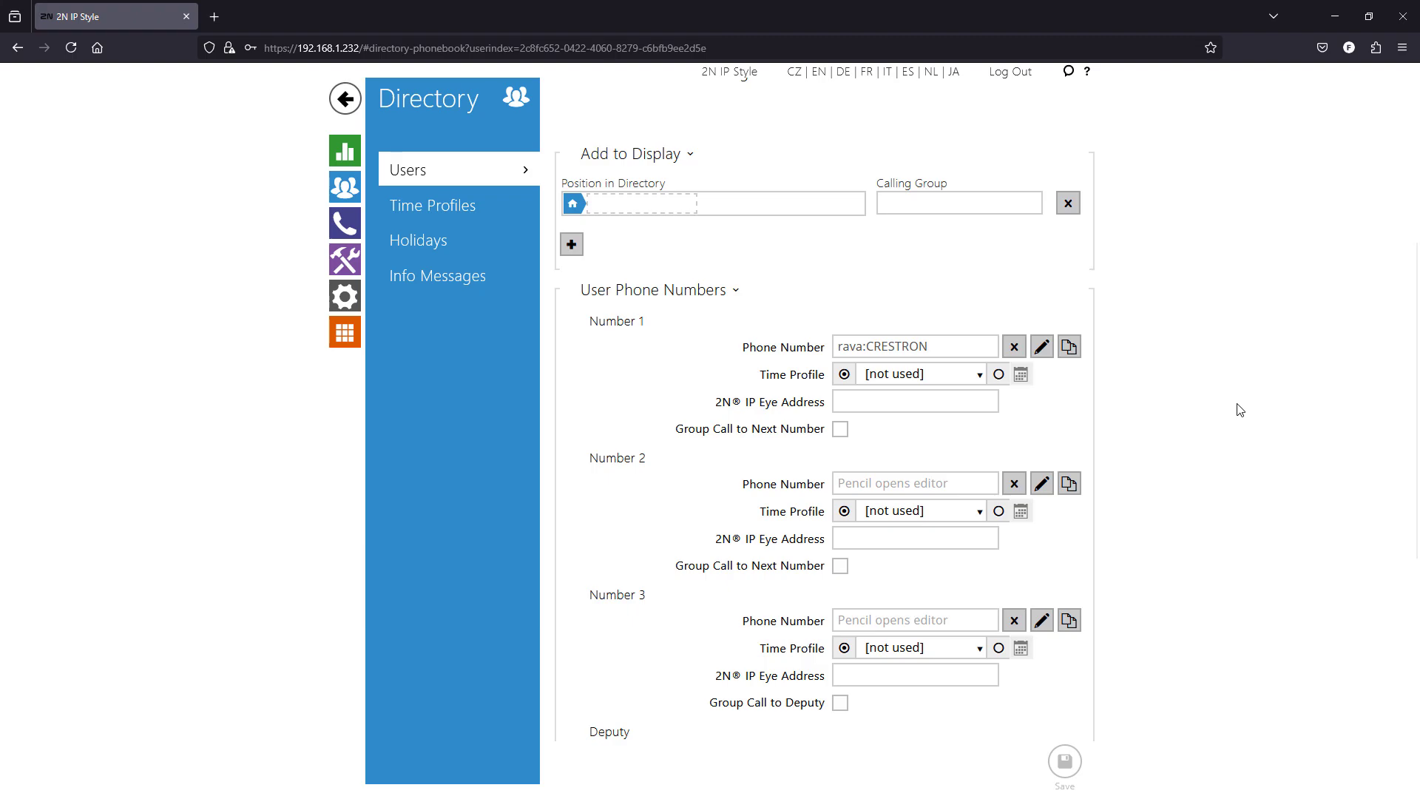
{"action": "scroll", "coordinate": [1240, 409], "scroll_direction": "down", "scroll_amount": 4}
{"action": "scroll", "coordinate": [1240, 409], "scroll_direction": "down", "scroll_amount": 1}
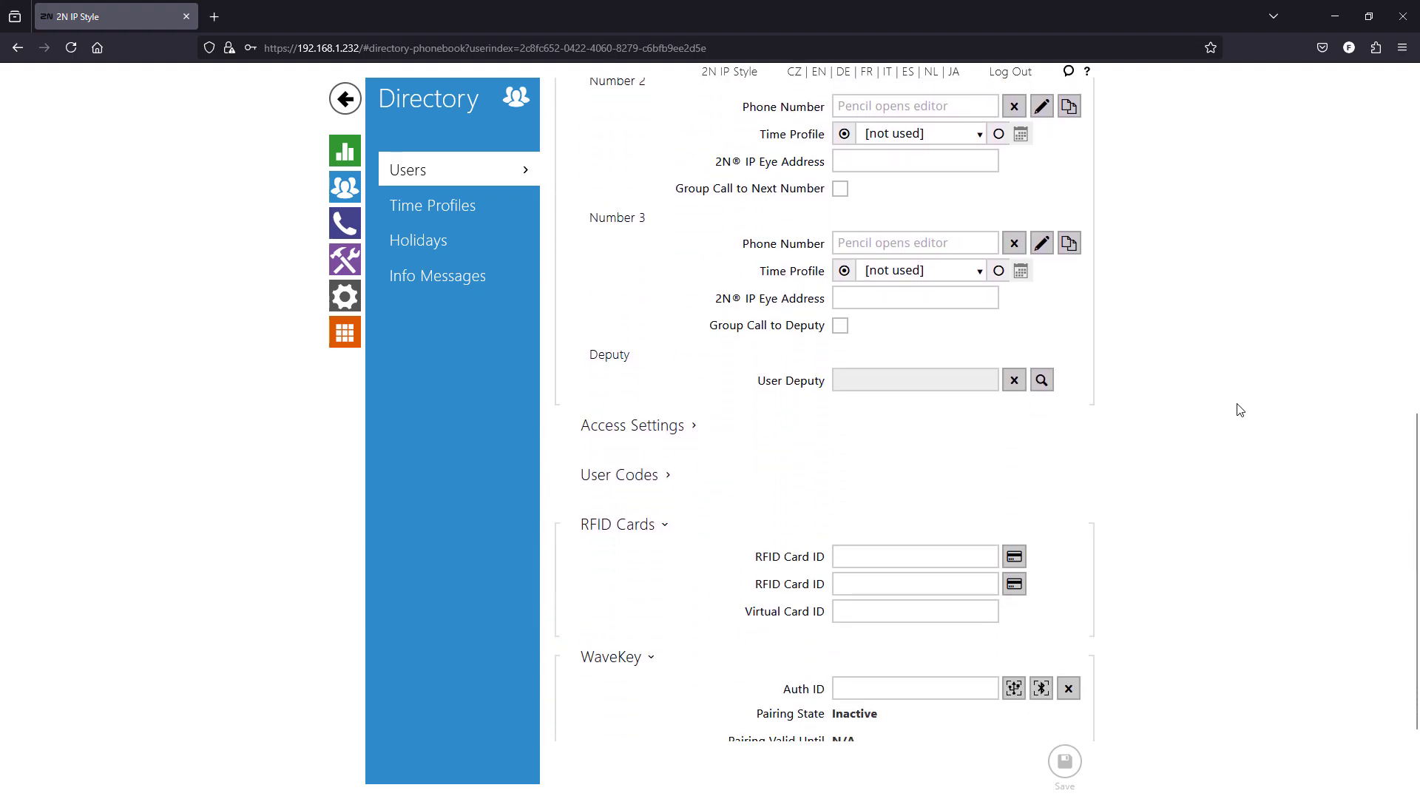
{"action": "left_click", "coordinate": [621, 475]}
{"action": "scroll", "coordinate": [753, 493], "scroll_direction": "down", "scroll_amount": 2}
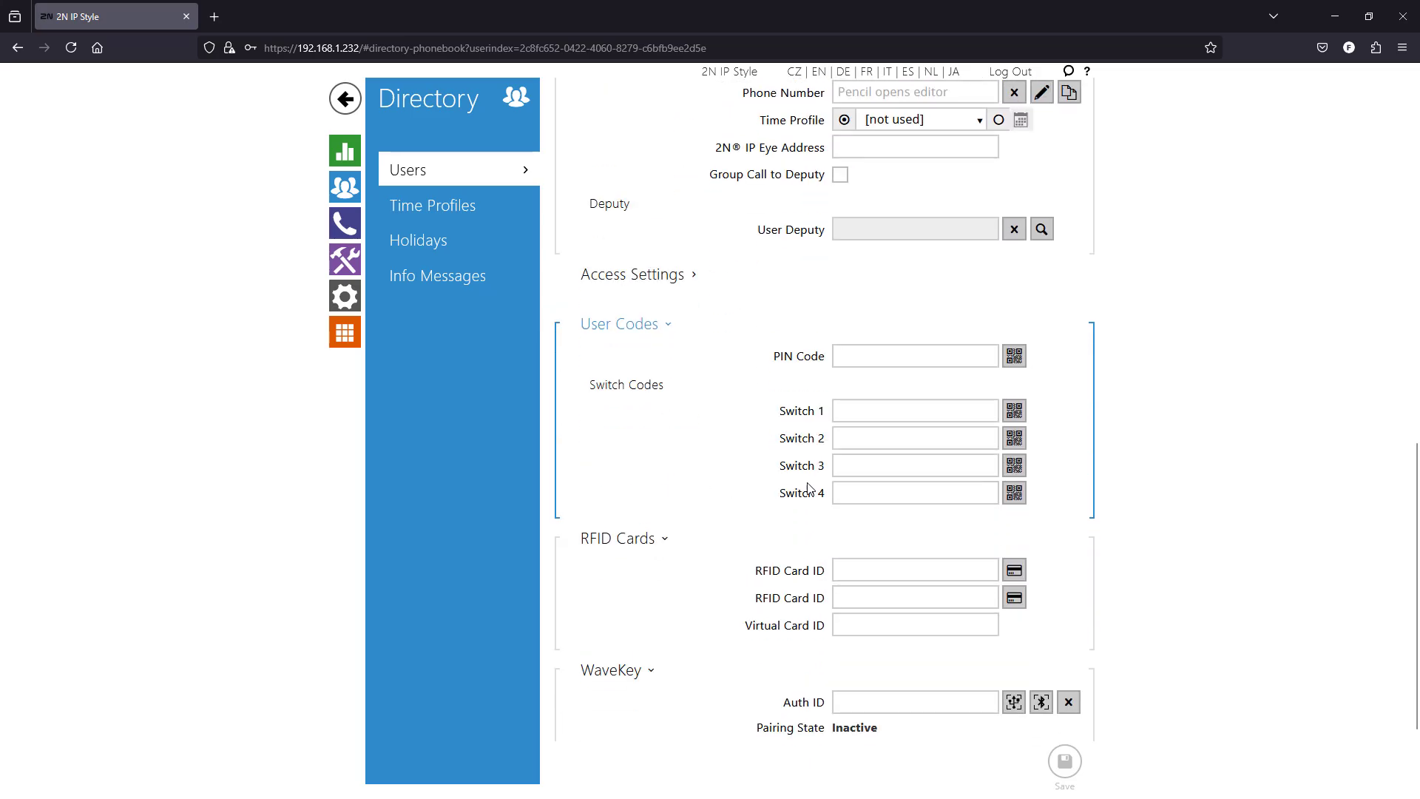
{"action": "left_click", "coordinate": [875, 413]}
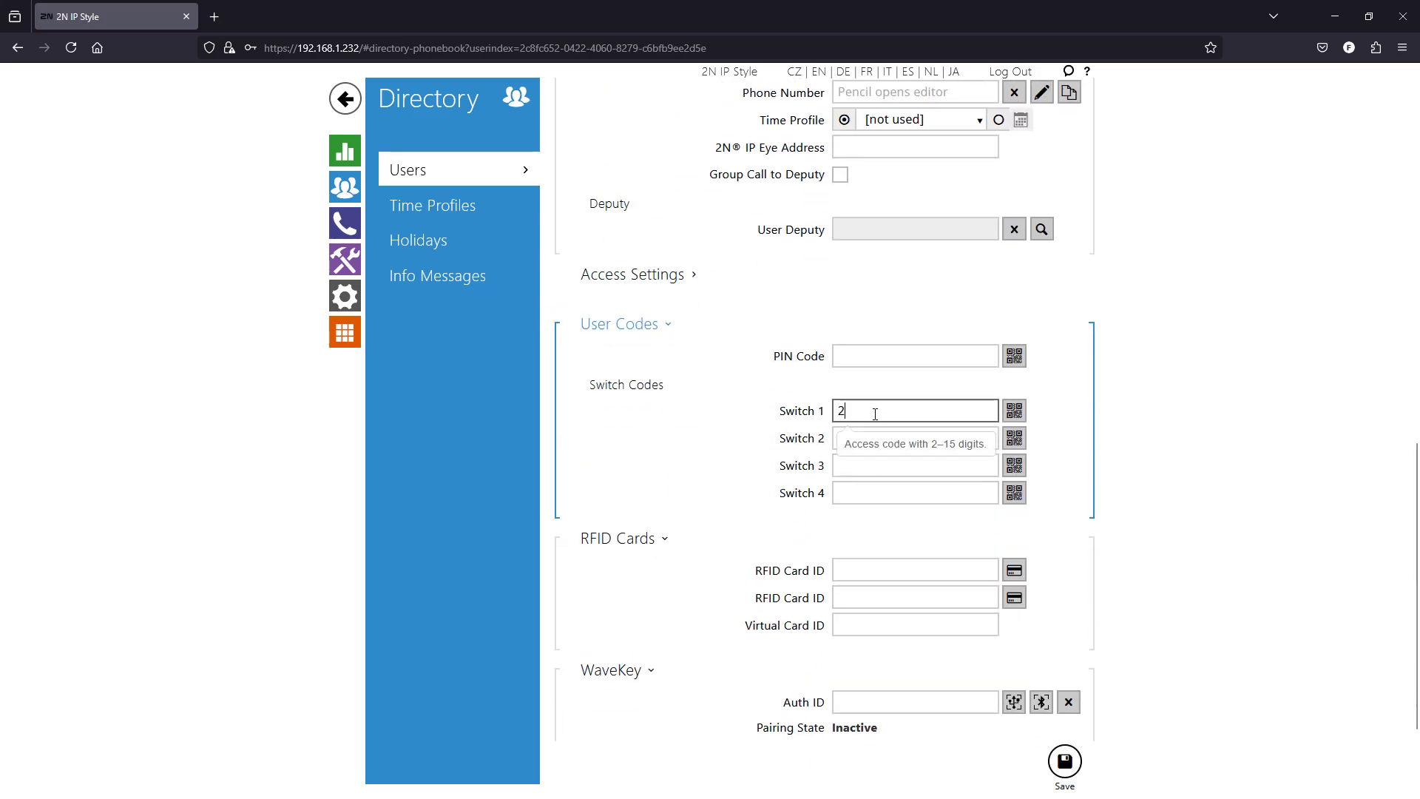
{"action": "left_click", "coordinate": [1064, 761]}
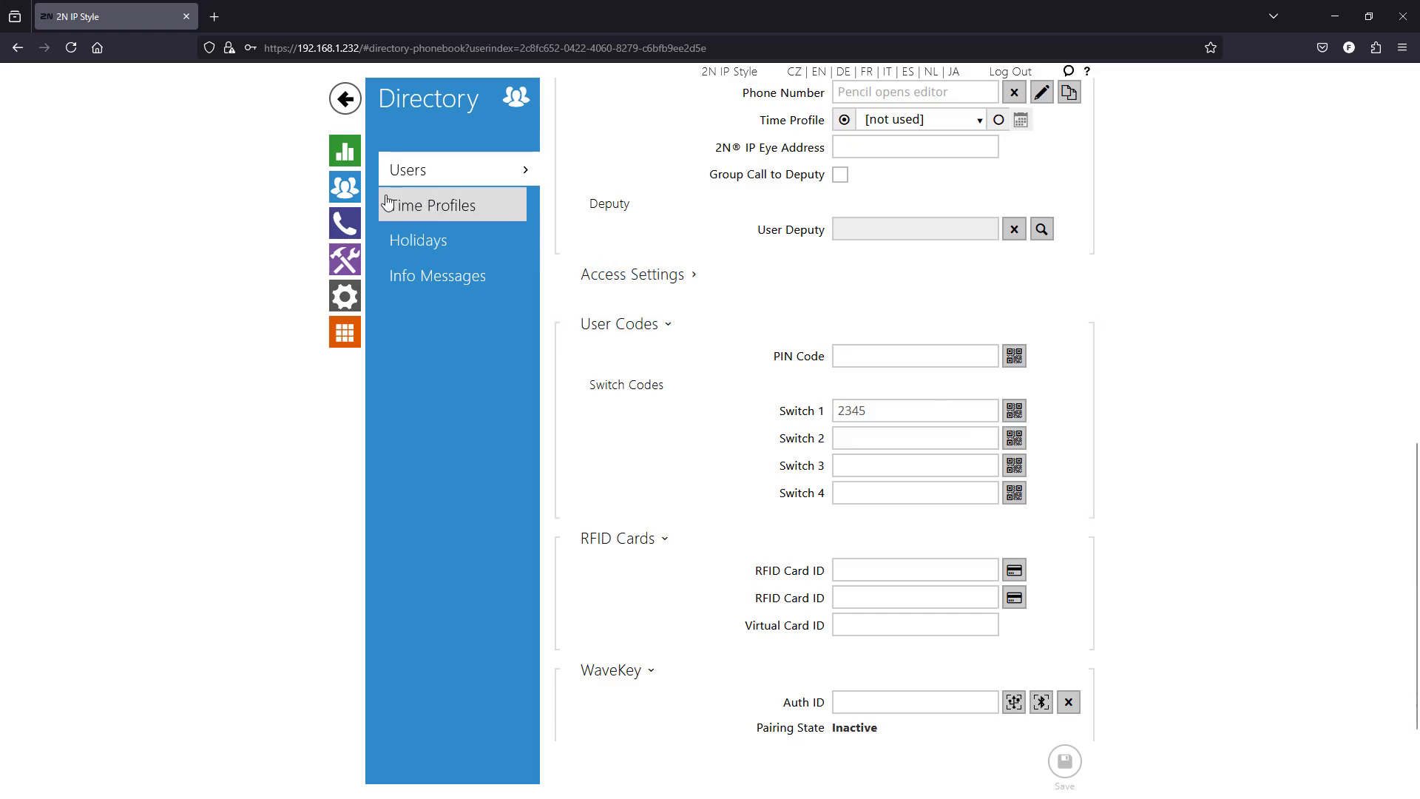
Step: Tick Silent Alarm Enabled in the Services access control Exit Rules and save
{"action": "left_click", "coordinate": [344, 258]}
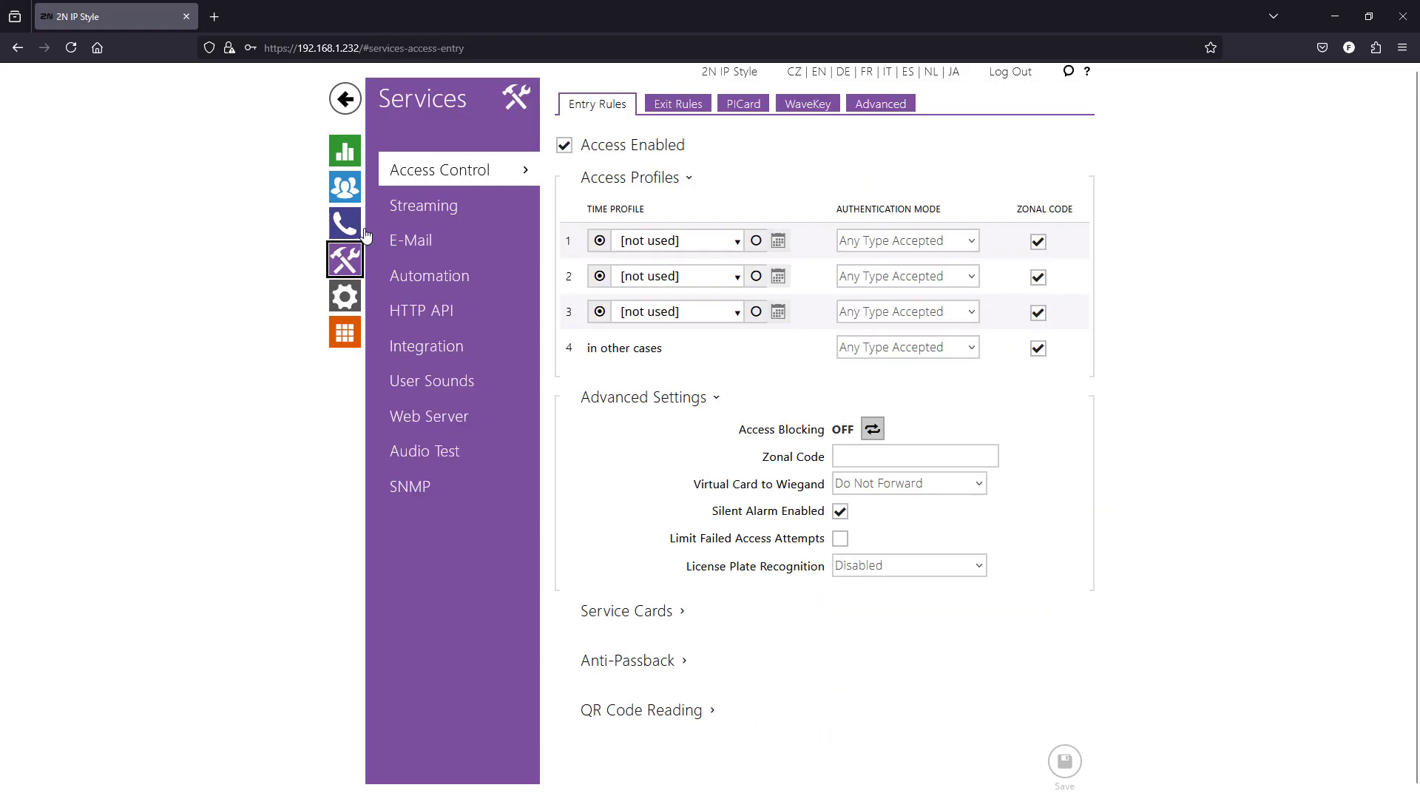
{"action": "left_click", "coordinate": [672, 105]}
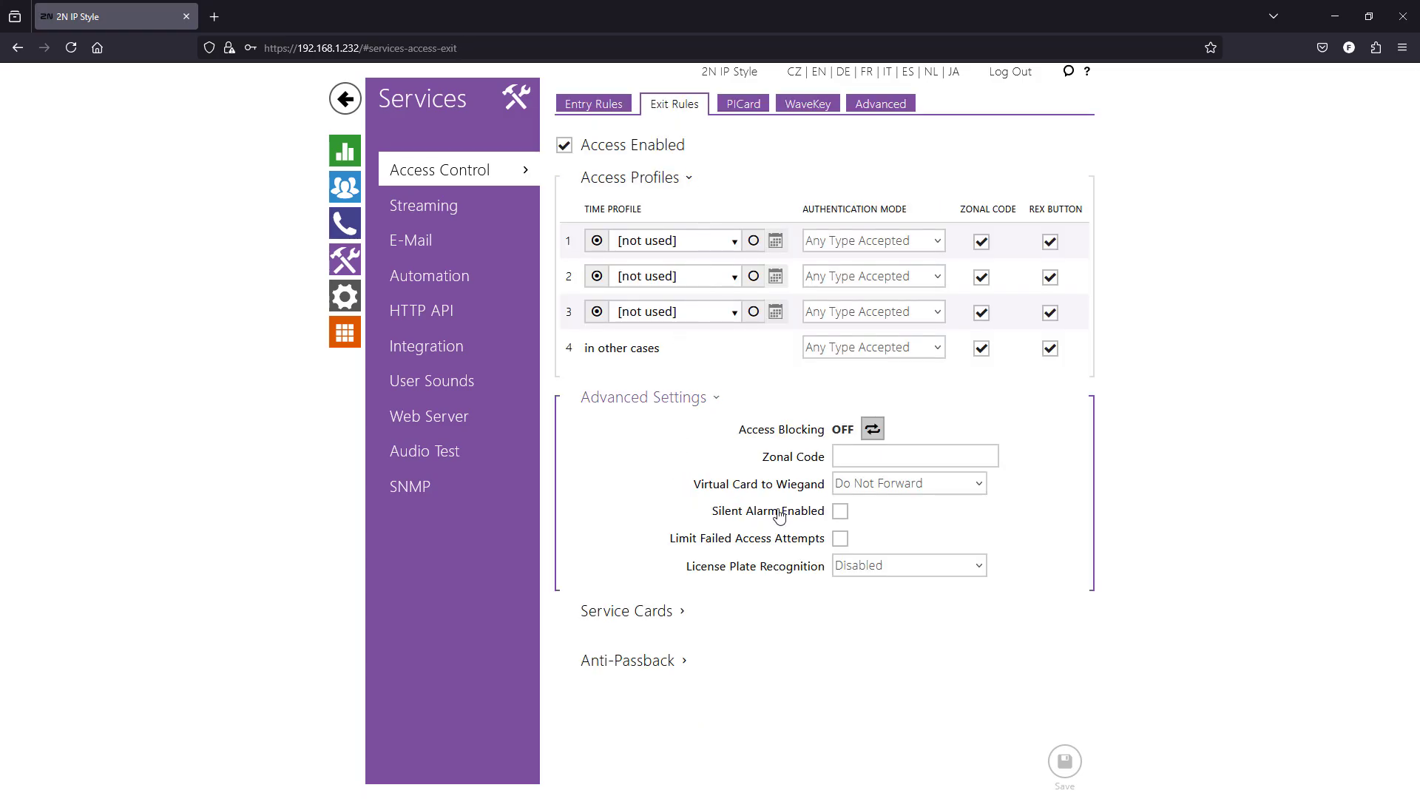
{"action": "left_click", "coordinate": [841, 511]}
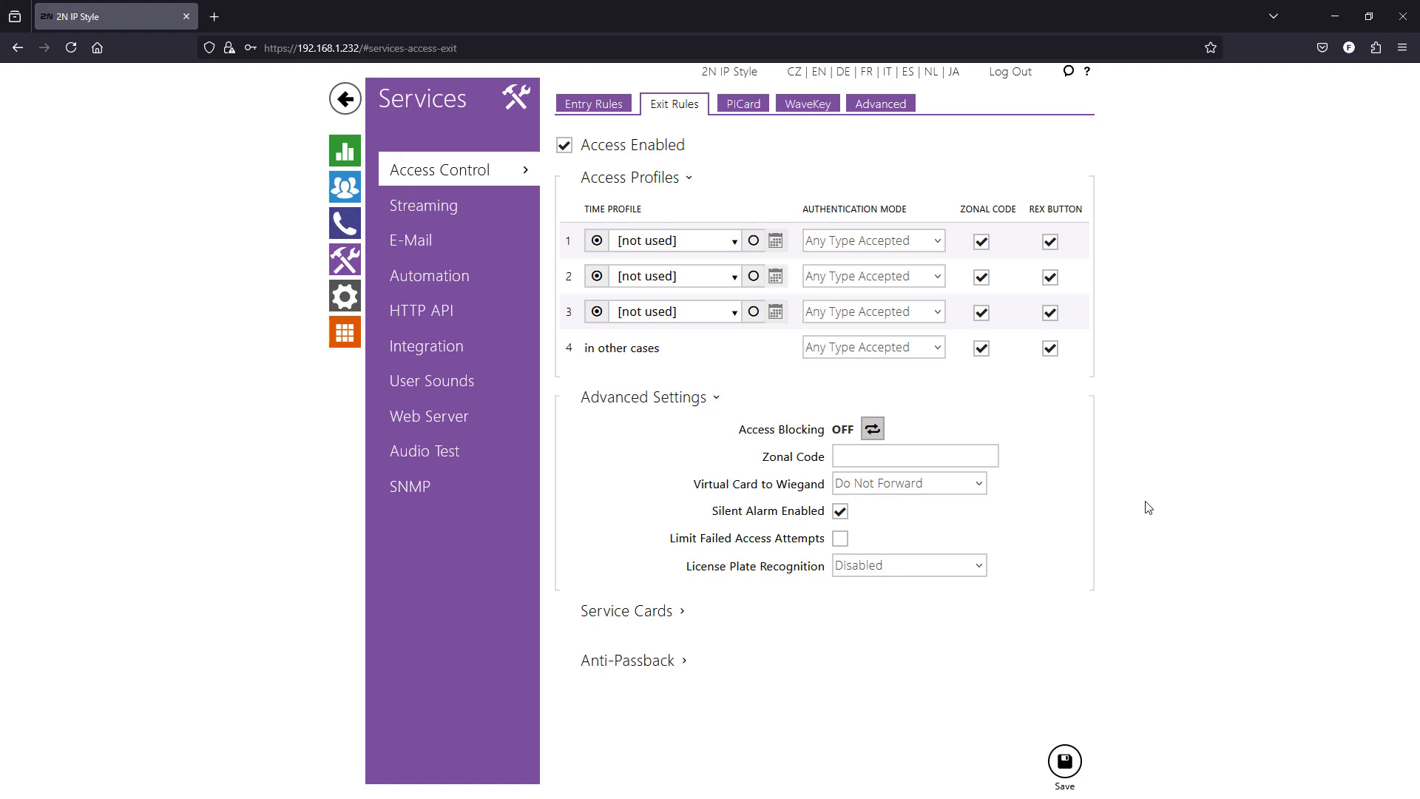
{"action": "left_click", "coordinate": [1072, 765]}
{"action": "left_click", "coordinate": [351, 224]}
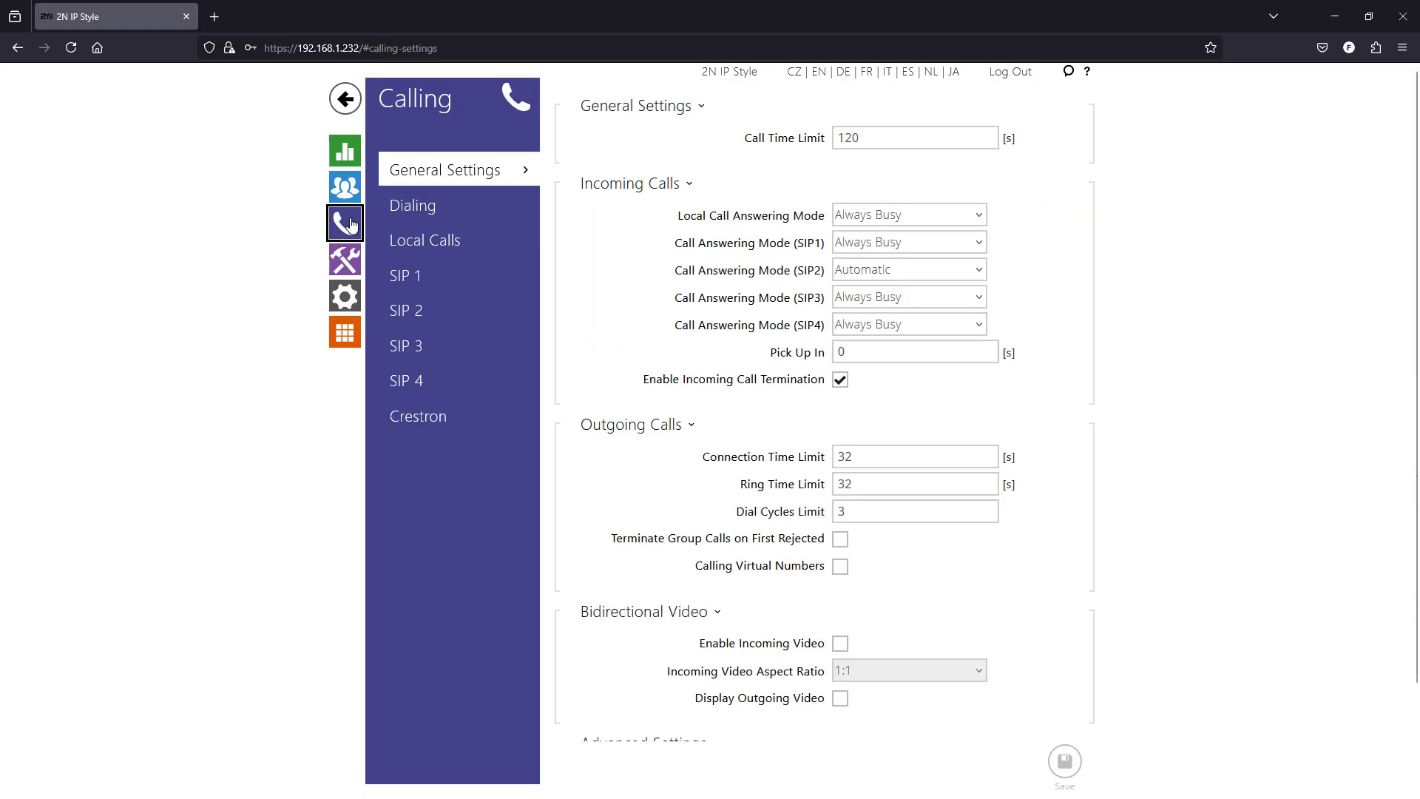
Step: Review the SIP 1 account and Crestron settings under Calling, then return to Services
{"action": "left_click", "coordinate": [469, 285]}
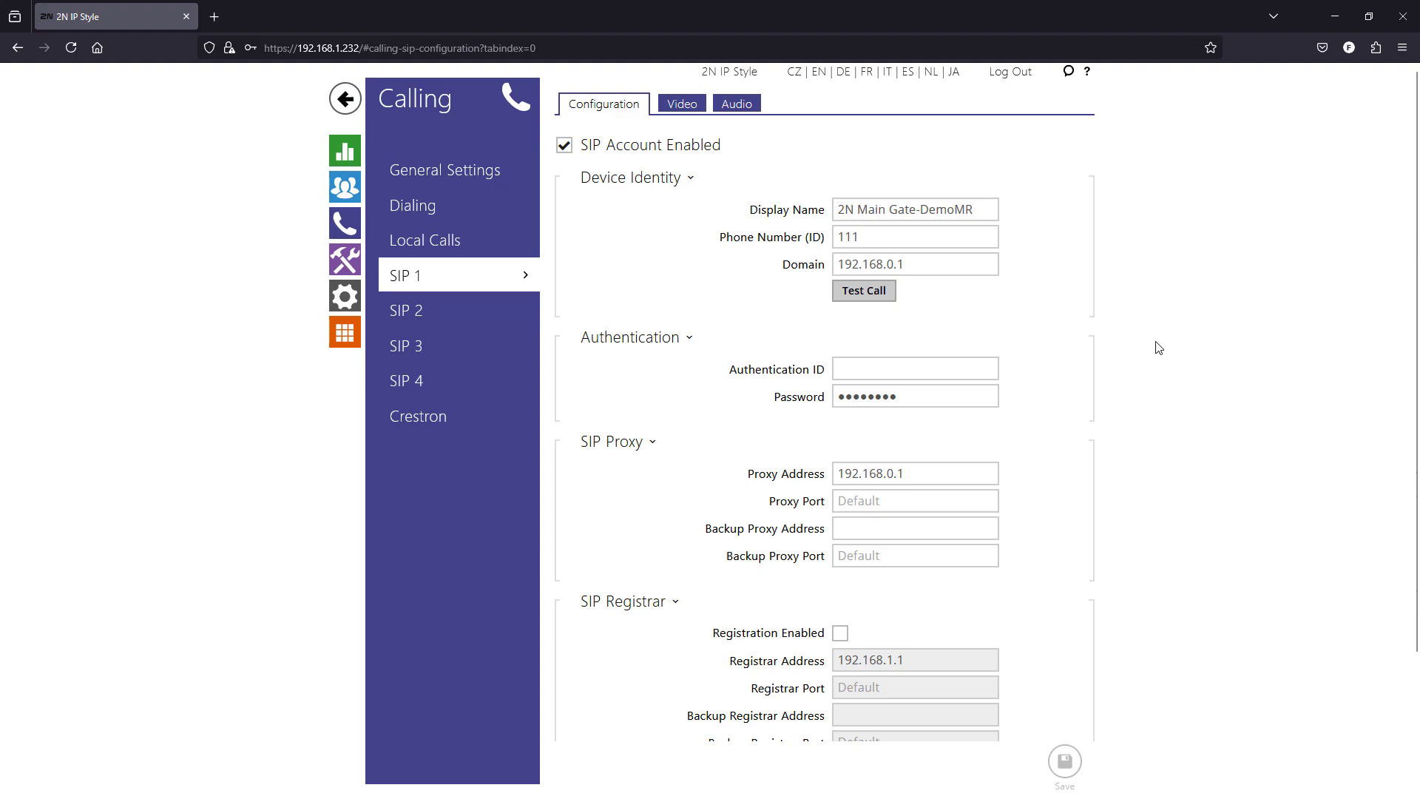
{"action": "left_click", "coordinate": [471, 428]}
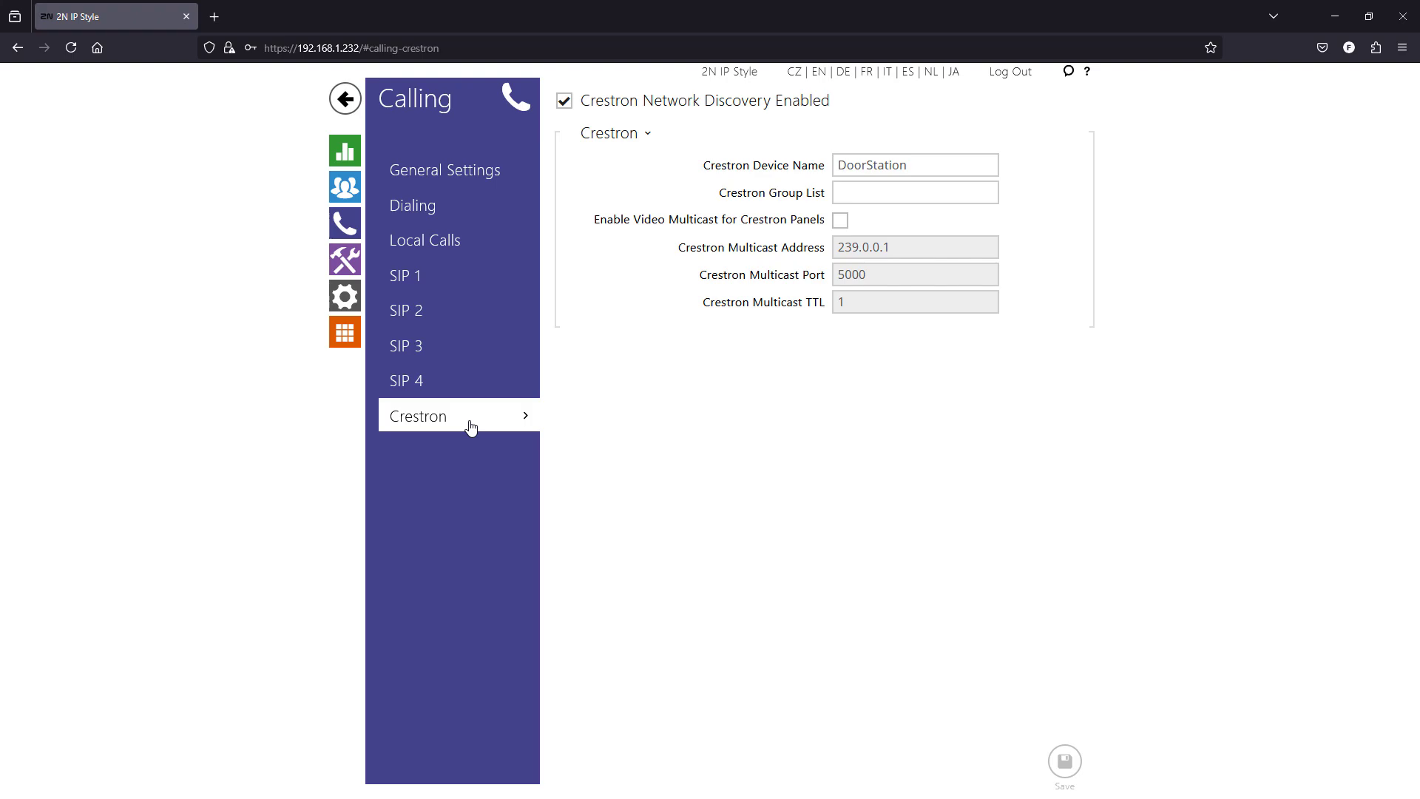
{"action": "left_click", "coordinate": [357, 258]}
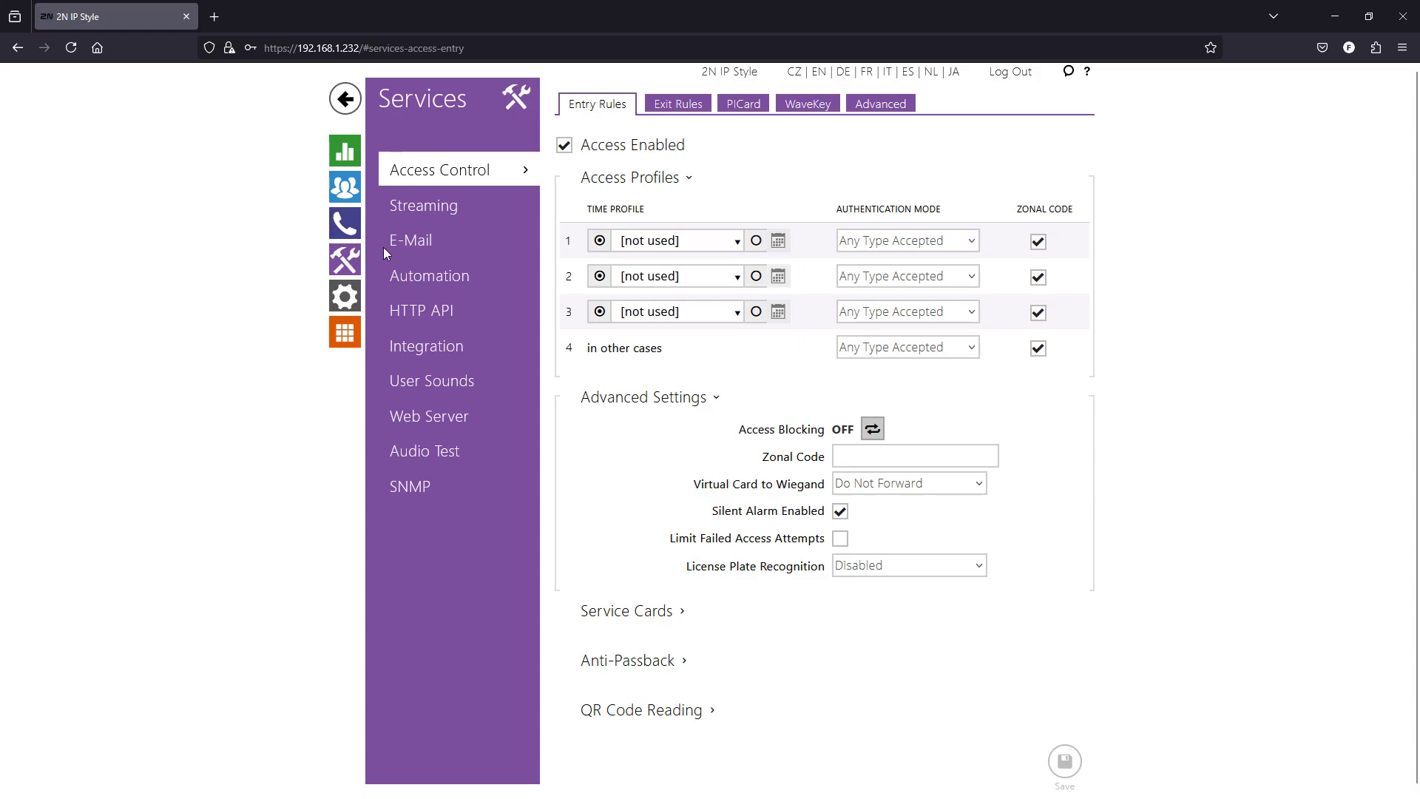
Step: Keep System API on Secure (TLS) with Digest authentication and review HTTP API Account 1
{"action": "left_click", "coordinate": [444, 313]}
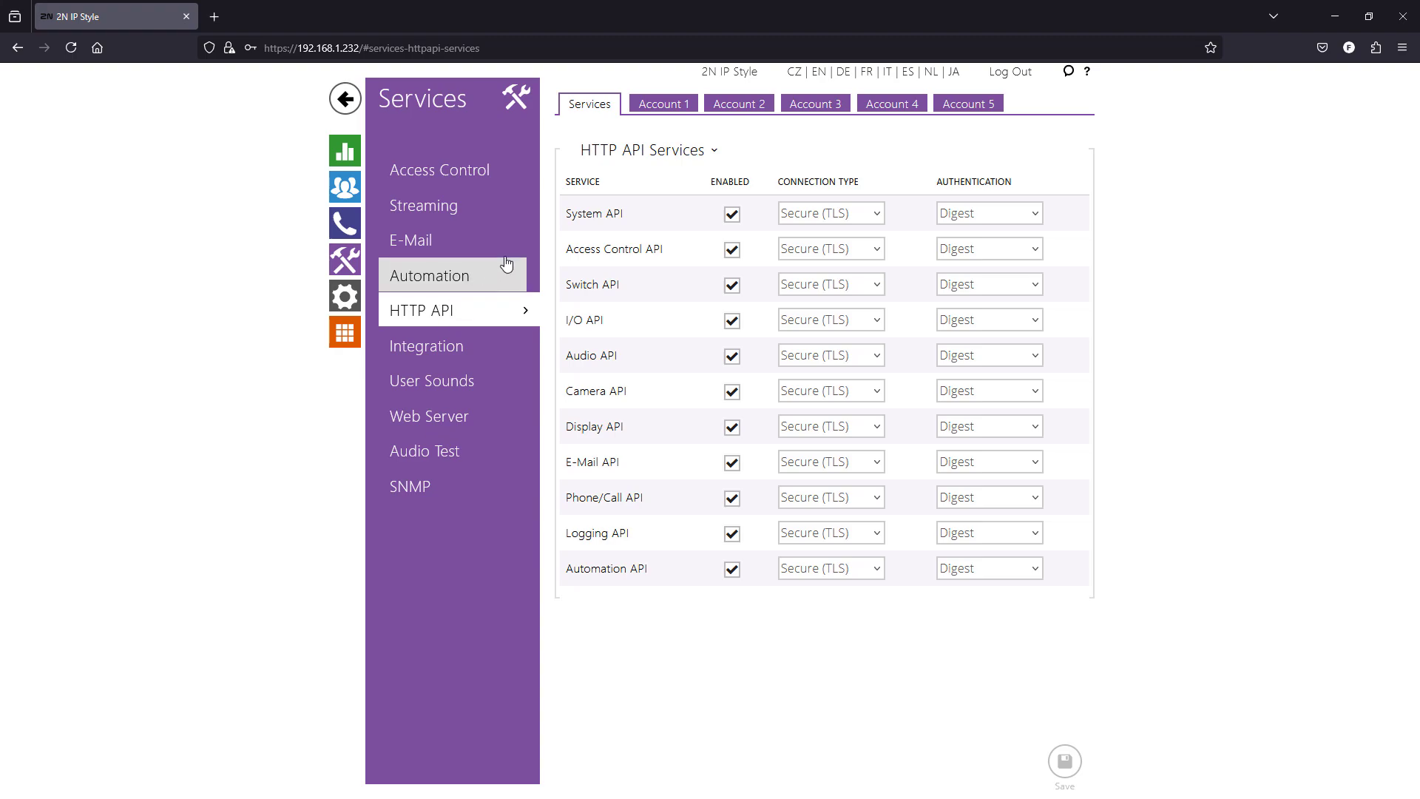
{"action": "left_click", "coordinate": [831, 221]}
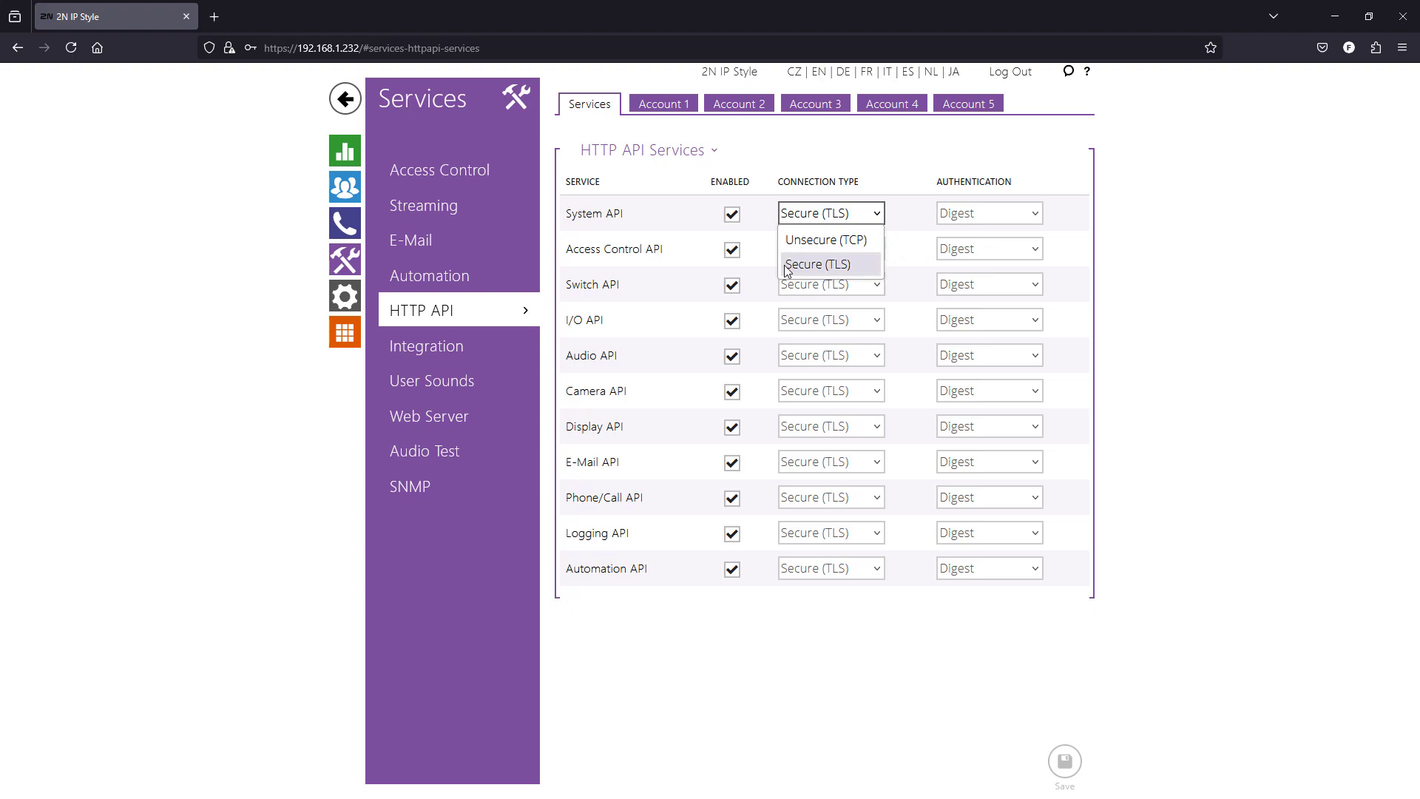
{"action": "left_click", "coordinate": [855, 266]}
{"action": "left_click", "coordinate": [994, 224]}
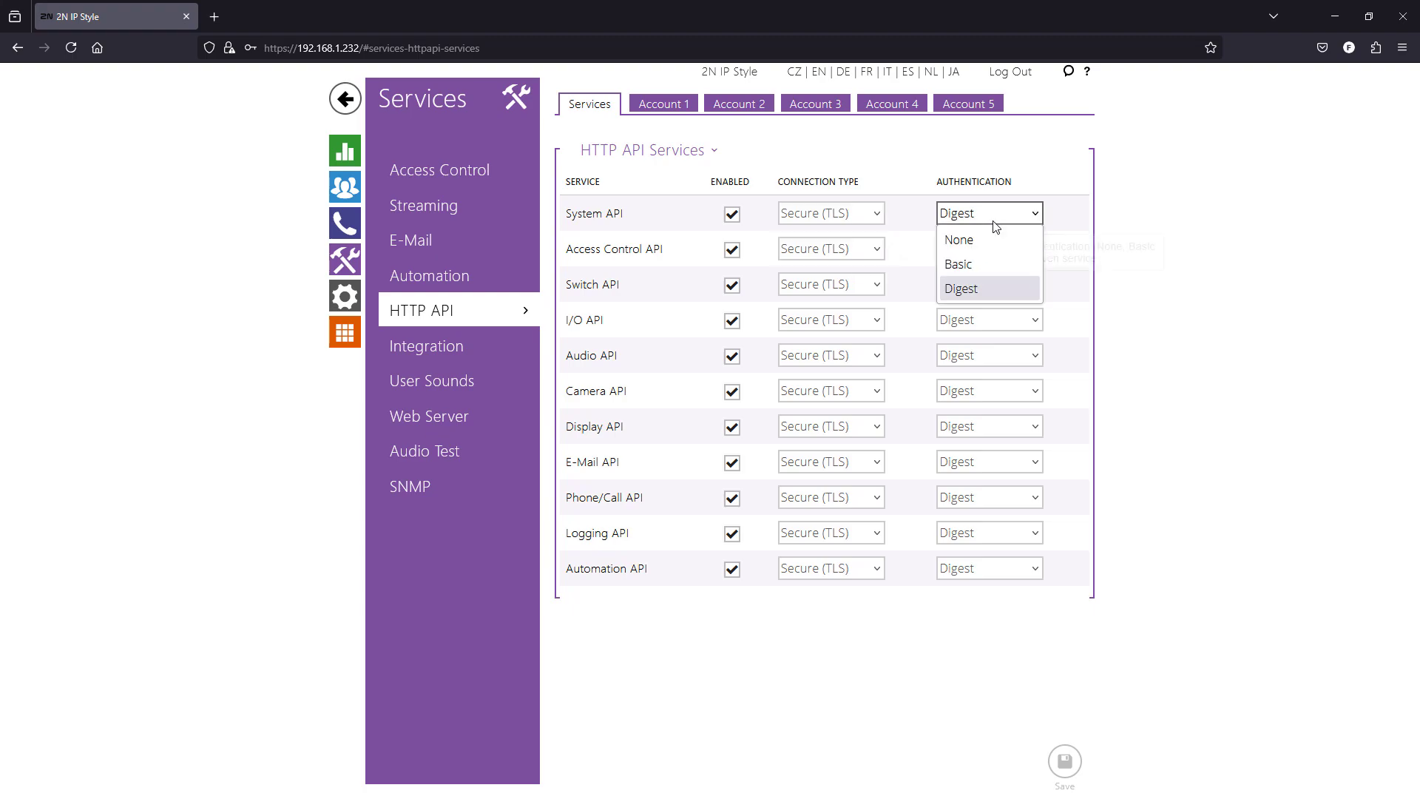
{"action": "left_click", "coordinate": [963, 288]}
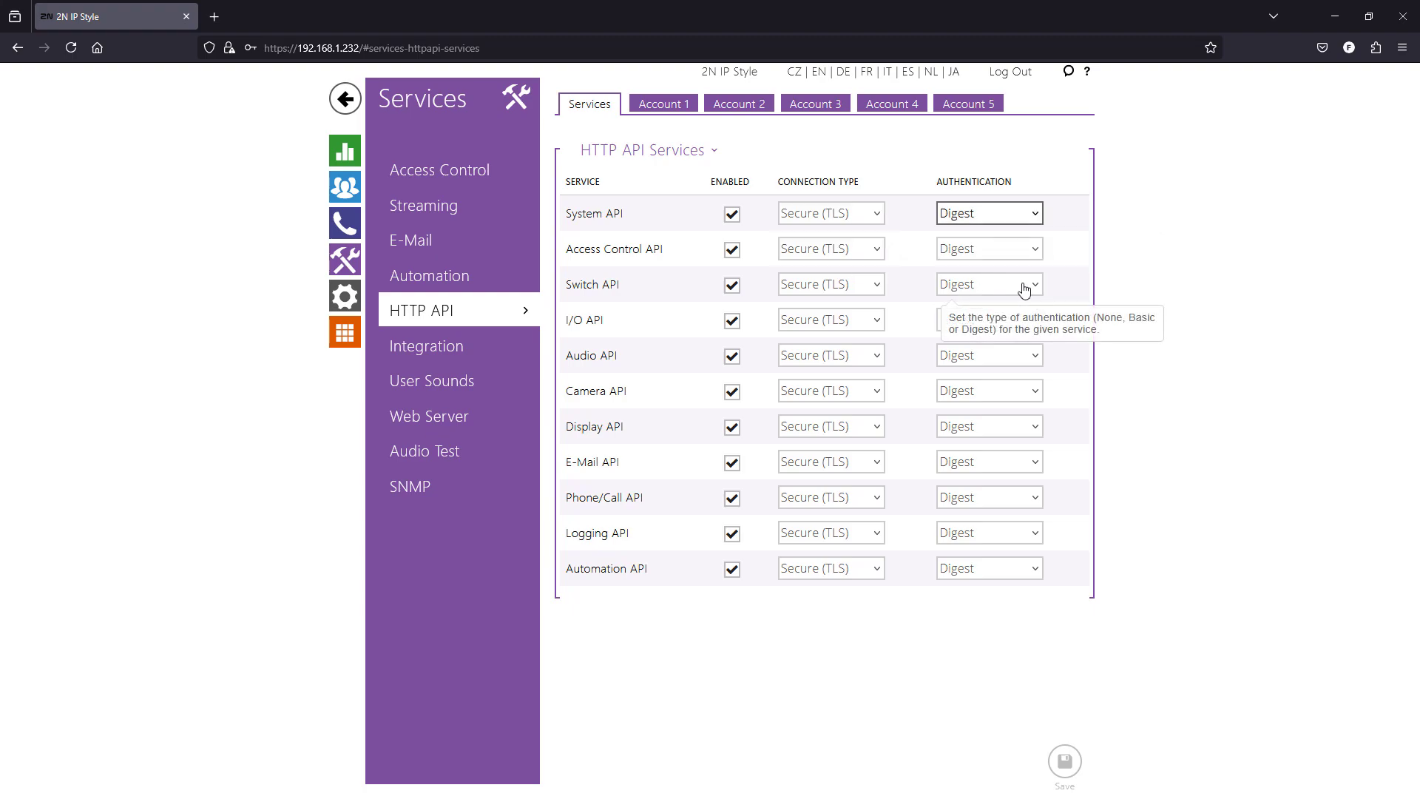
{"action": "left_click", "coordinate": [665, 111]}
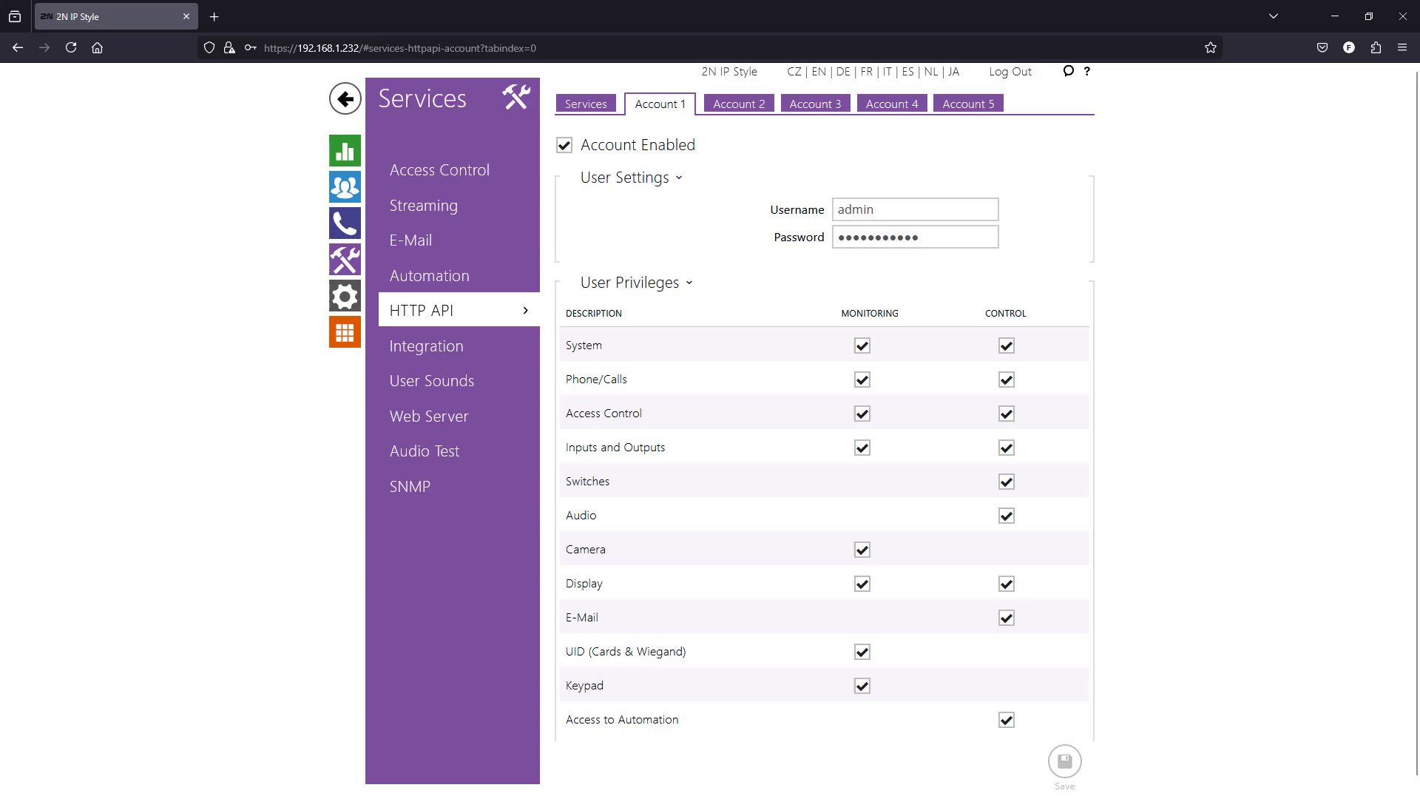
{"action": "key", "text": "alt+Left"}
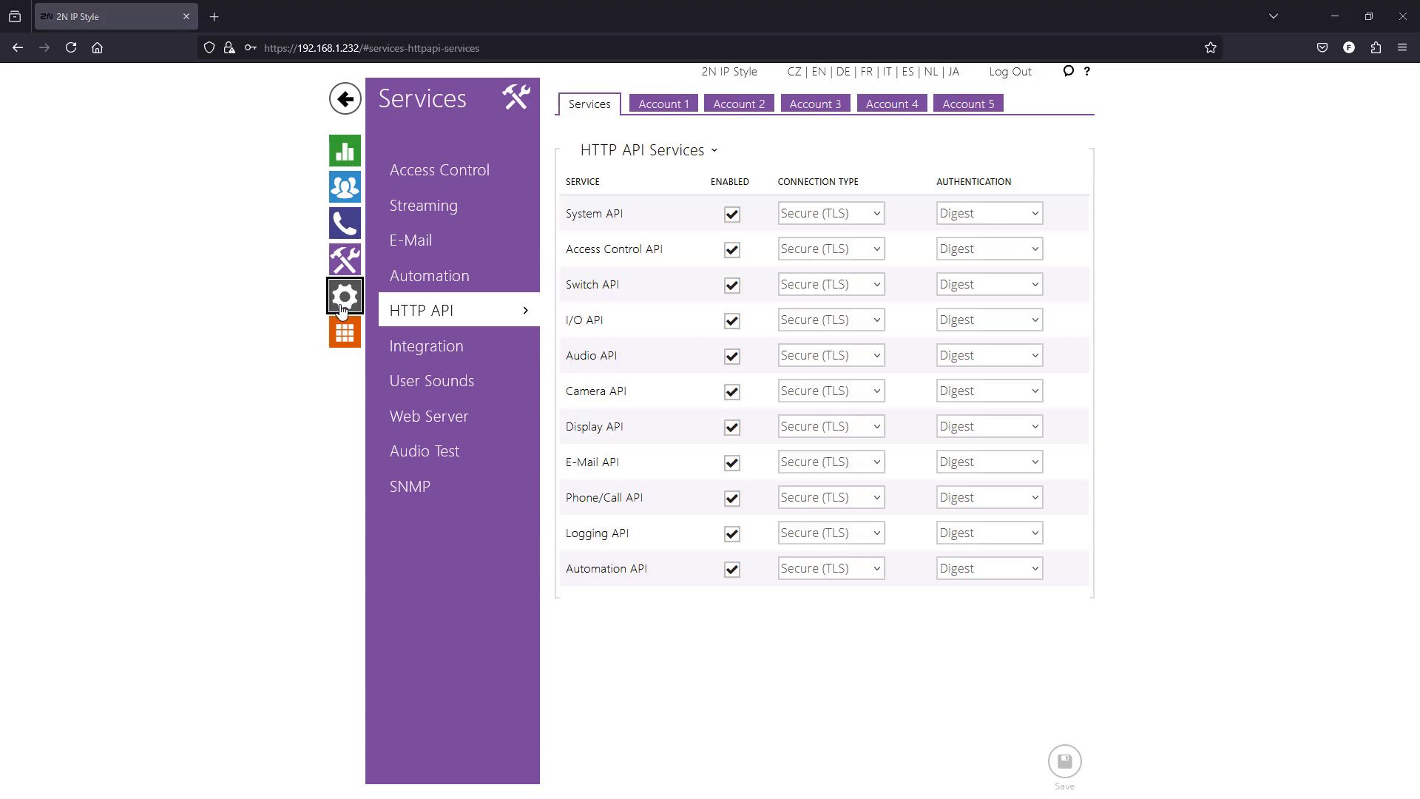
Step: Review the Hardware switch settings for Switches 1–4 and the advanced switch options
{"action": "left_click", "coordinate": [342, 306]}
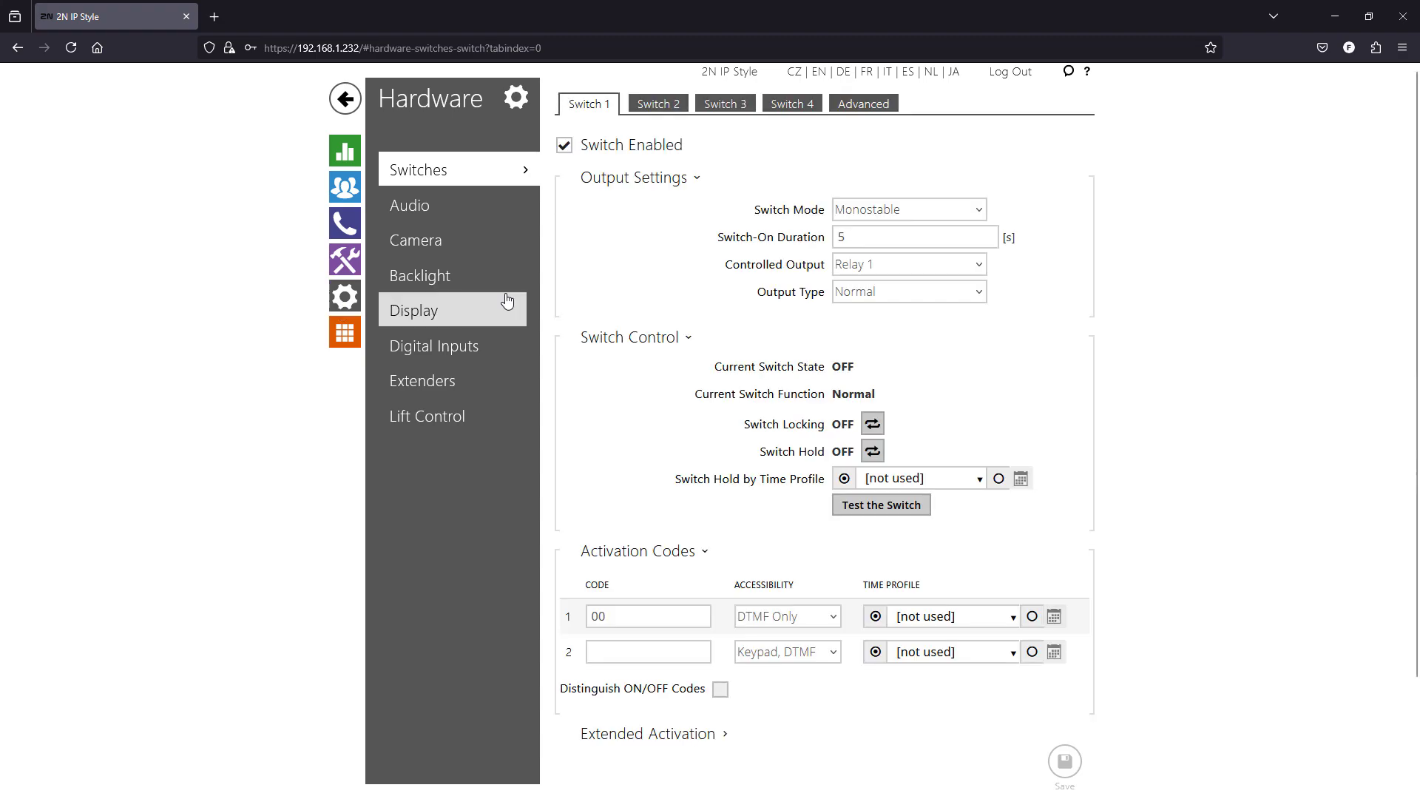
{"action": "left_click", "coordinate": [651, 111]}
{"action": "left_click", "coordinate": [717, 111]}
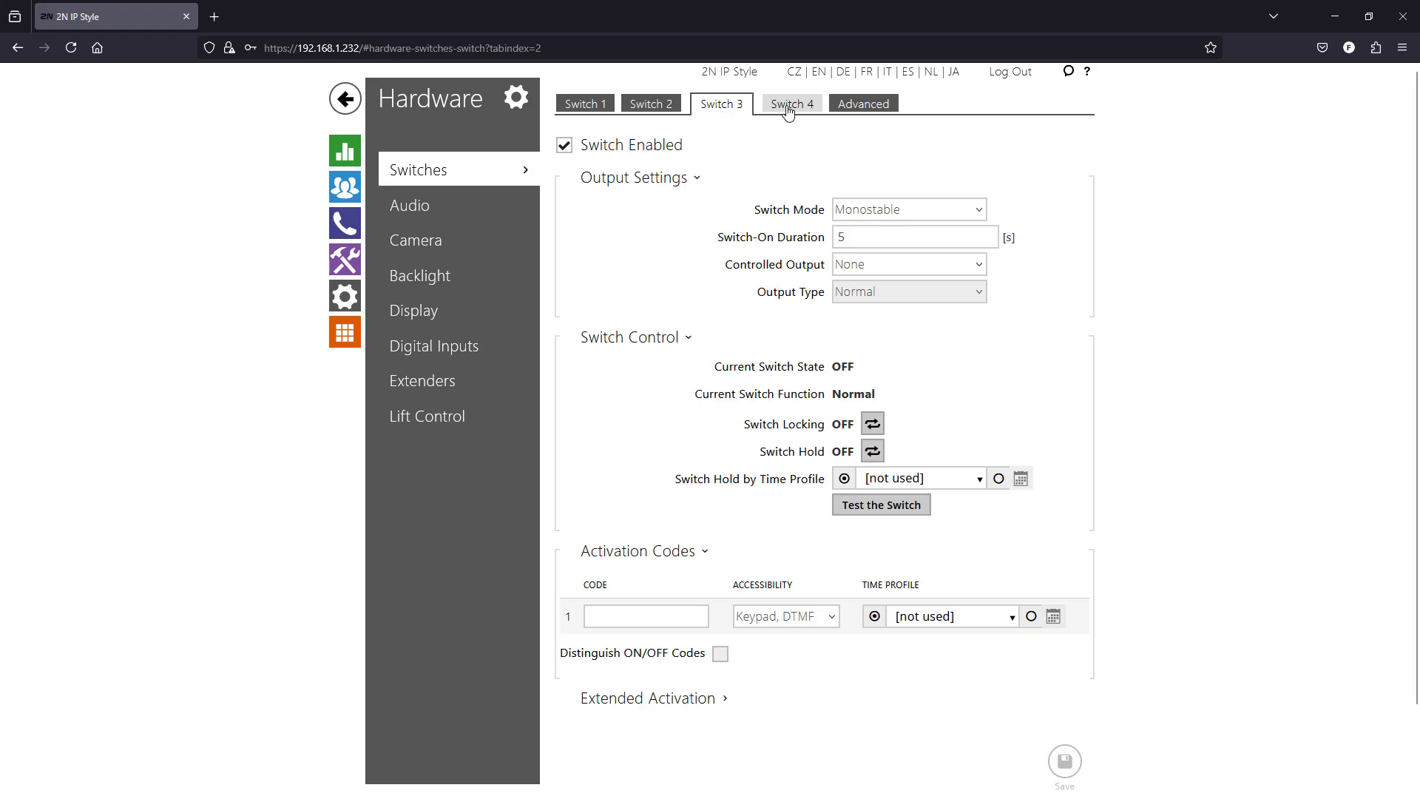
{"action": "left_click", "coordinate": [788, 111]}
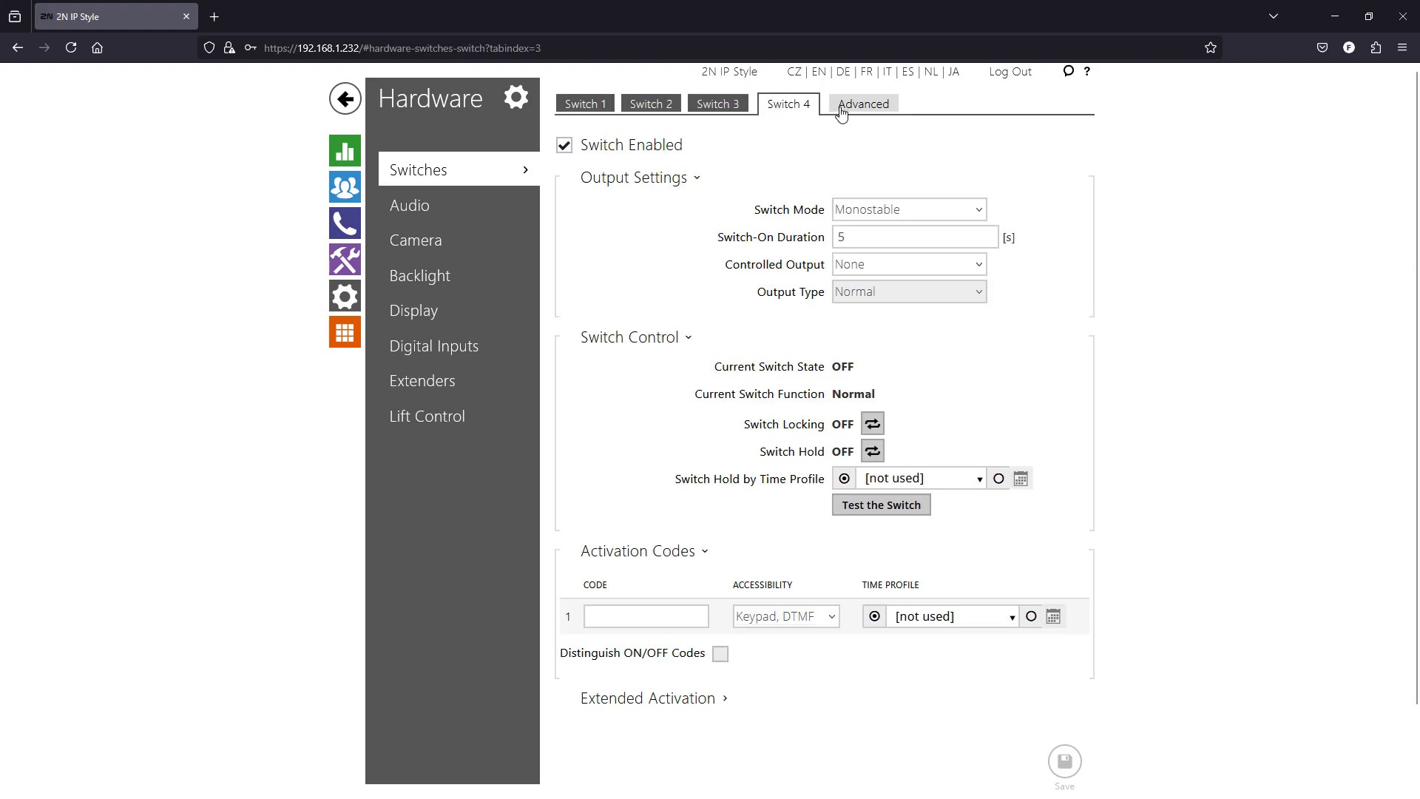
{"action": "left_click", "coordinate": [841, 111]}
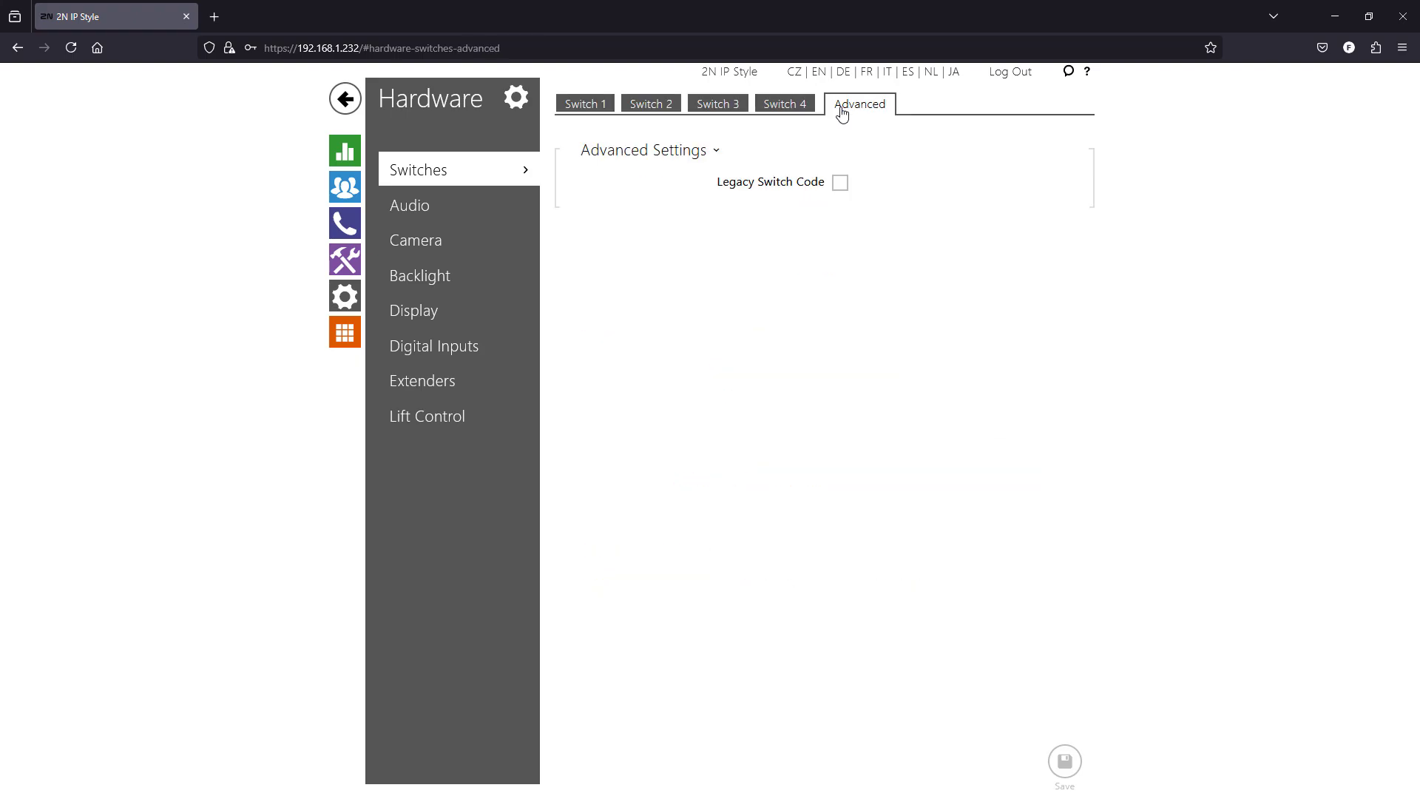
{"action": "left_click", "coordinate": [573, 105]}
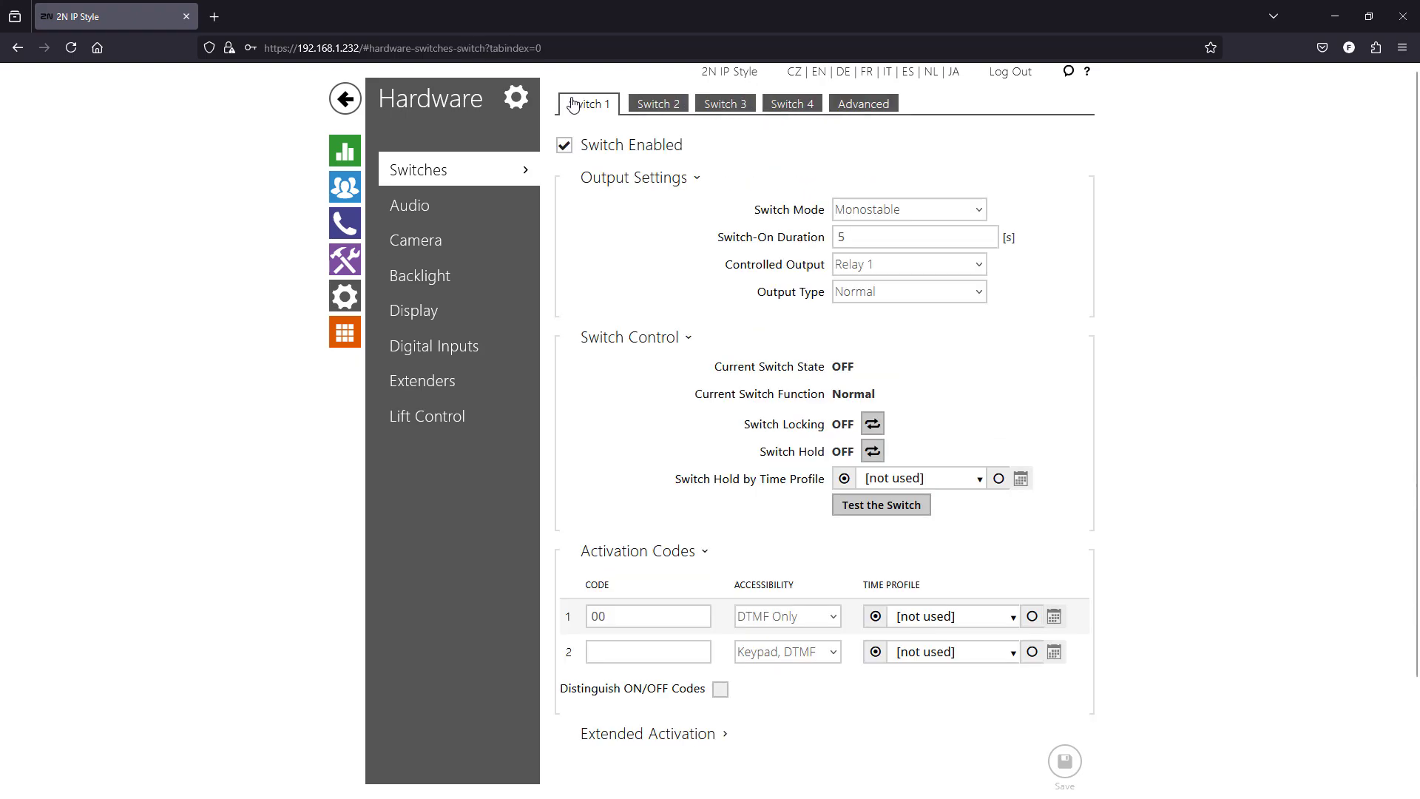
Step: Inspect the Internal Camera's Motion Detection profile 1 detection area
{"action": "left_click", "coordinate": [437, 210]}
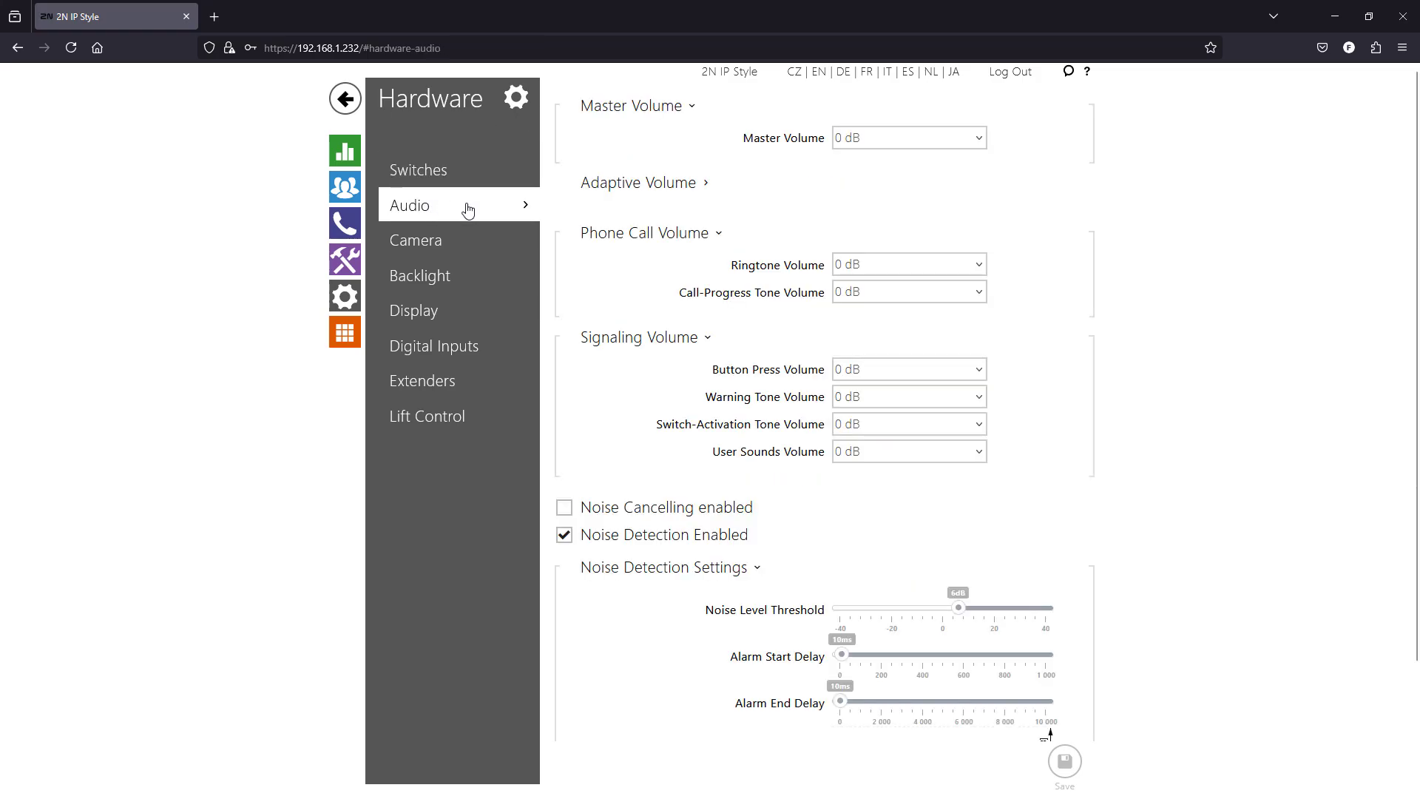
{"action": "scroll", "coordinate": [838, 525], "scroll_direction": "down", "scroll_amount": 2}
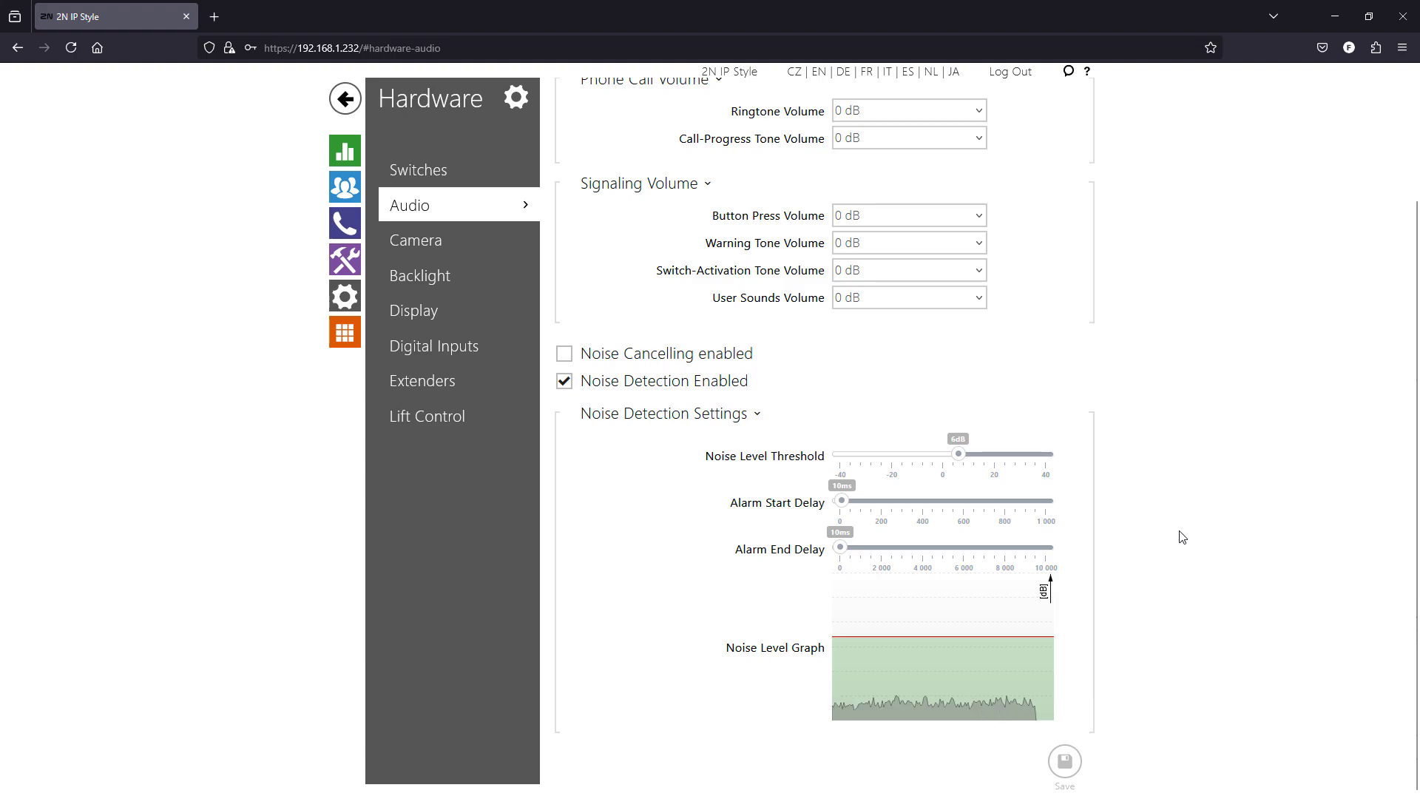
{"action": "left_click", "coordinate": [469, 246]}
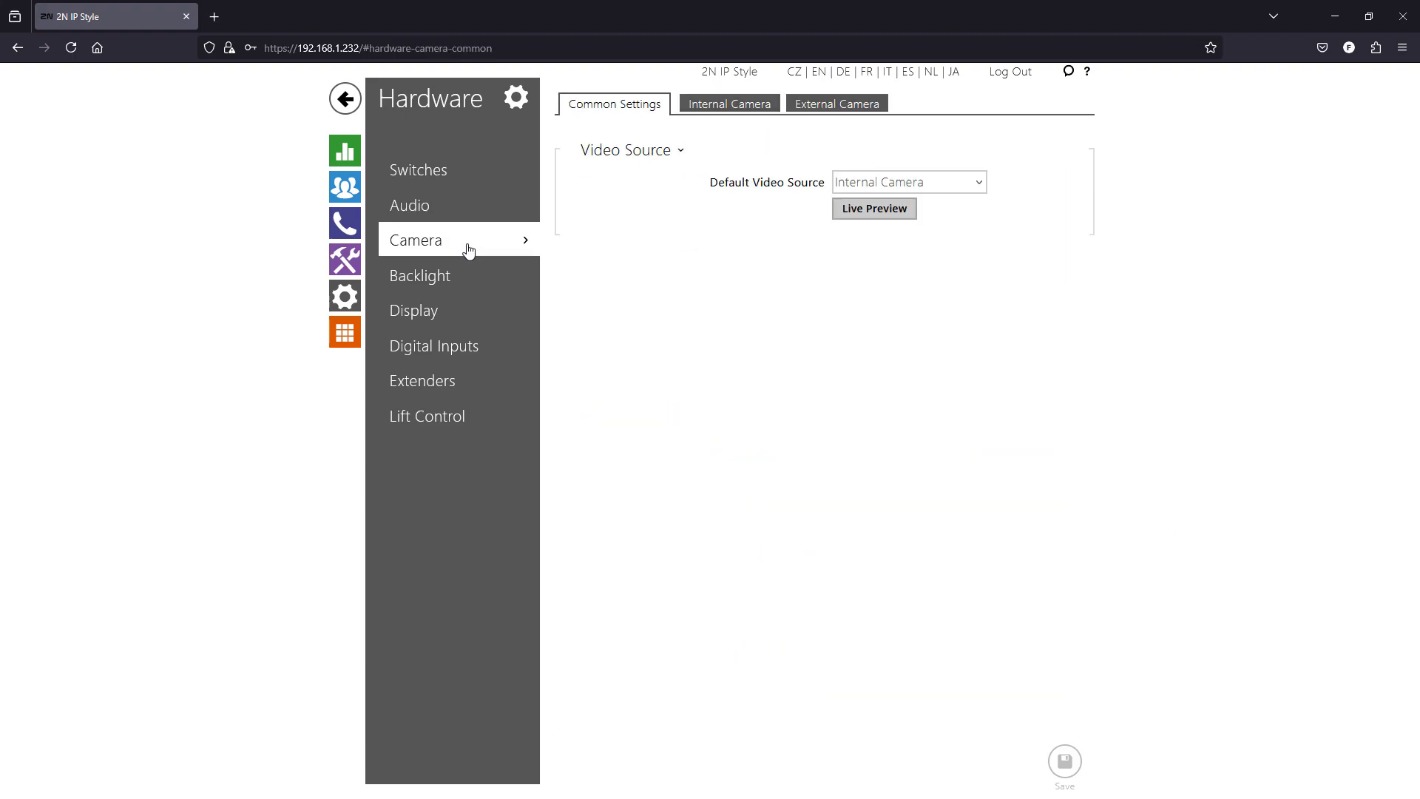
{"action": "left_click", "coordinate": [710, 119]}
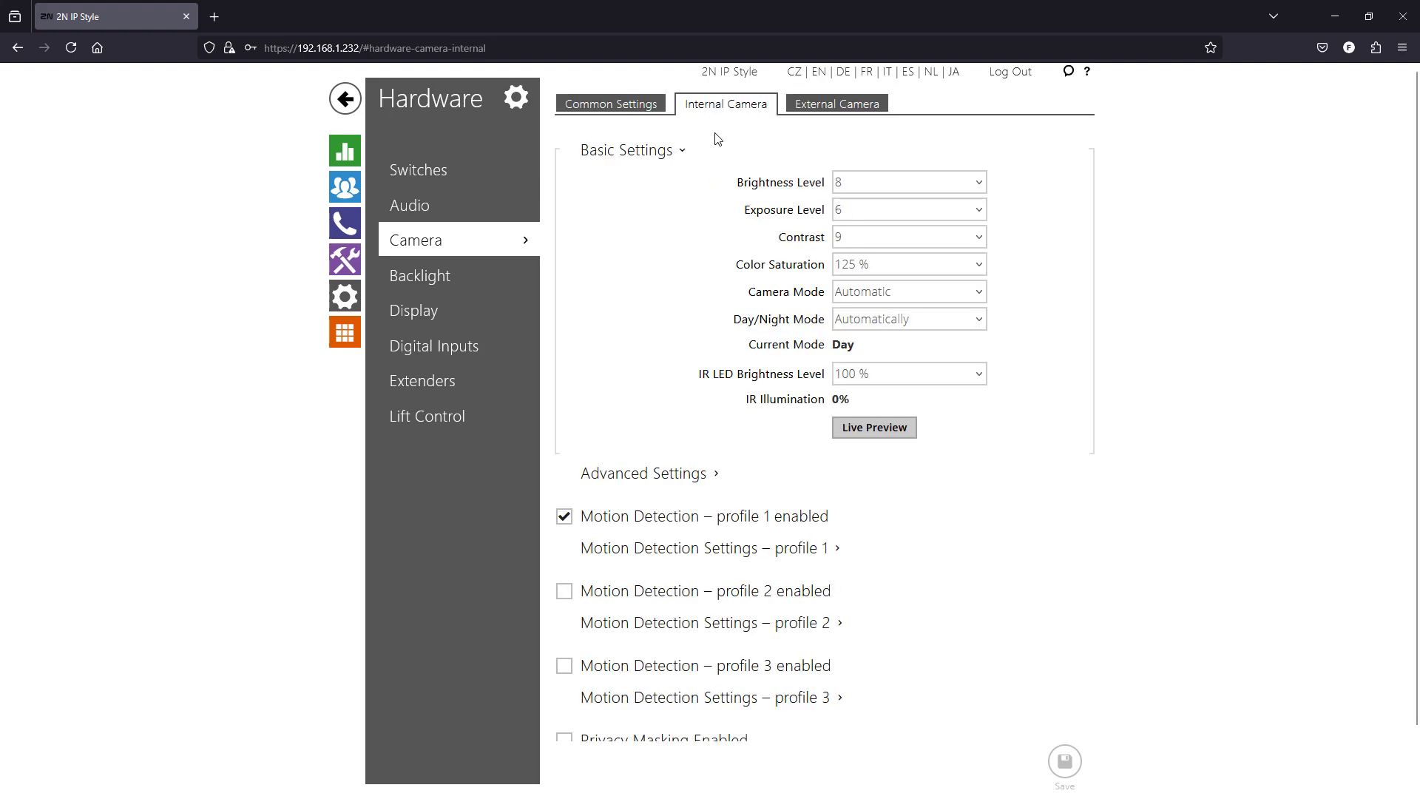
{"action": "left_click", "coordinate": [837, 551]}
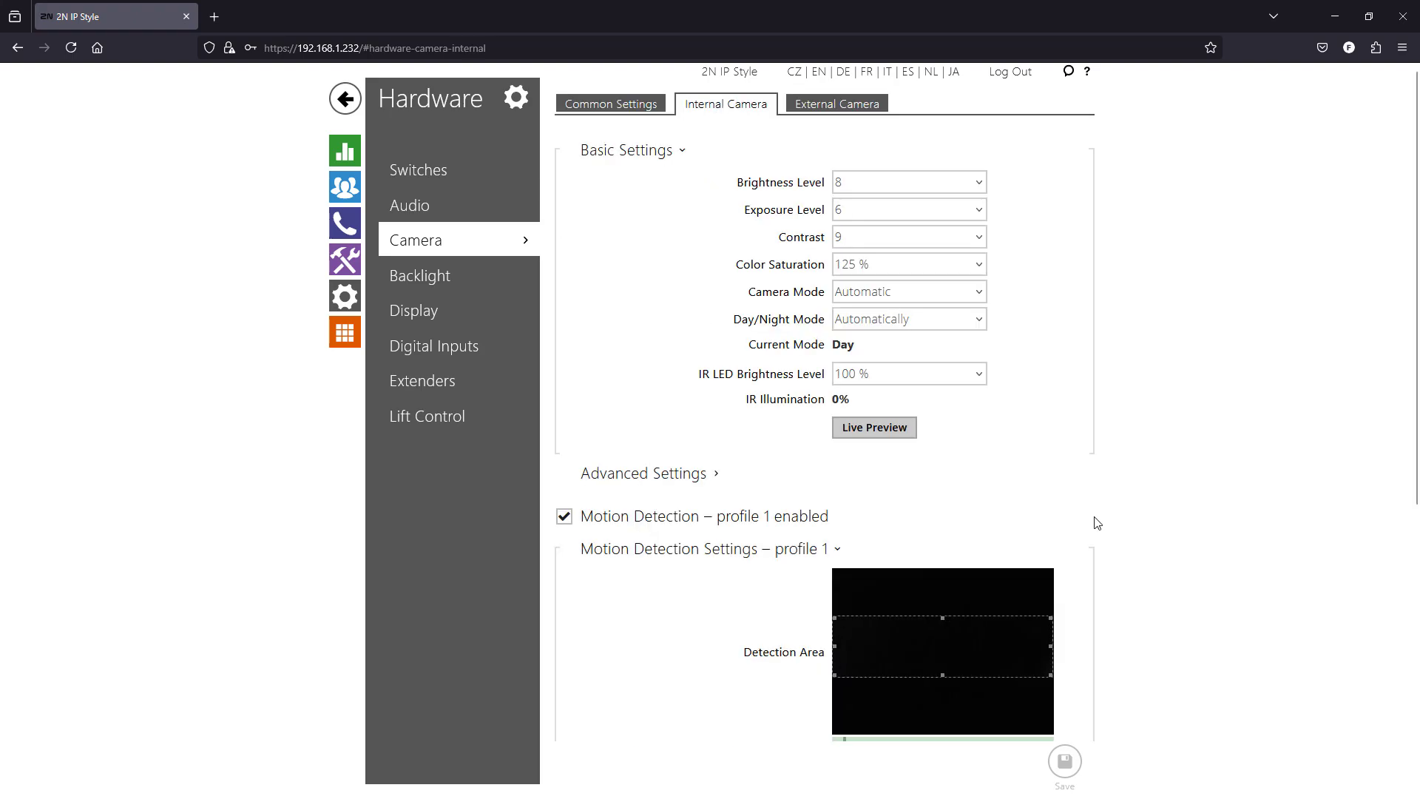
{"action": "left_click", "coordinate": [732, 546]}
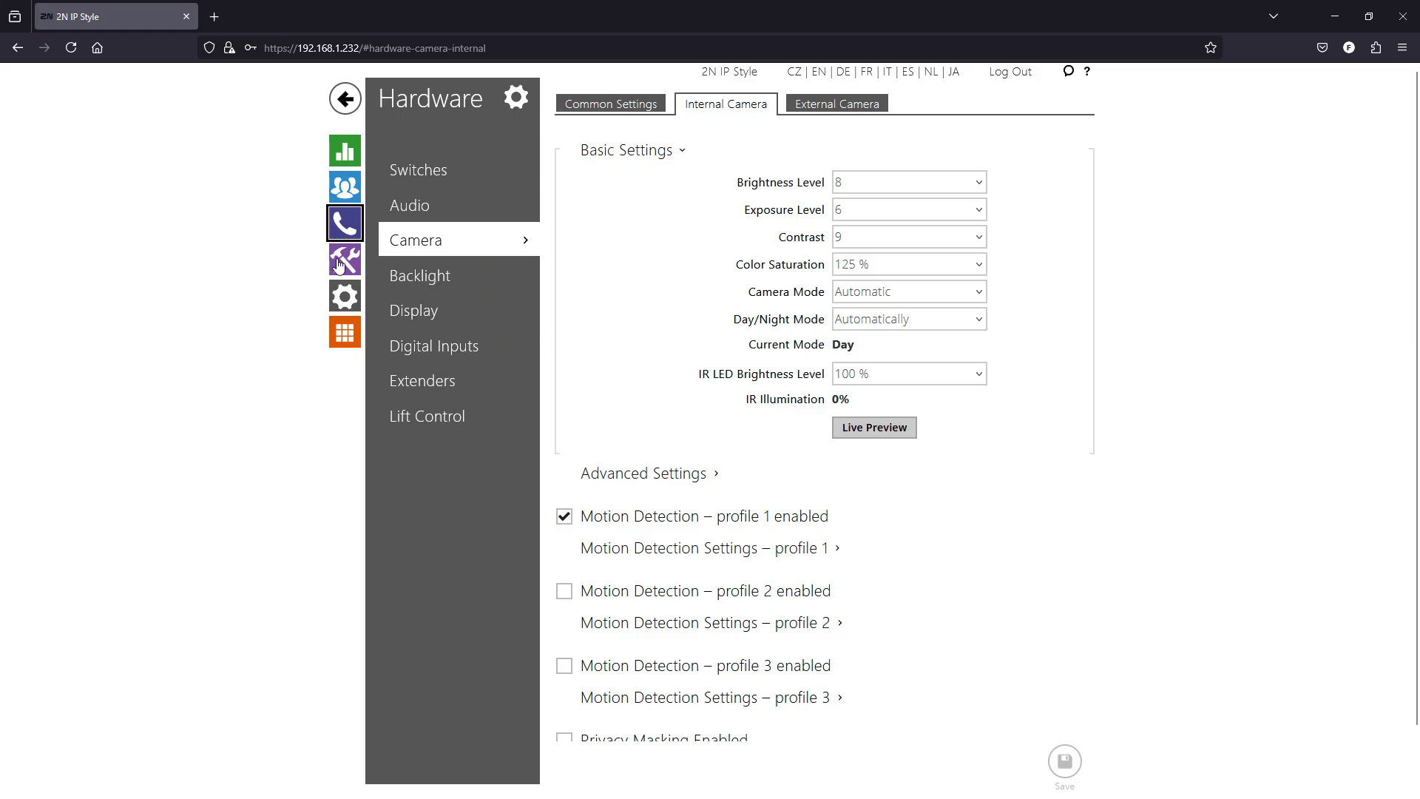
Step: Go from System Network settings to the System Maintenance page
{"action": "left_click", "coordinate": [342, 330]}
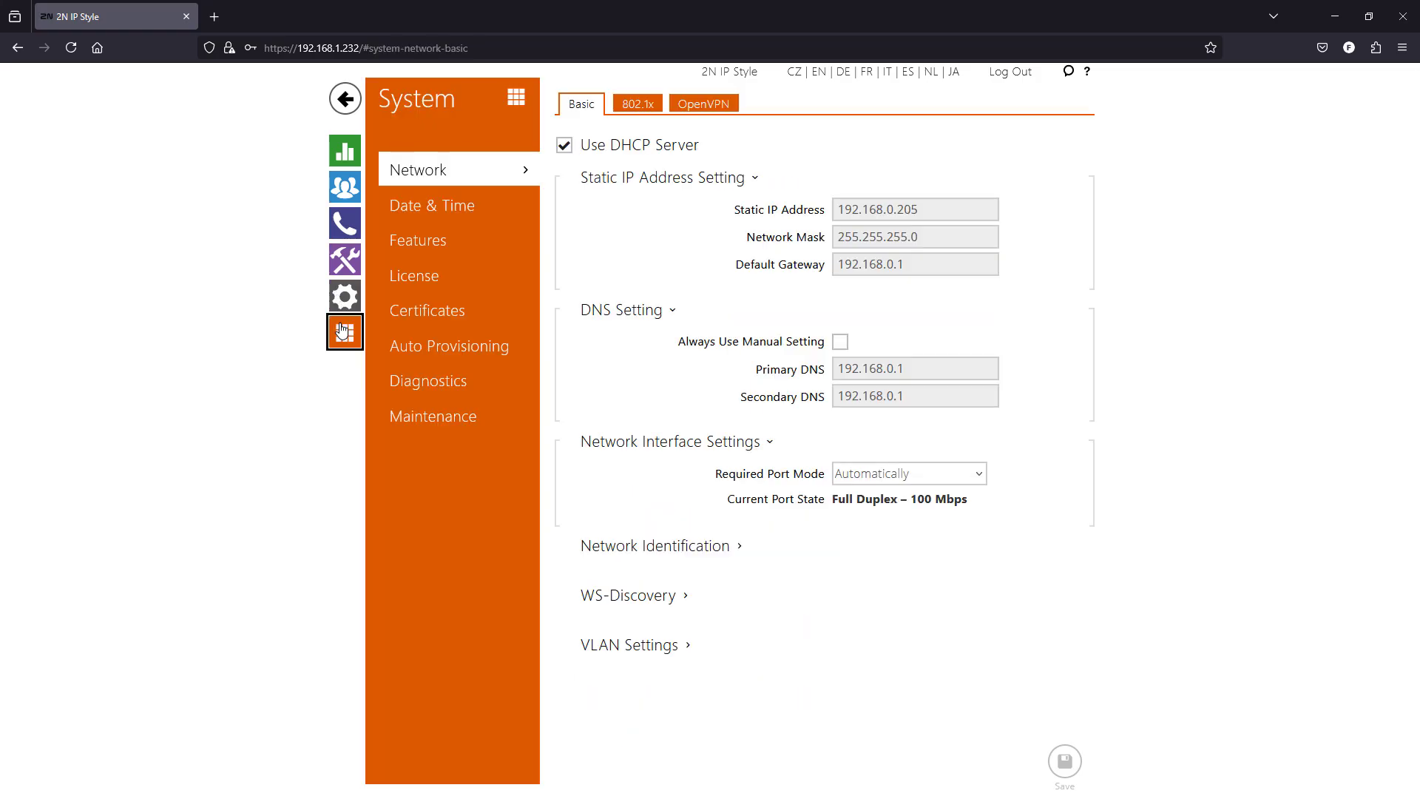
{"action": "left_click", "coordinate": [461, 433]}
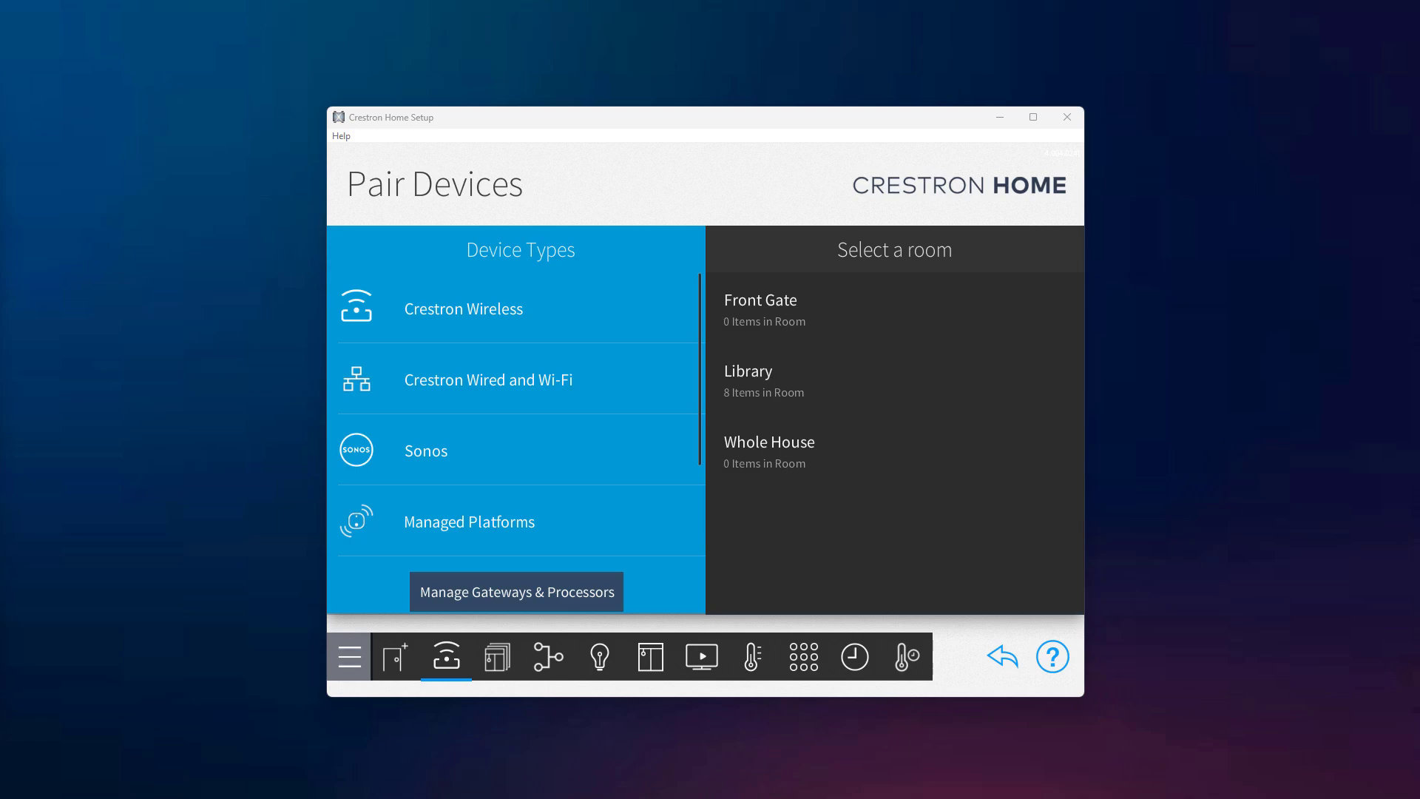
Step: Add the 2N IP Verso platform driver (Drivers > Platform > 2N) to the Front Gate room
{"action": "left_click", "coordinate": [747, 316]}
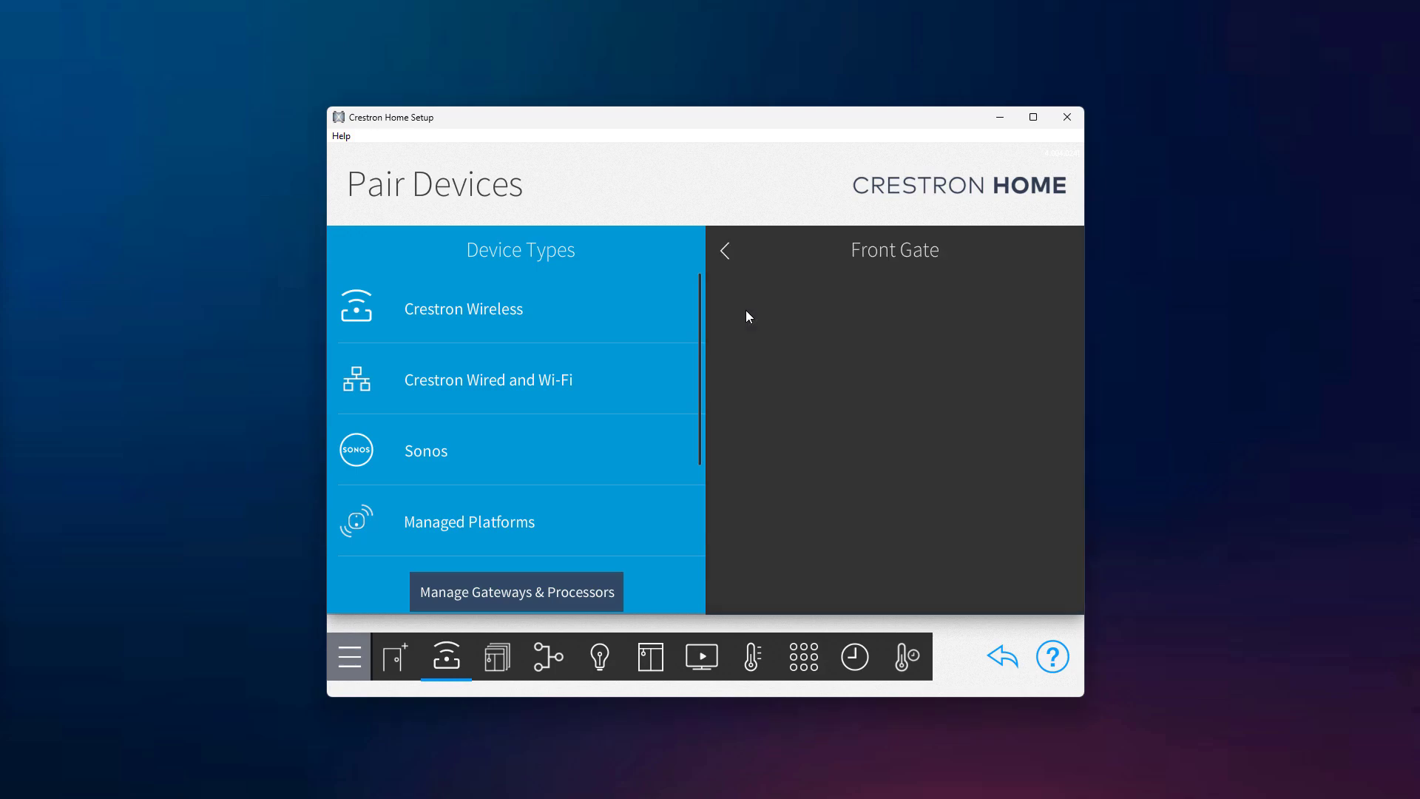
{"action": "left_click_drag", "start_coordinate": [465, 492], "coordinate": [469, 392]}
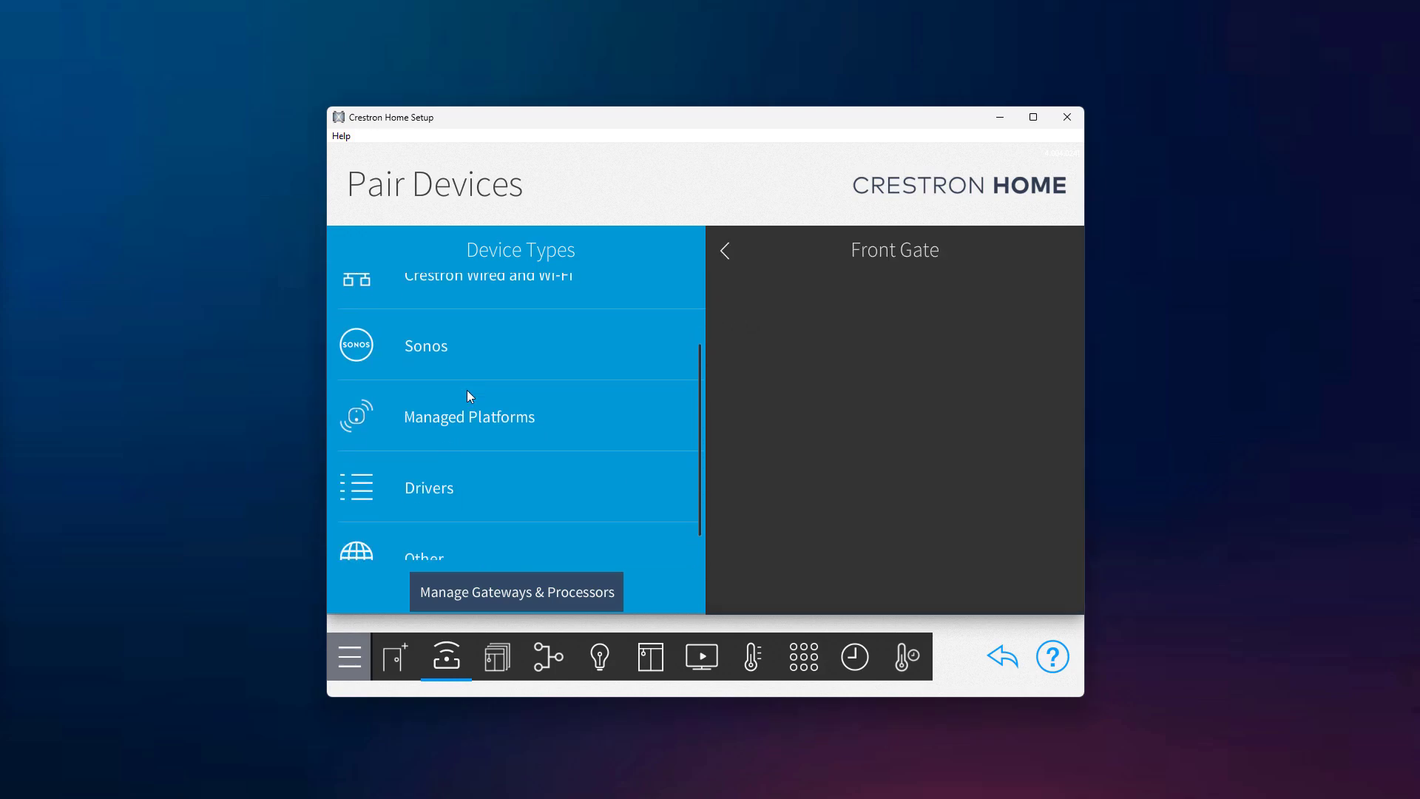
{"action": "left_click", "coordinate": [463, 485]}
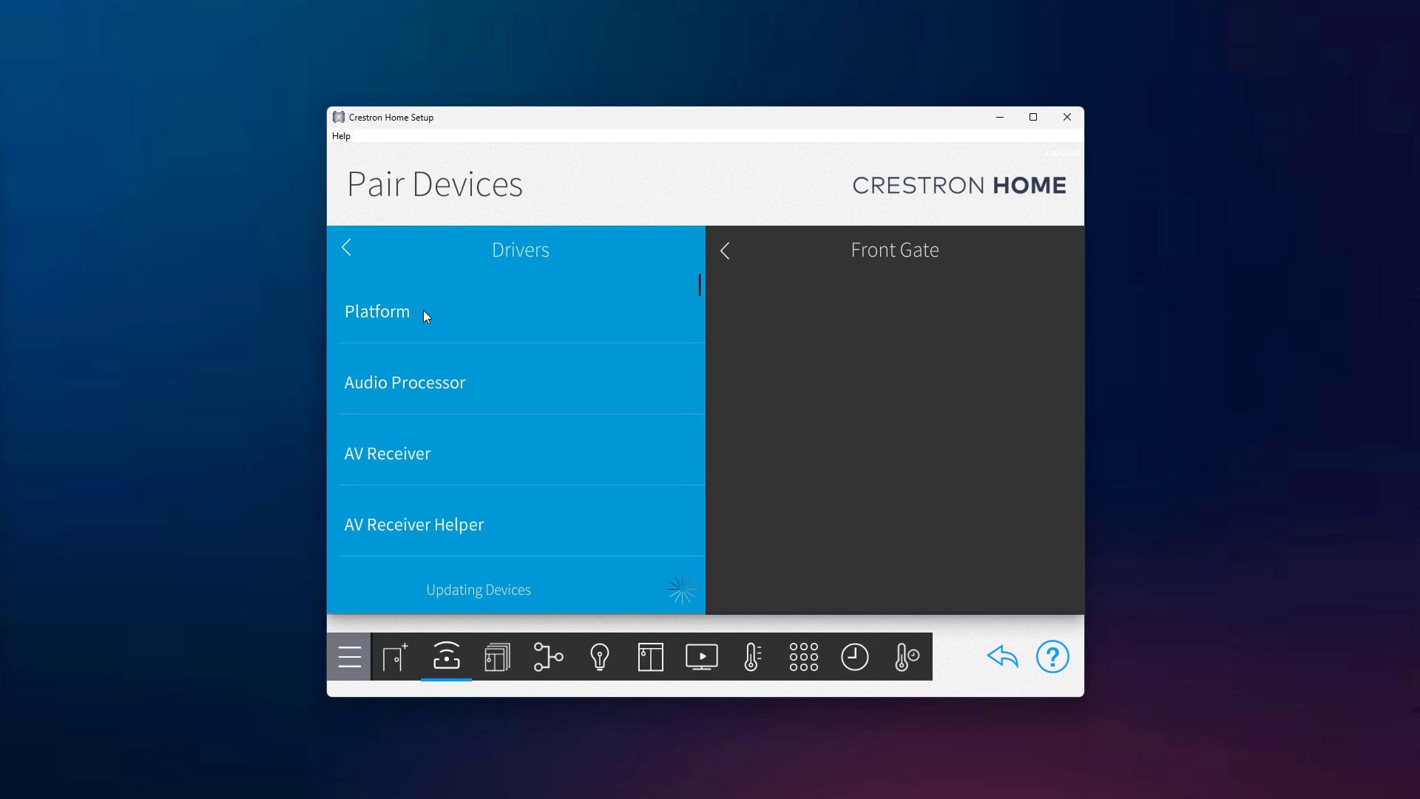
{"action": "left_click", "coordinate": [424, 311]}
{"action": "left_click", "coordinate": [379, 318]}
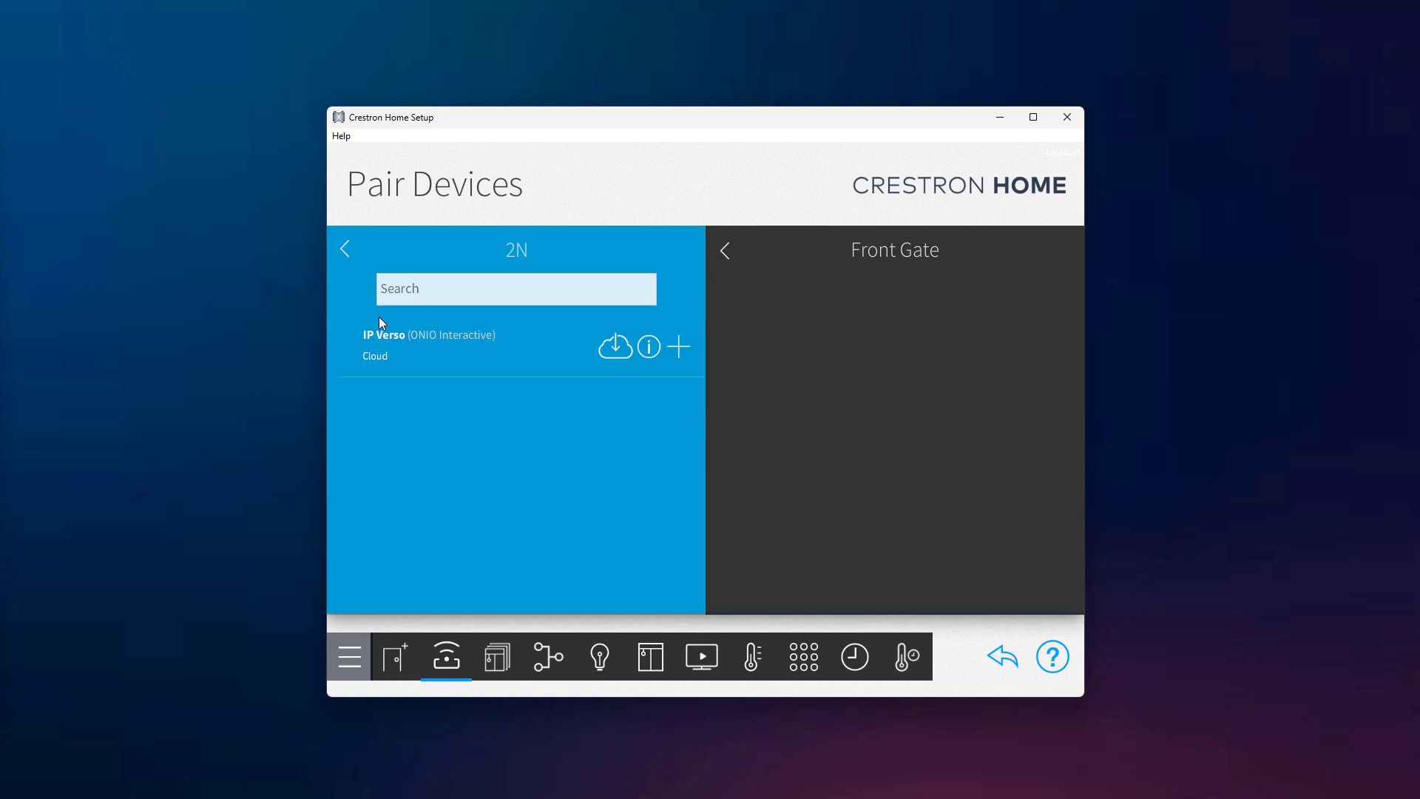
{"action": "left_click", "coordinate": [684, 346]}
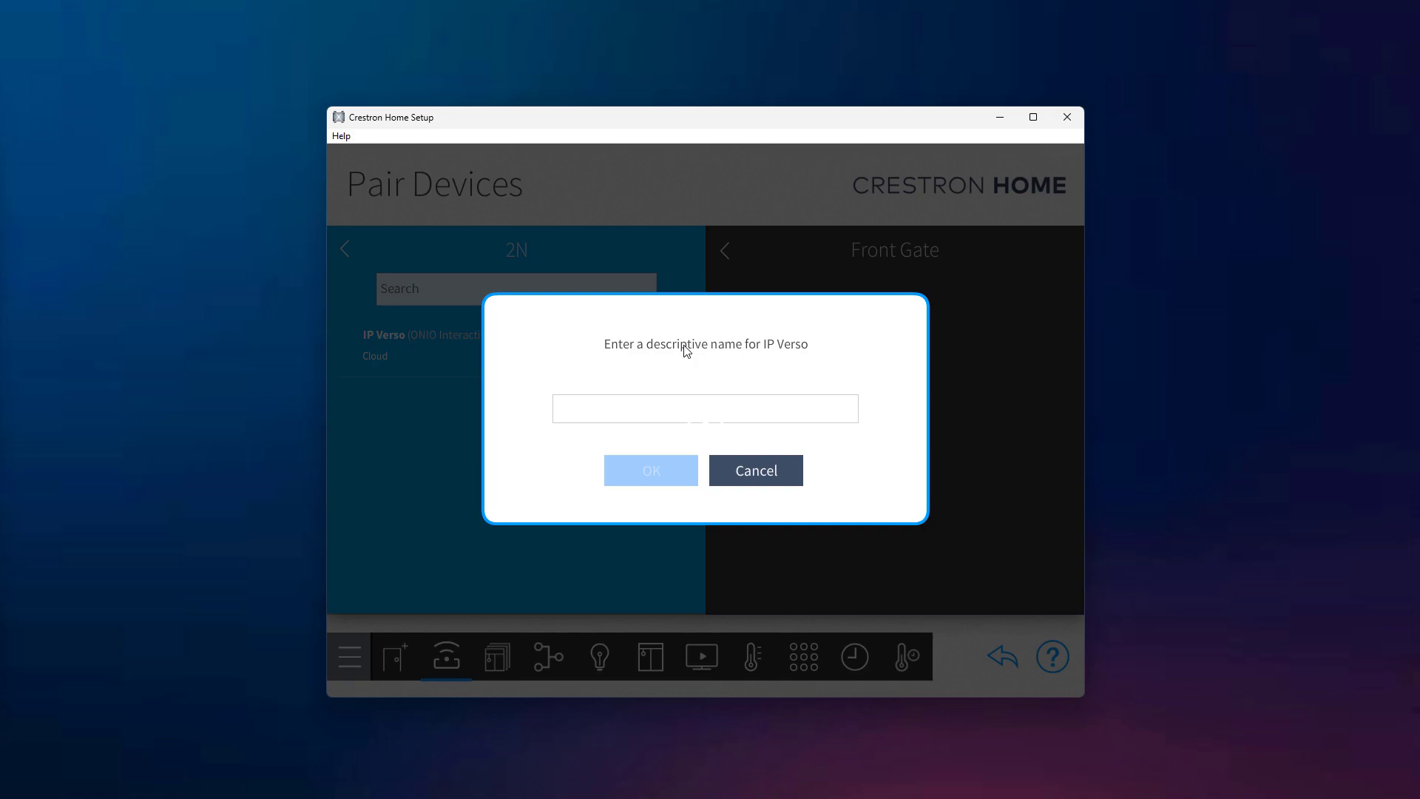
Step: Name the new device '2N Platform' and set its IP address to 192.168.1.232
{"action": "left_click", "coordinate": [630, 412]}
{"action": "type", "text": "2"}
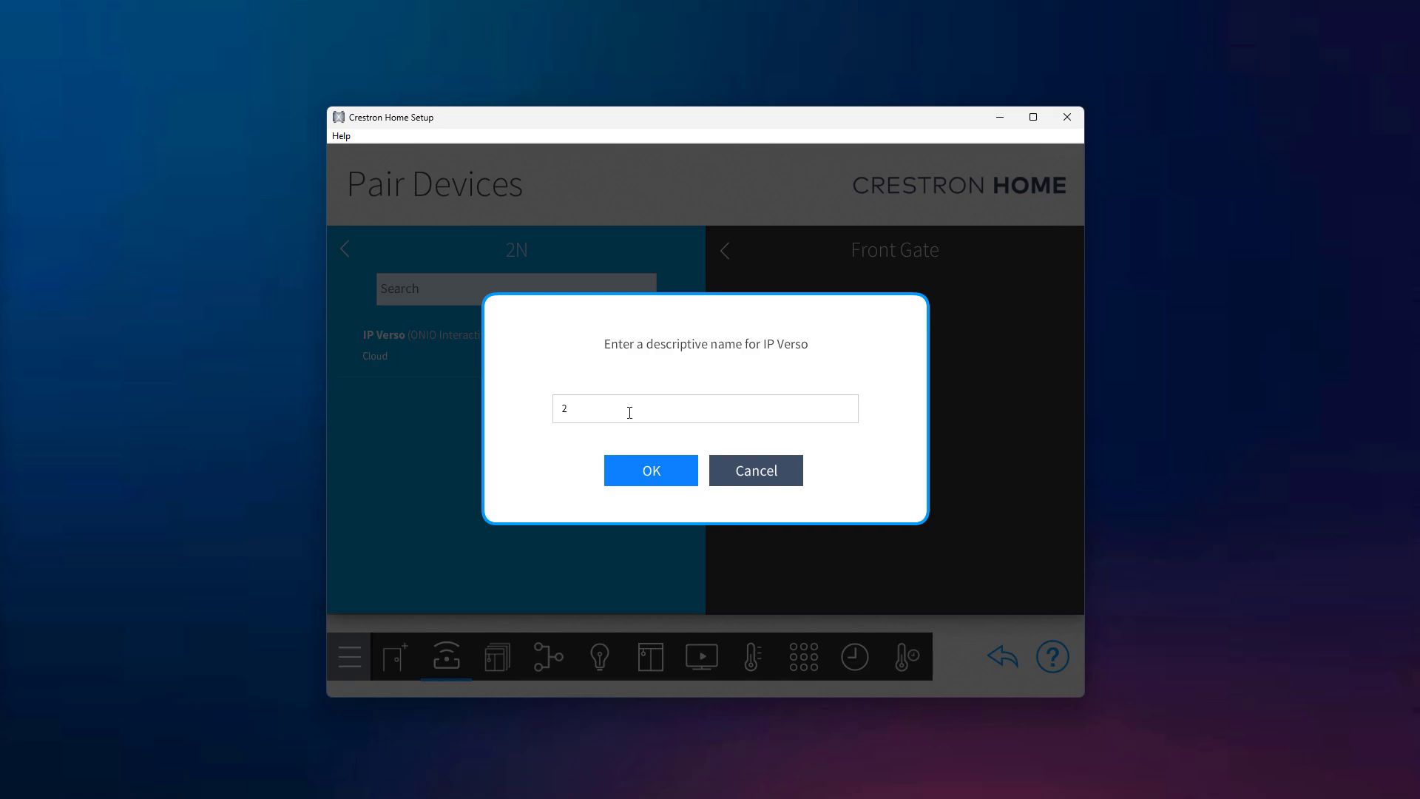
{"action": "type", "text": "N Plaform"}
{"action": "left_click", "coordinate": [656, 478]}
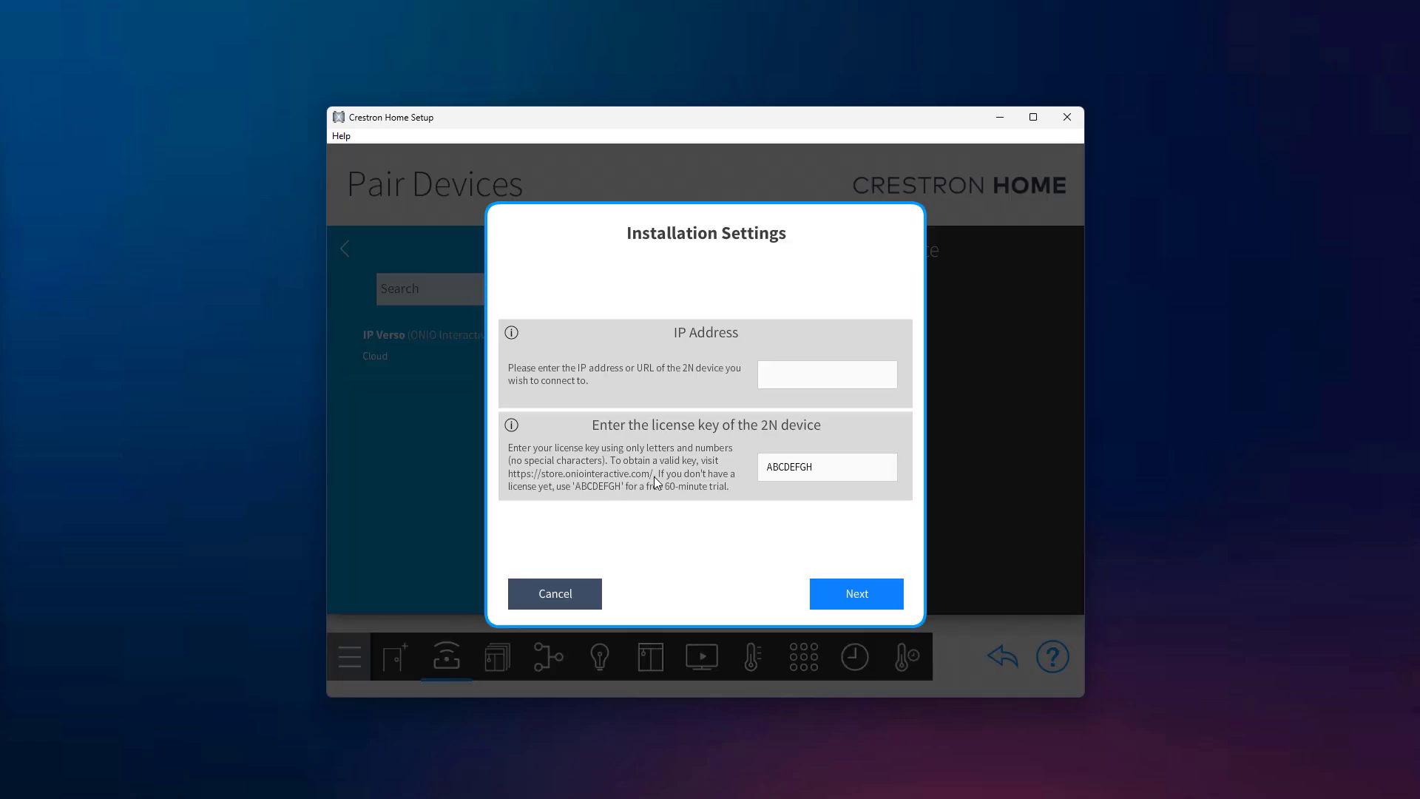
{"action": "left_click", "coordinate": [784, 372]}
{"action": "type", "text": "192.168.1.232"}
Step: Enter the intercom's admin user name and password, finish pairing, and verify the device shows Online
{"action": "left_click", "coordinate": [829, 593]}
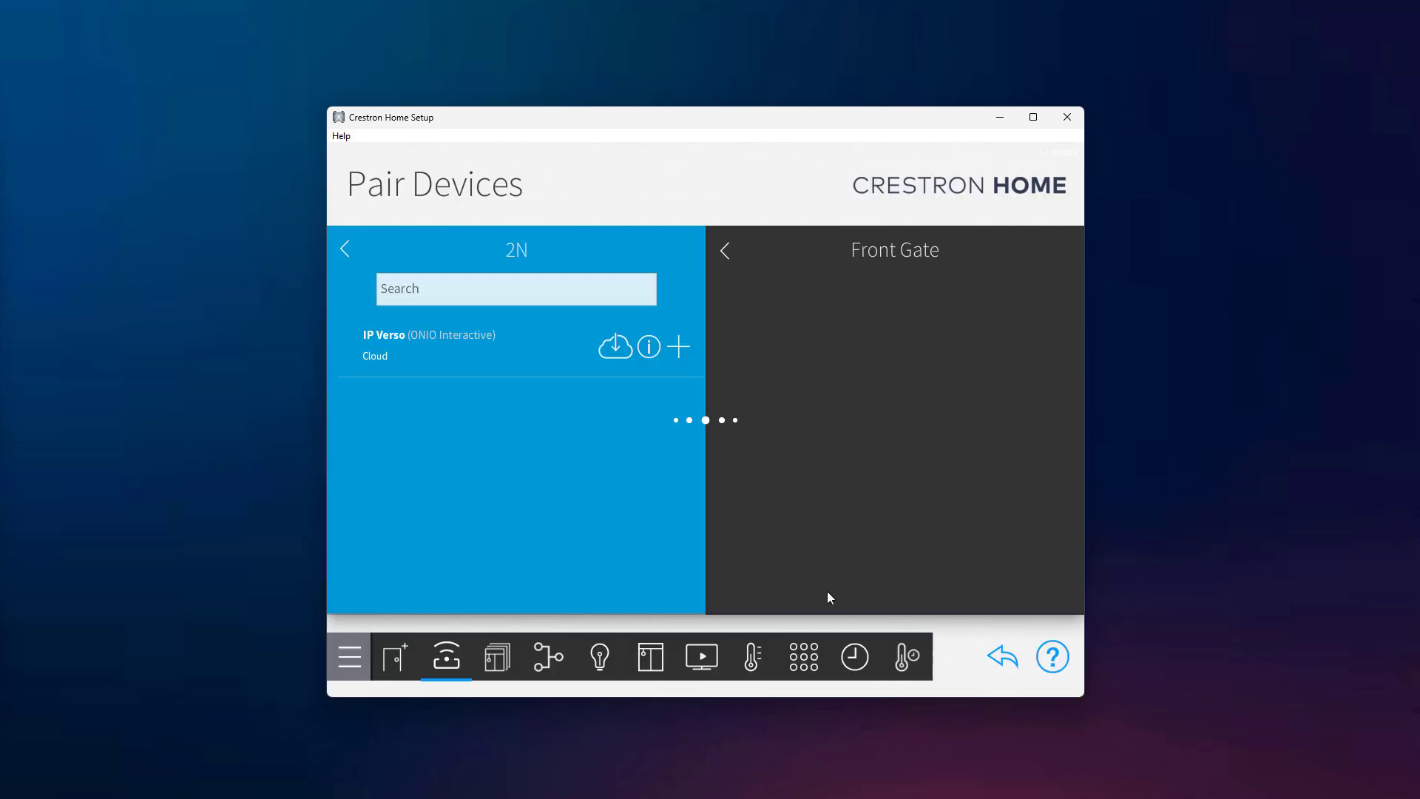
{"action": "left_click", "coordinate": [694, 341]}
{"action": "type", "text": "admin"}
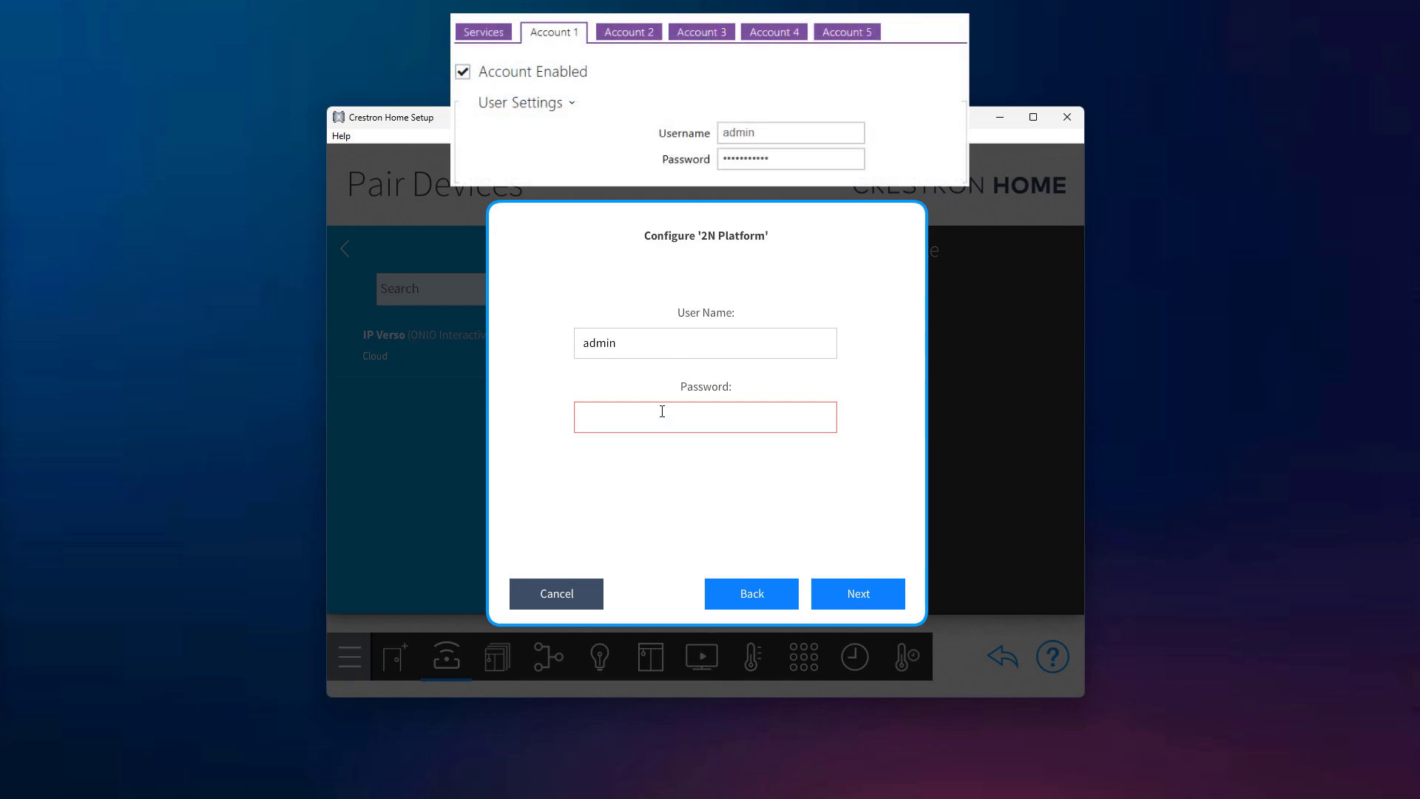
{"action": "type", "text": "***********"}
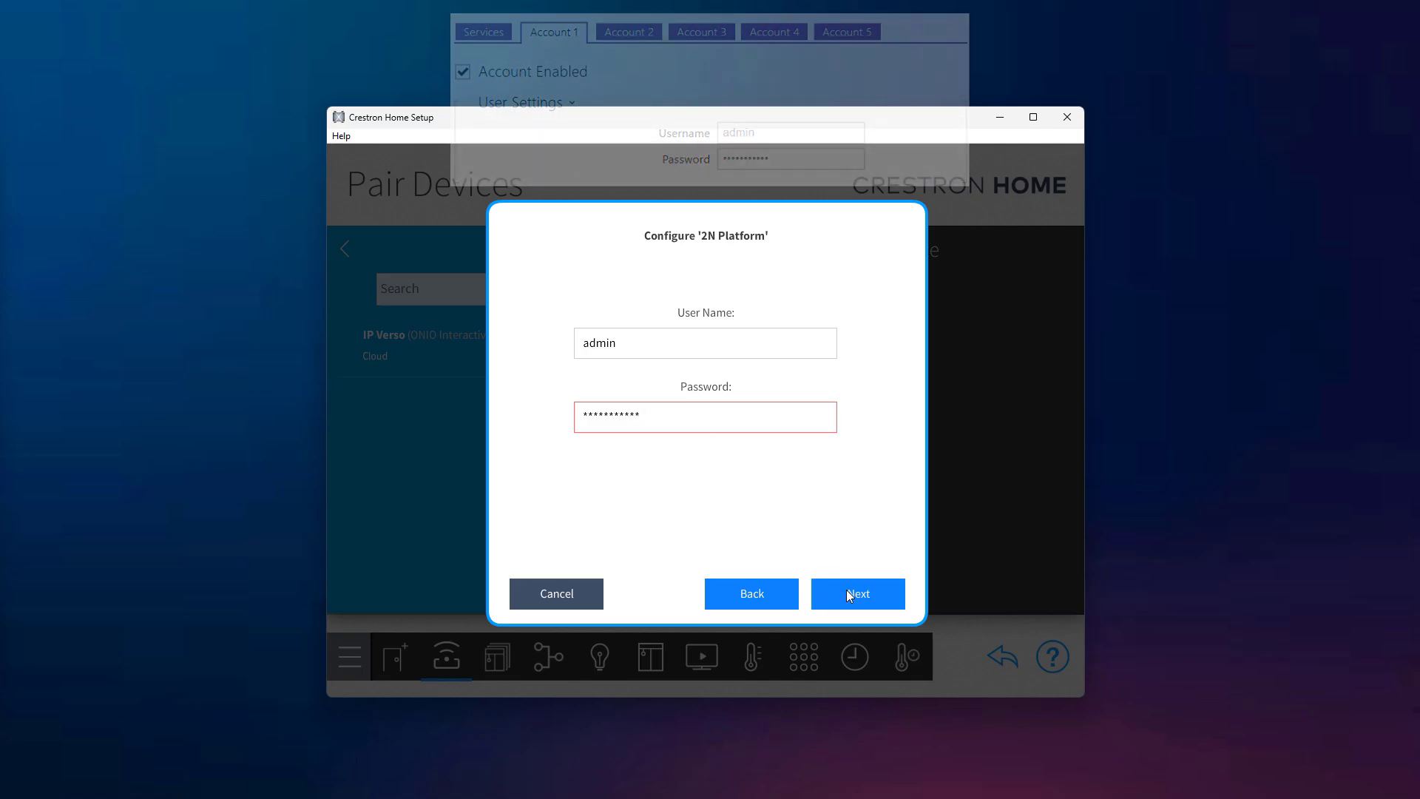
{"action": "left_click", "coordinate": [847, 590]}
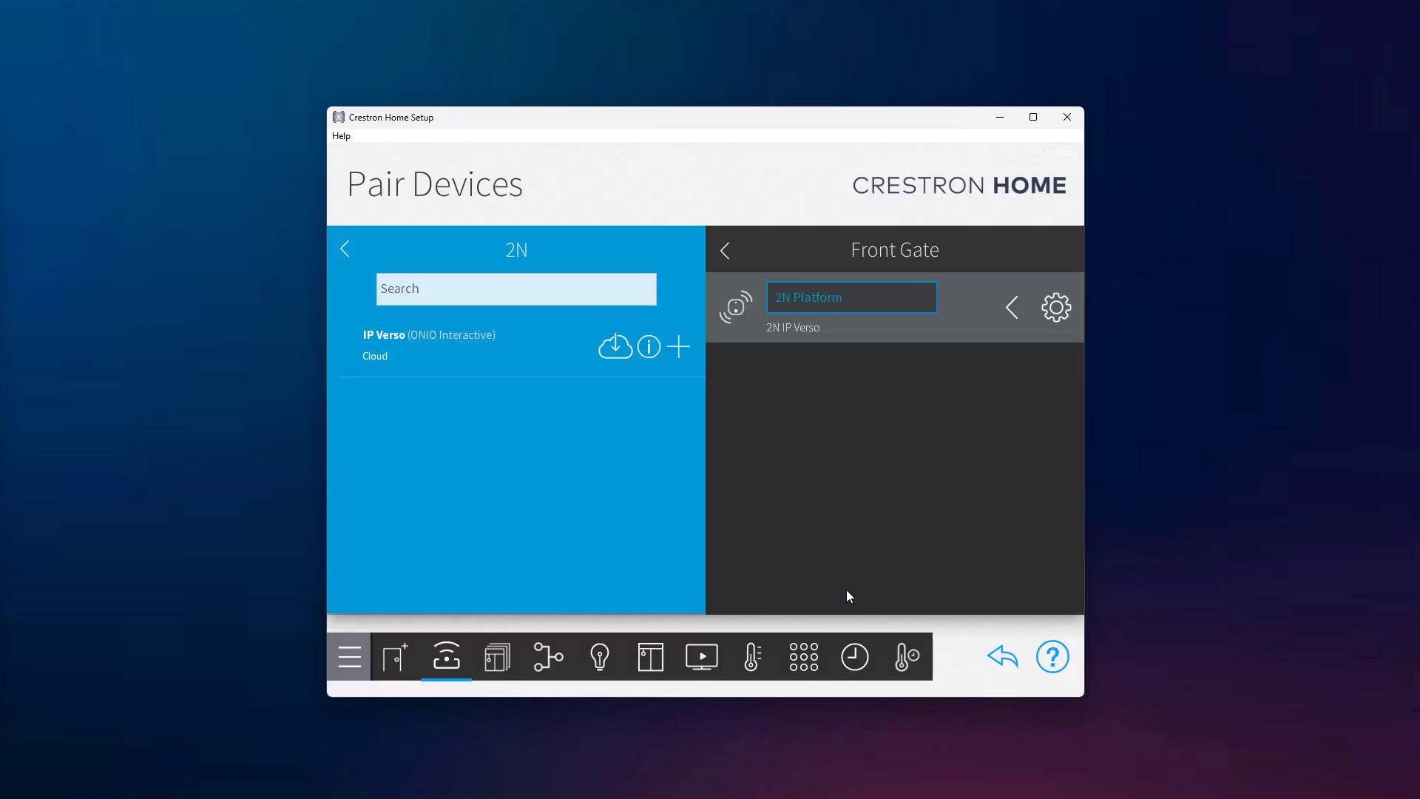
{"action": "left_click", "coordinate": [1055, 309]}
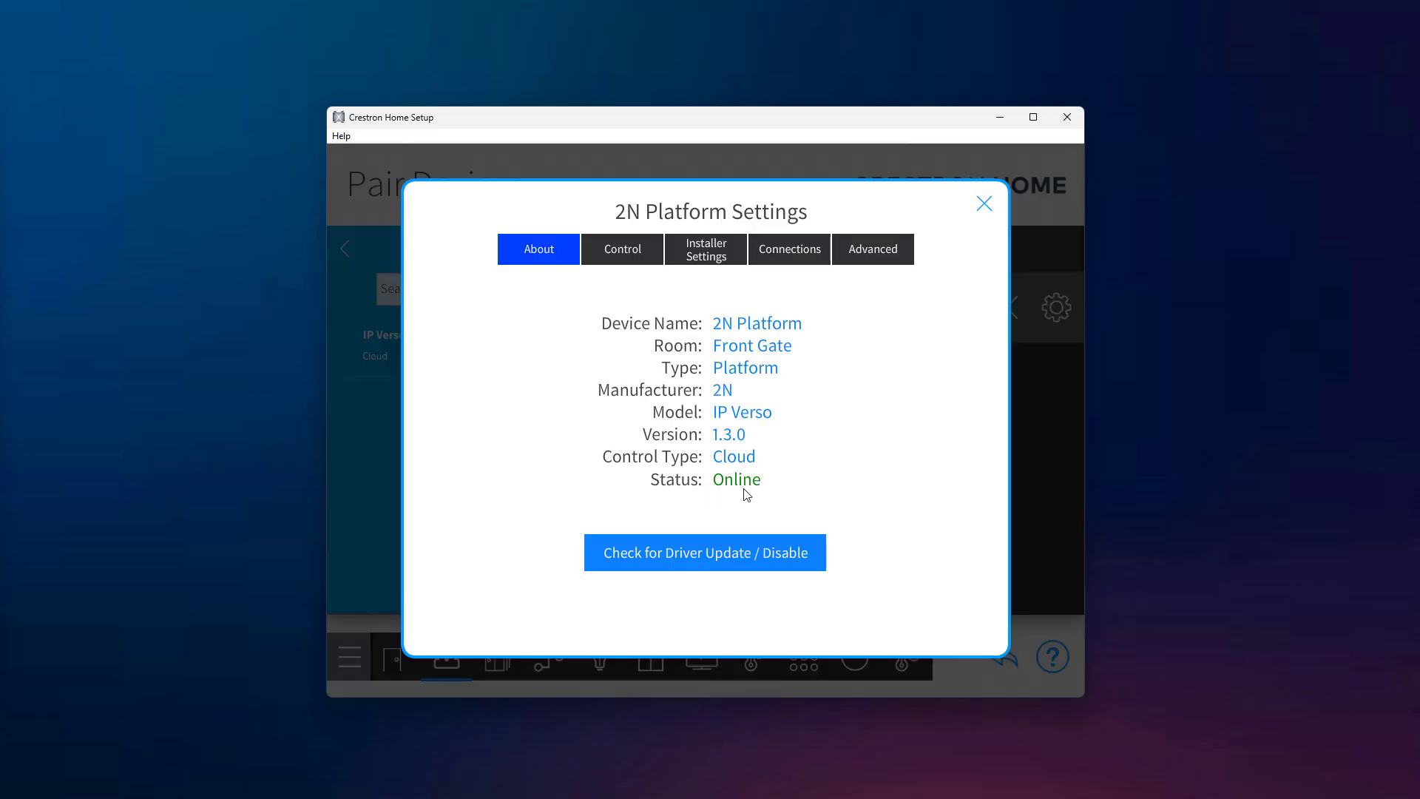
{"action": "left_click", "coordinate": [984, 204]}
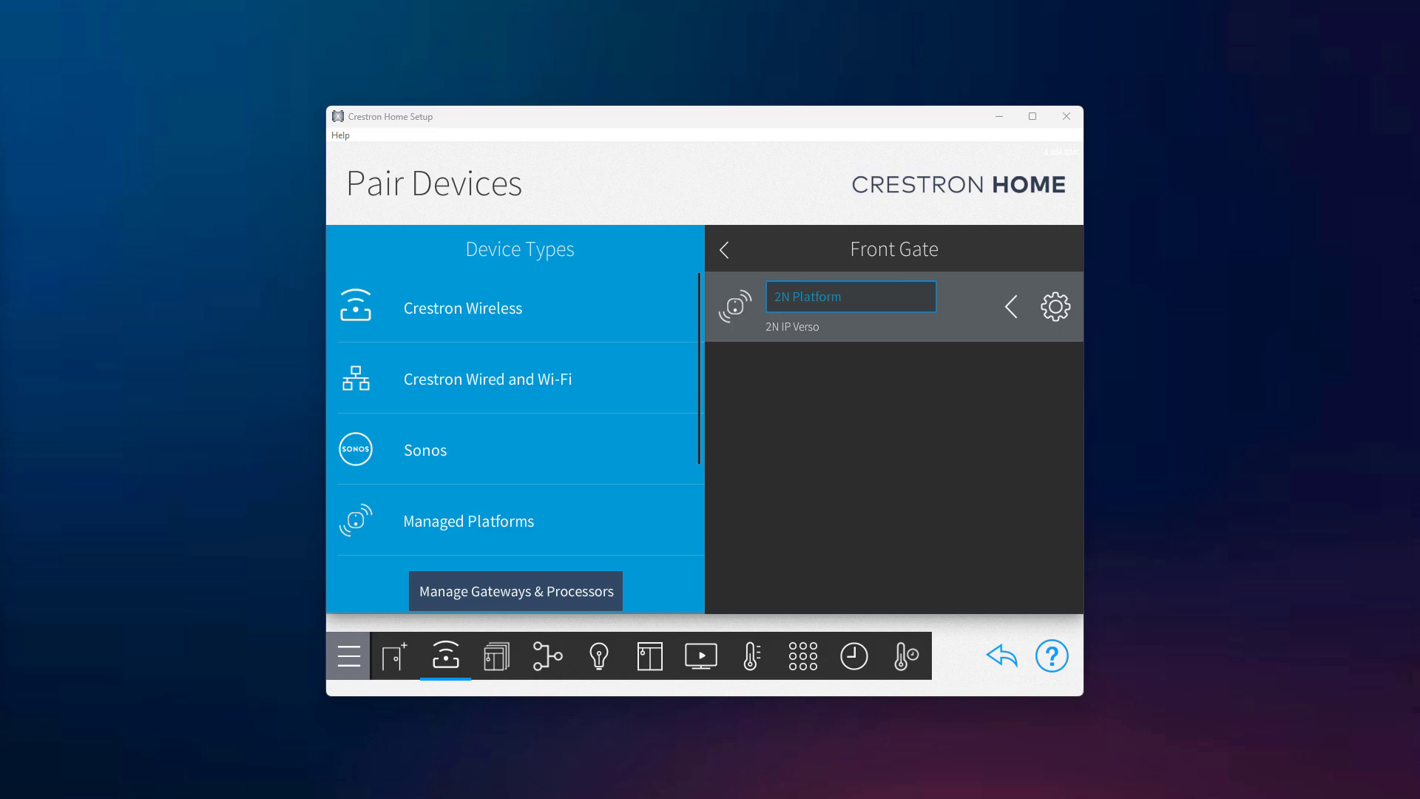
Step: Add 2N SIP Extension 01 named 'SIP' to the Front Gate room and accept its installation settings
{"action": "left_click", "coordinate": [424, 516]}
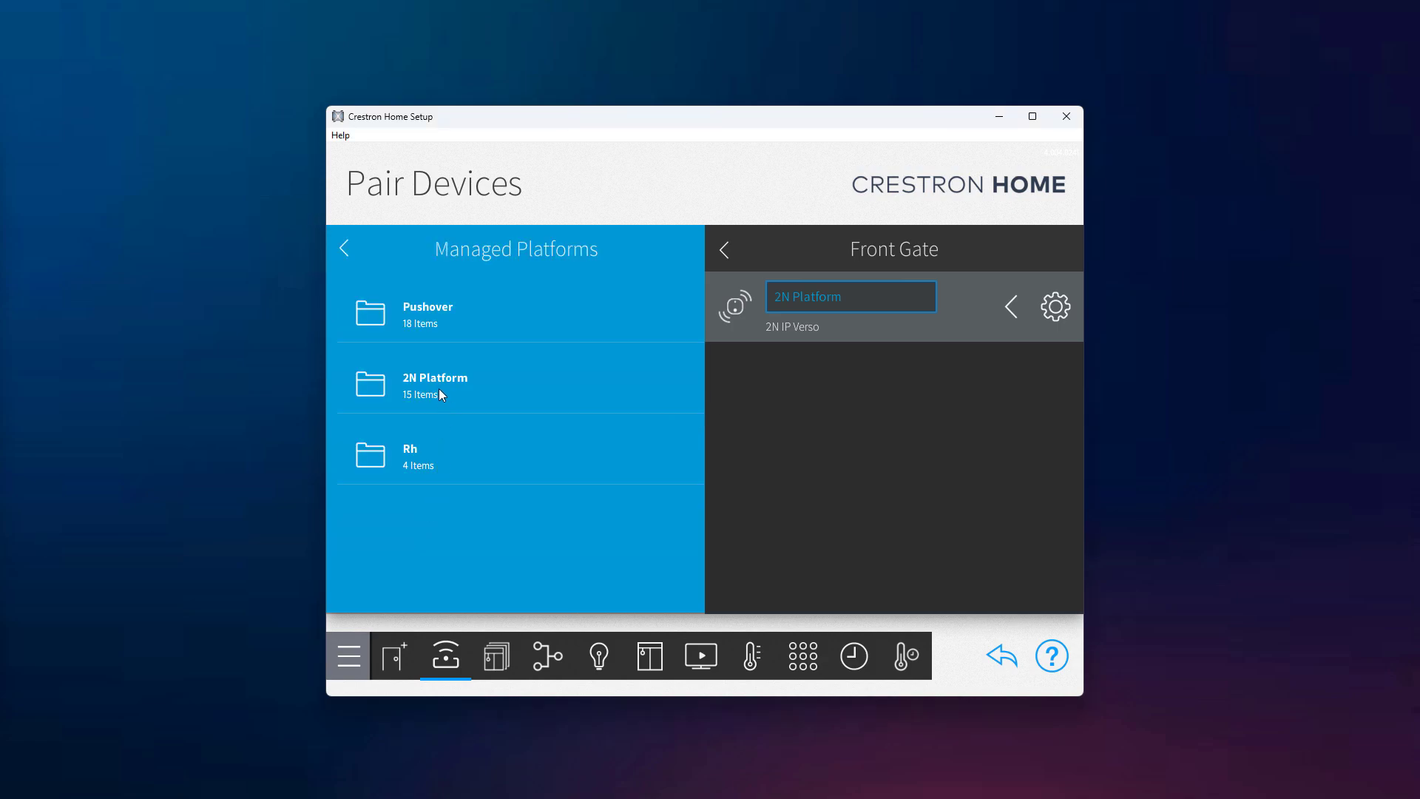
{"action": "left_click", "coordinate": [440, 394]}
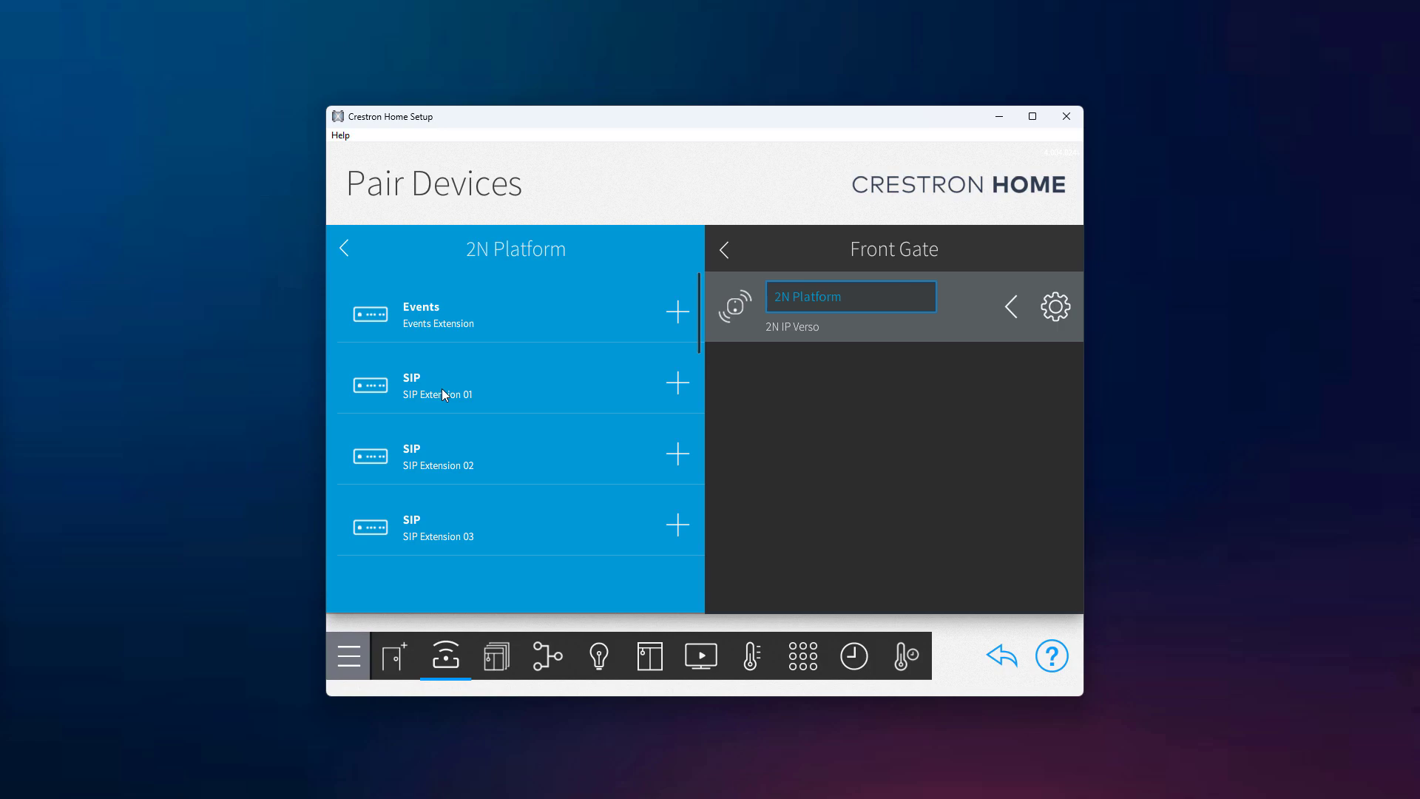
{"action": "left_click", "coordinate": [677, 385]}
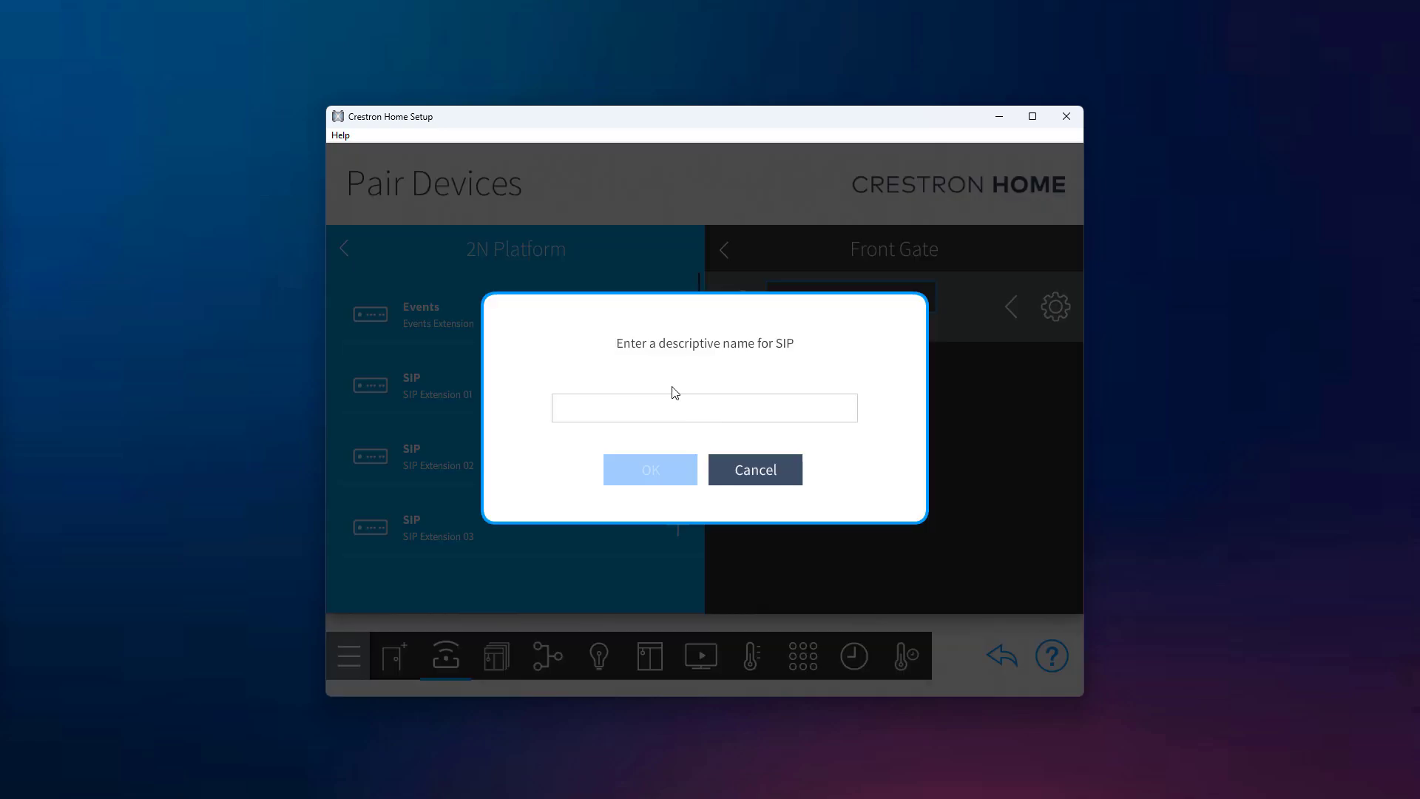
{"action": "type", "text": "SIP"}
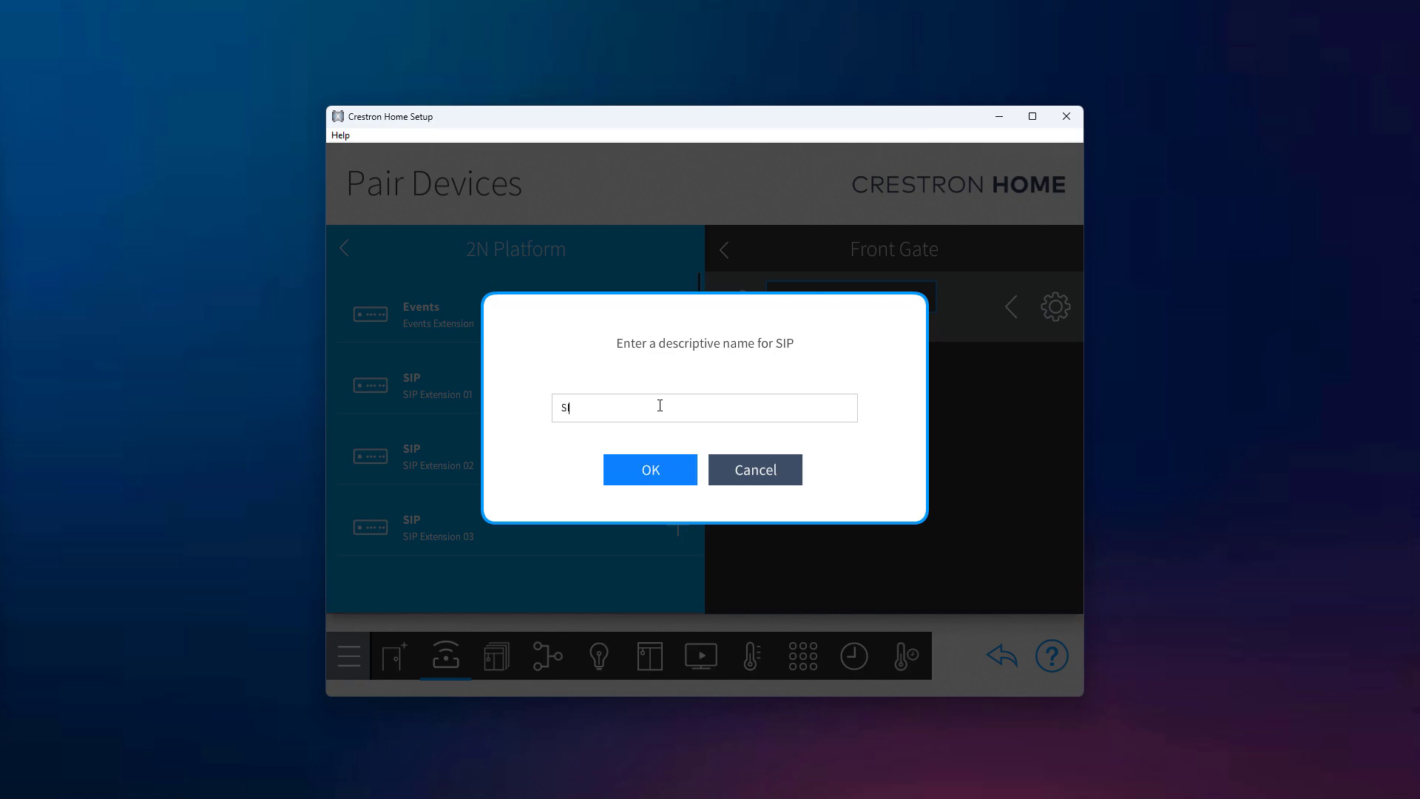
{"action": "left_click", "coordinate": [663, 477]}
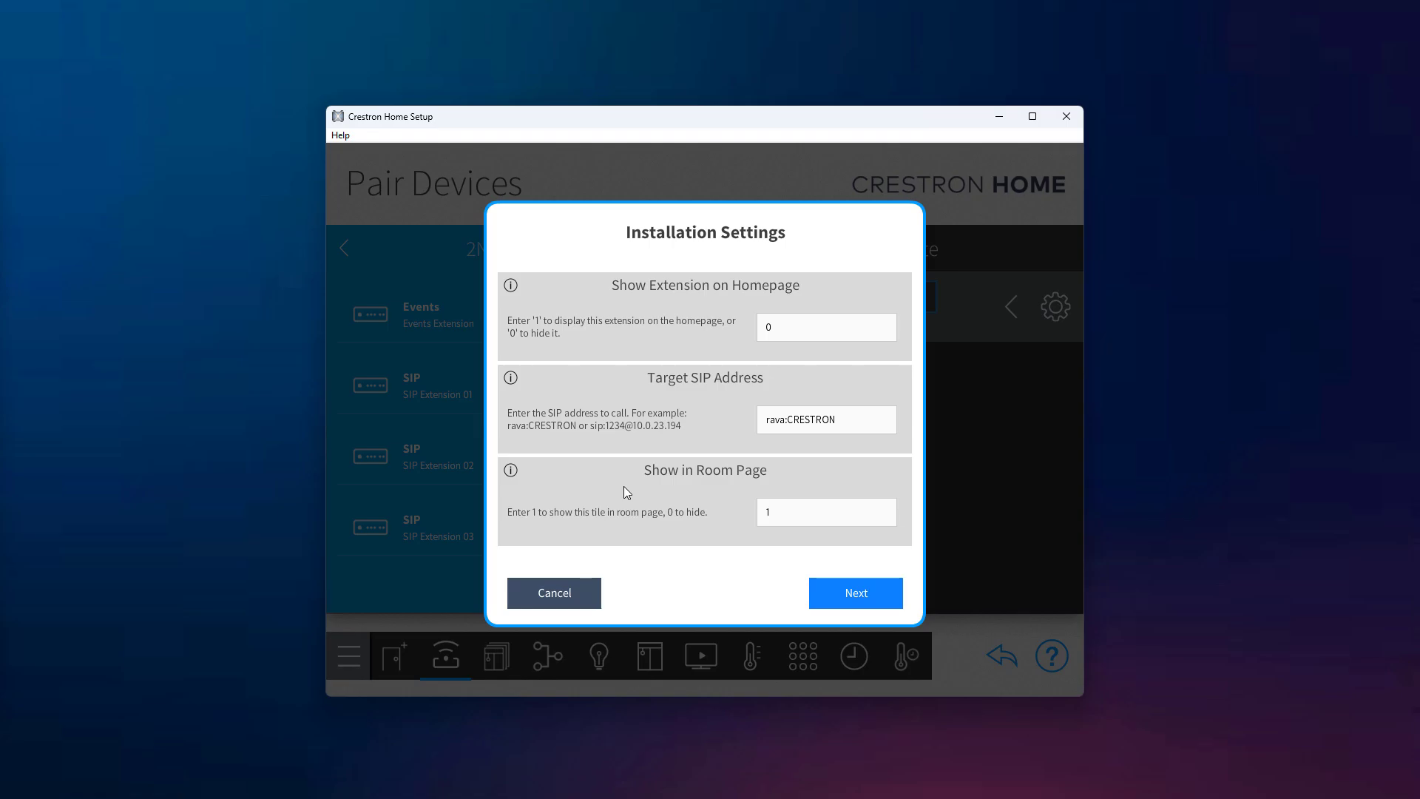
{"action": "left_click", "coordinate": [846, 592]}
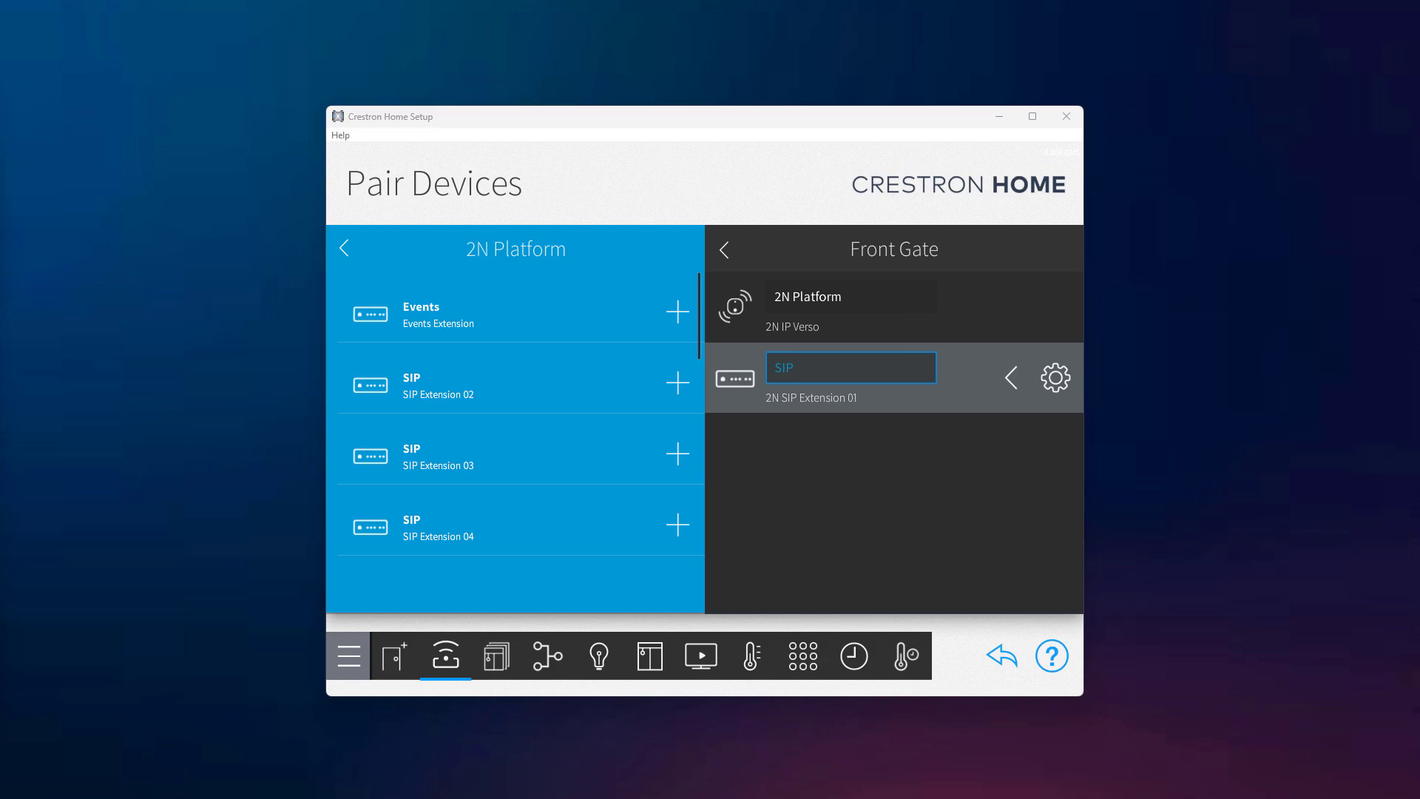
Step: Add a 2N switch extension named 'Door' to the room
{"action": "left_click_drag", "start_coordinate": [539, 510], "coordinate": [532, 349]}
{"action": "scroll", "coordinate": [531, 349], "scroll_direction": "down", "scroll_amount": 7}
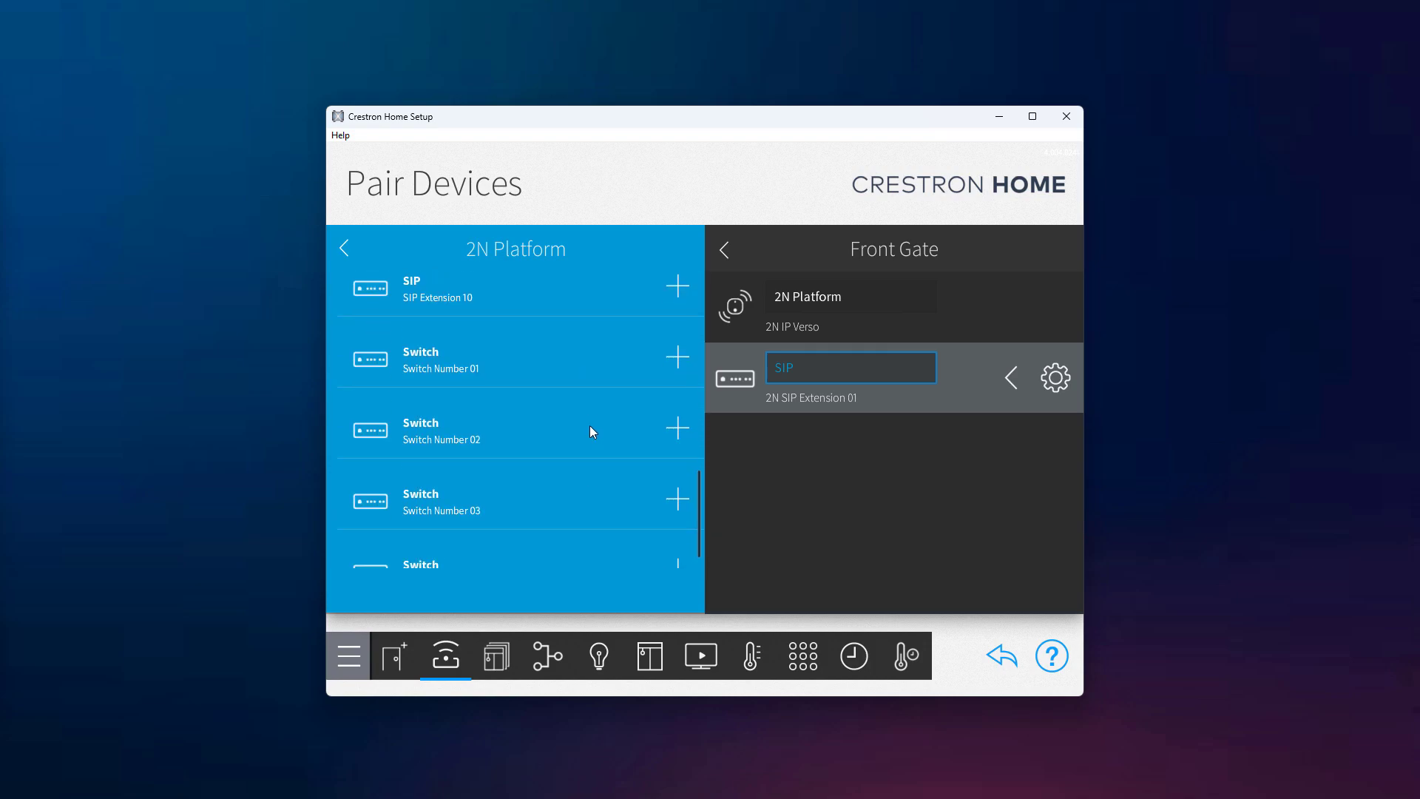
{"action": "left_click", "coordinate": [685, 357]}
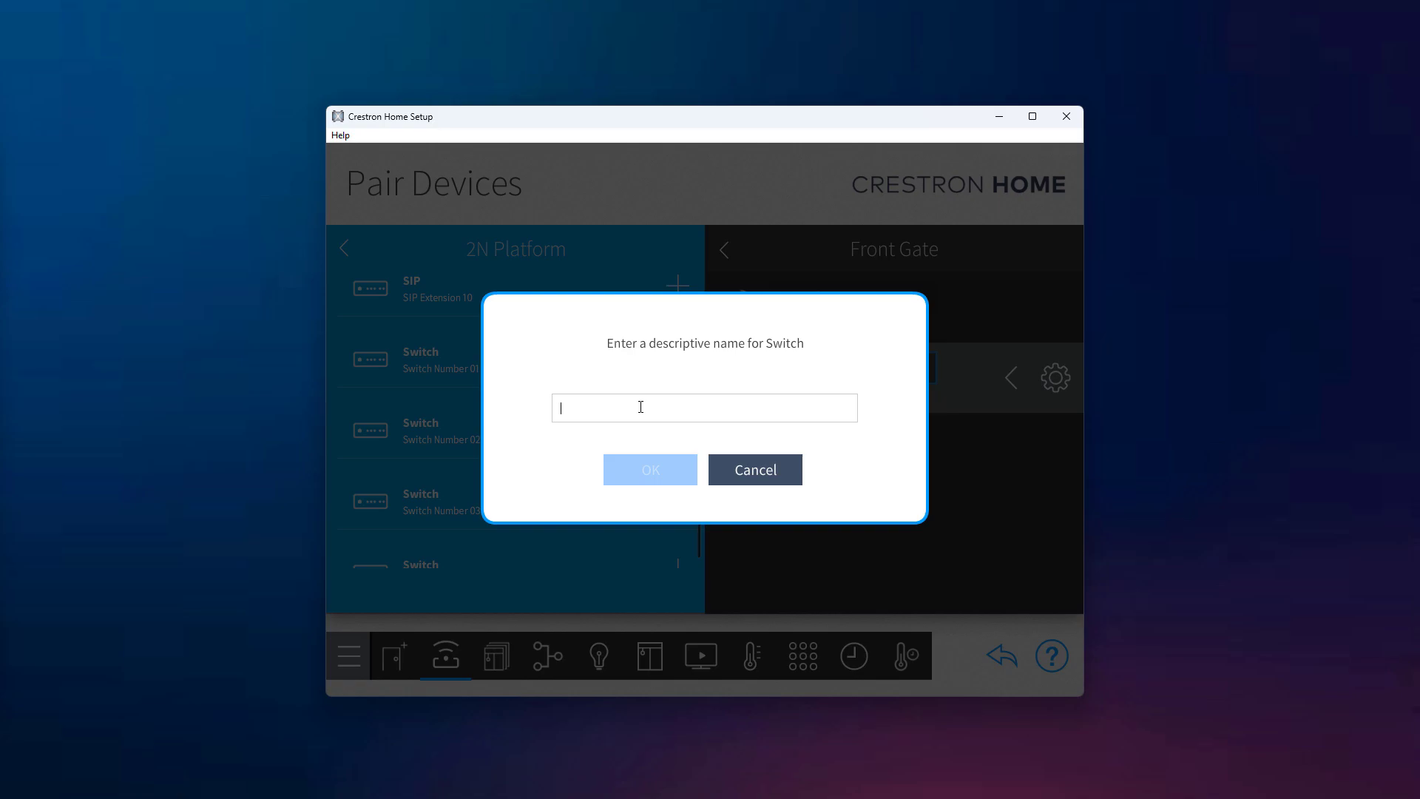
{"action": "type", "text": "Door"}
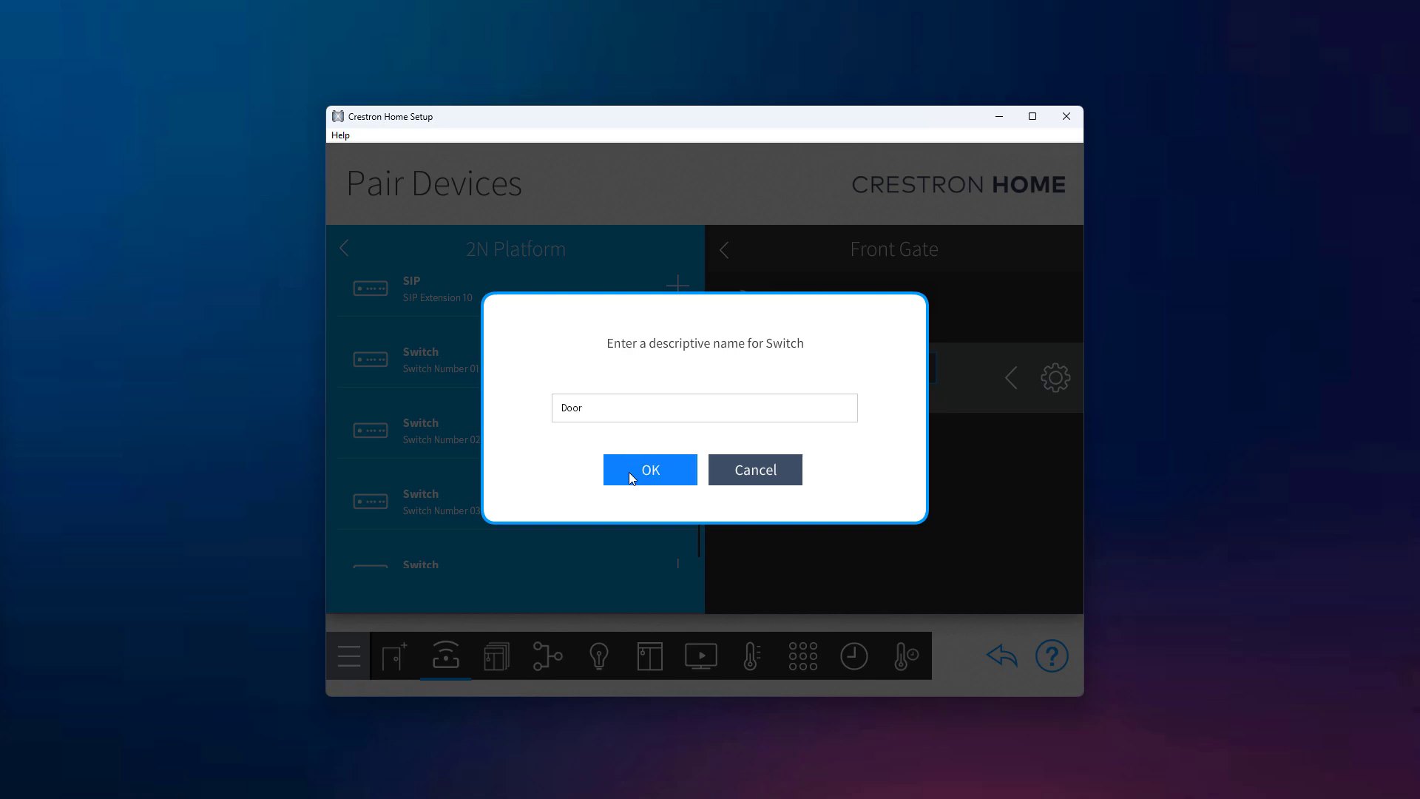
{"action": "left_click", "coordinate": [629, 472]}
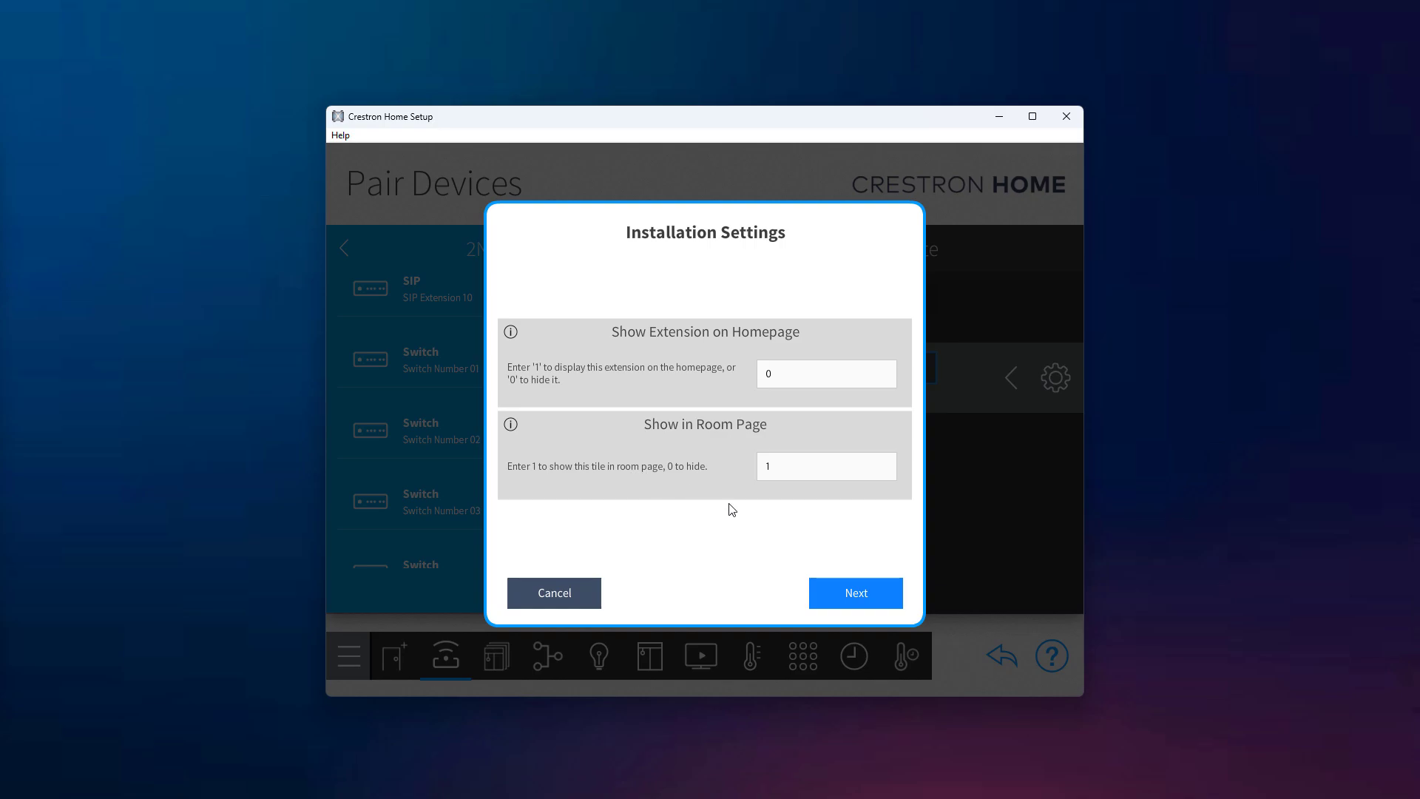
Step: Set the Door switch's Show Extension on Homepage value to 1
{"action": "left_click", "coordinate": [801, 370]}
{"action": "key", "text": "BackSpace"}
{"action": "type", "text": "1"}
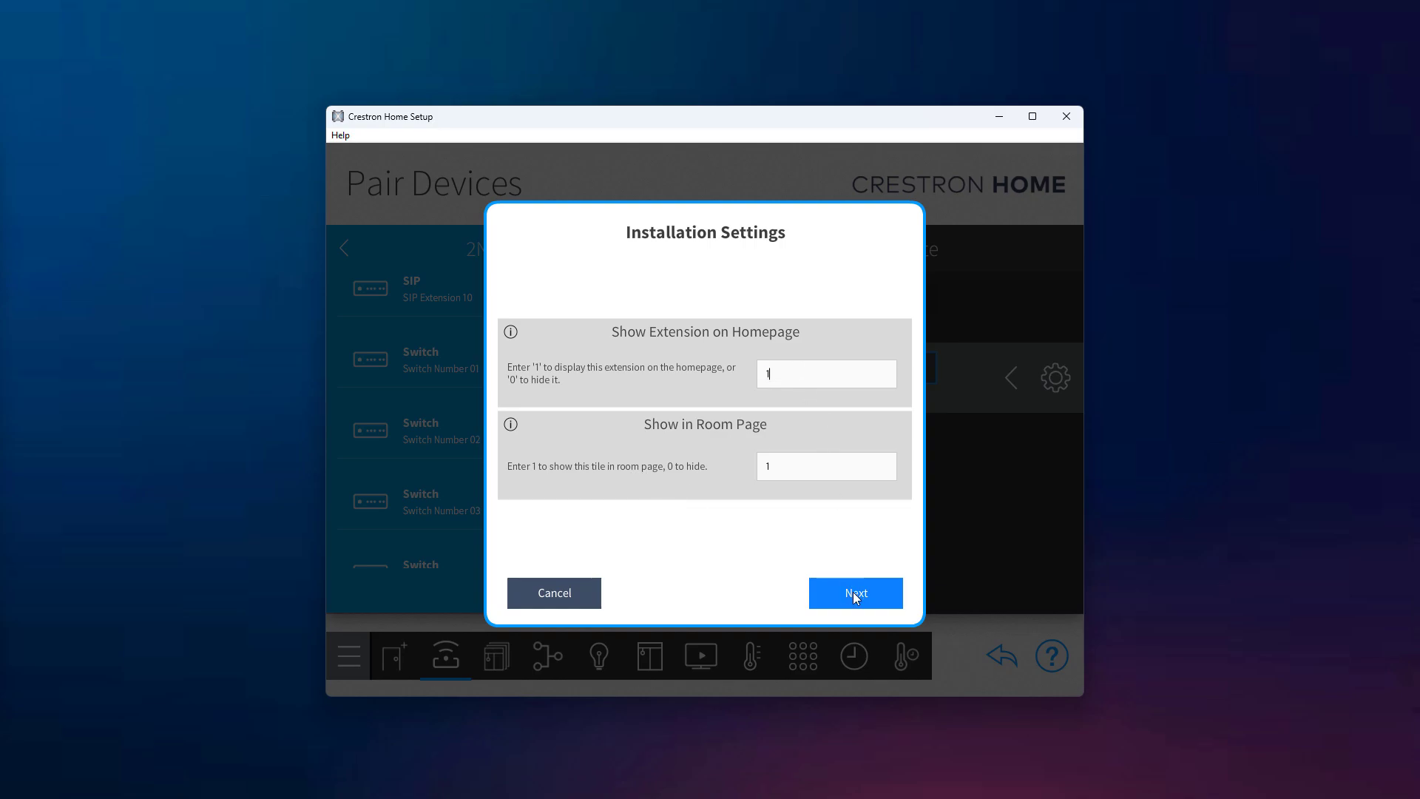
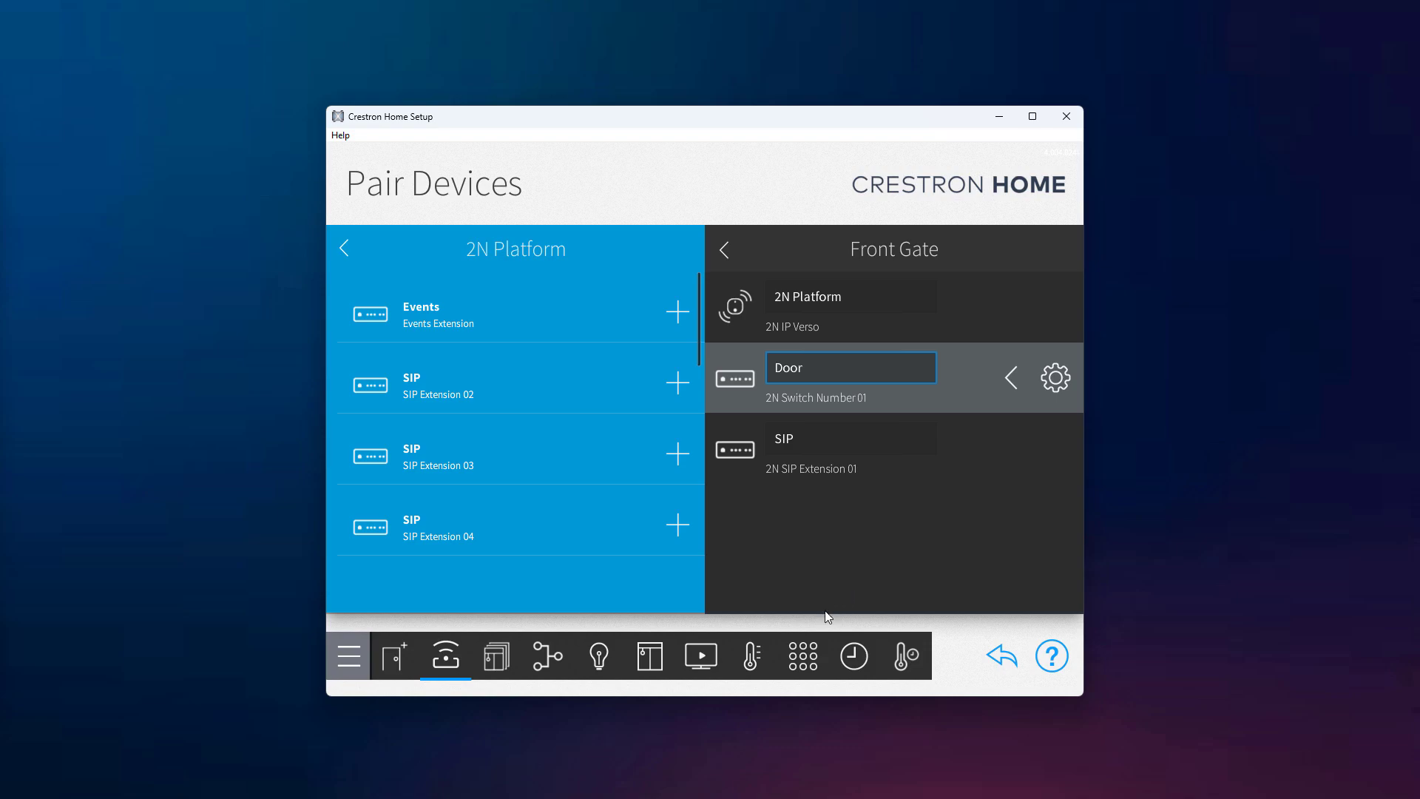
Step: Create a new Front Gate quick action named 'Open Door'
{"action": "left_click", "coordinate": [804, 656]}
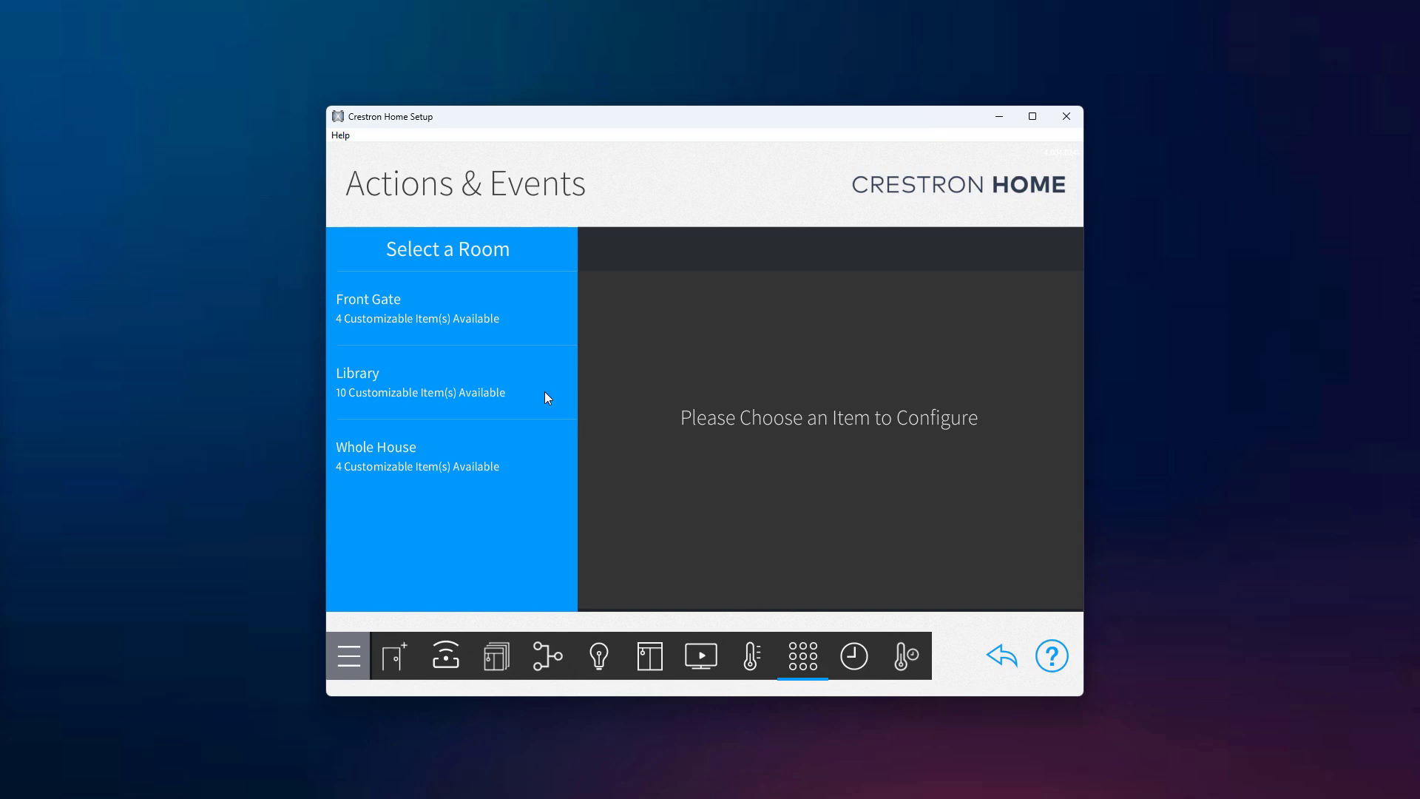
{"action": "left_click", "coordinate": [496, 324]}
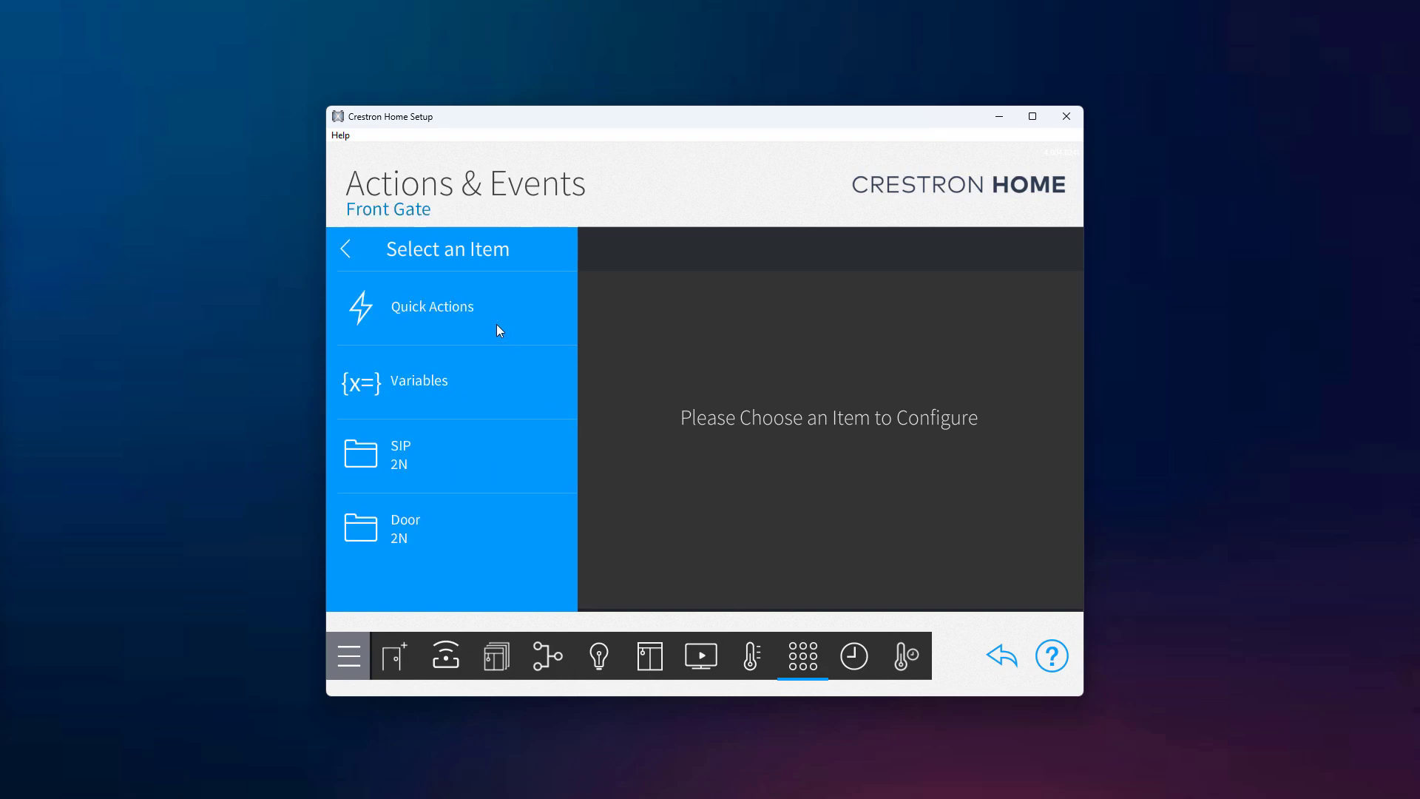
{"action": "left_click", "coordinate": [432, 318]}
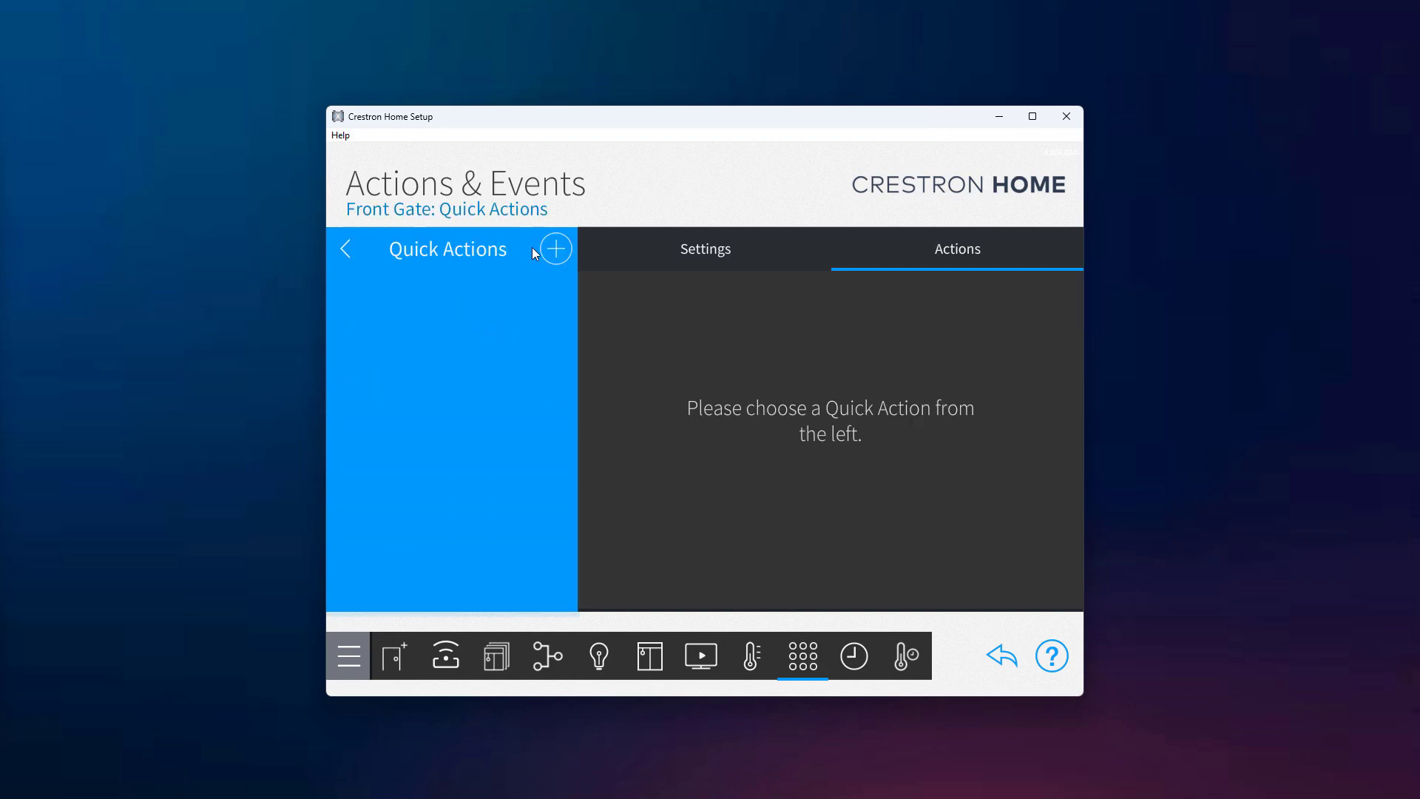
{"action": "left_click", "coordinate": [558, 250]}
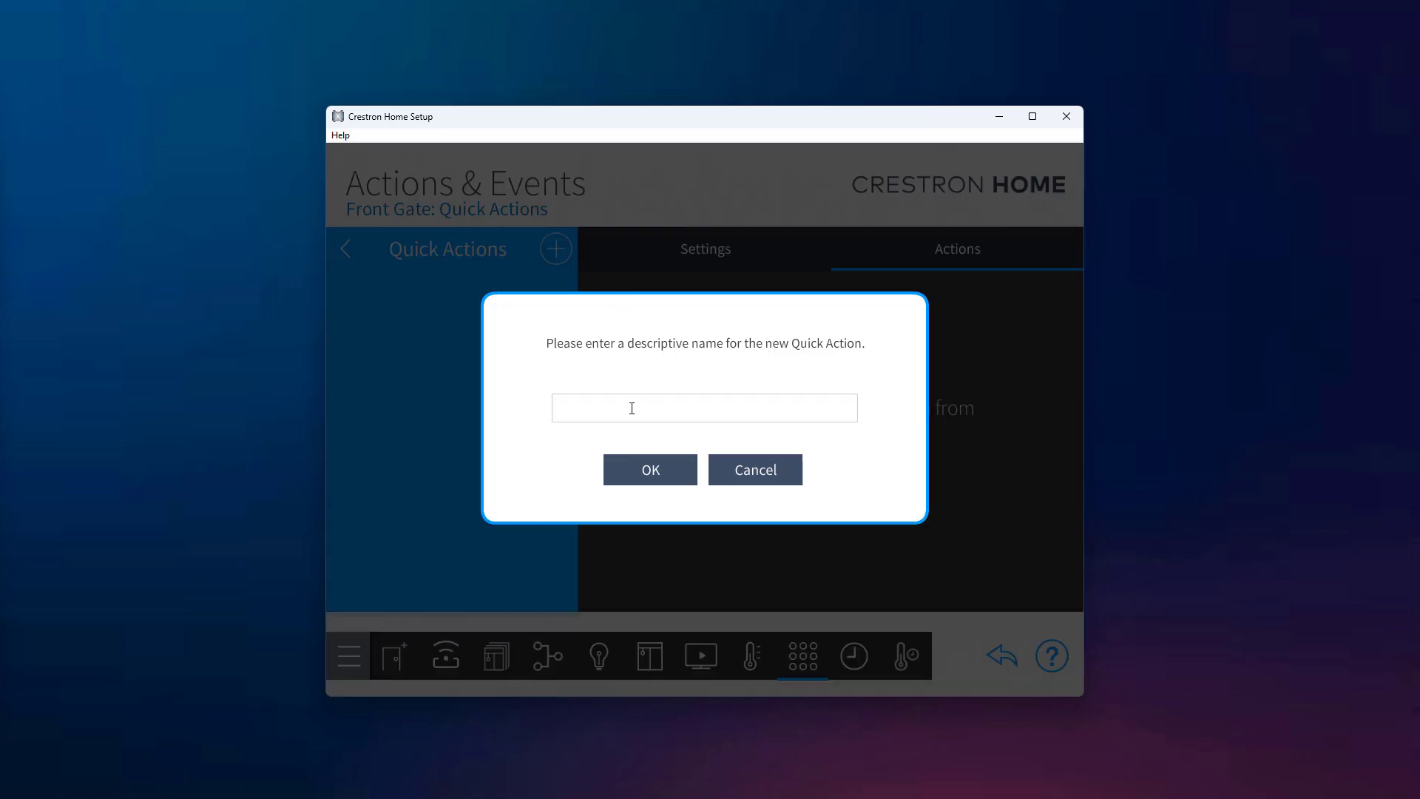
{"action": "type", "text": "Open Door"}
{"action": "left_click", "coordinate": [656, 466]}
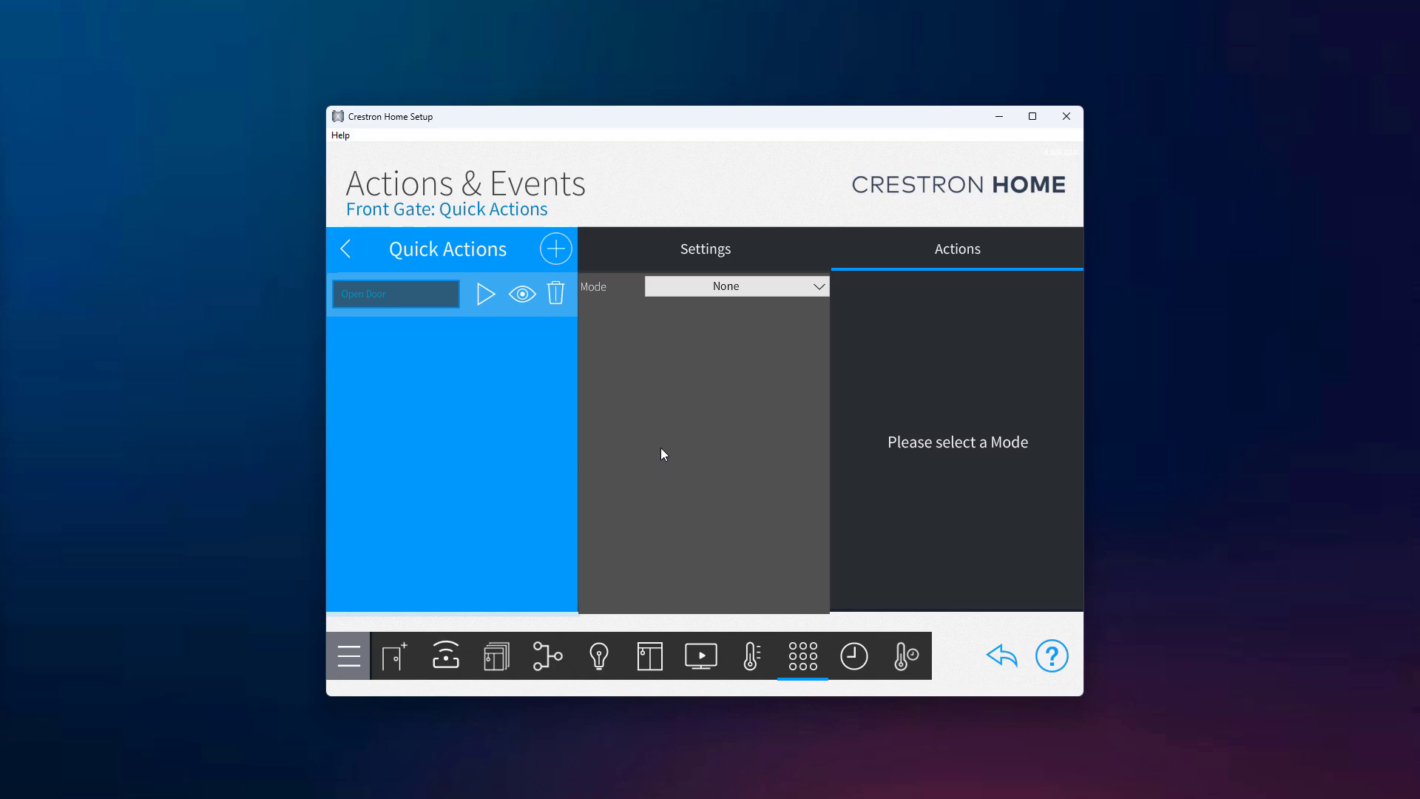
Step: Make Open Door a sequence that switches the Front Gate Door on, and view its settings
{"action": "left_click", "coordinate": [687, 287]}
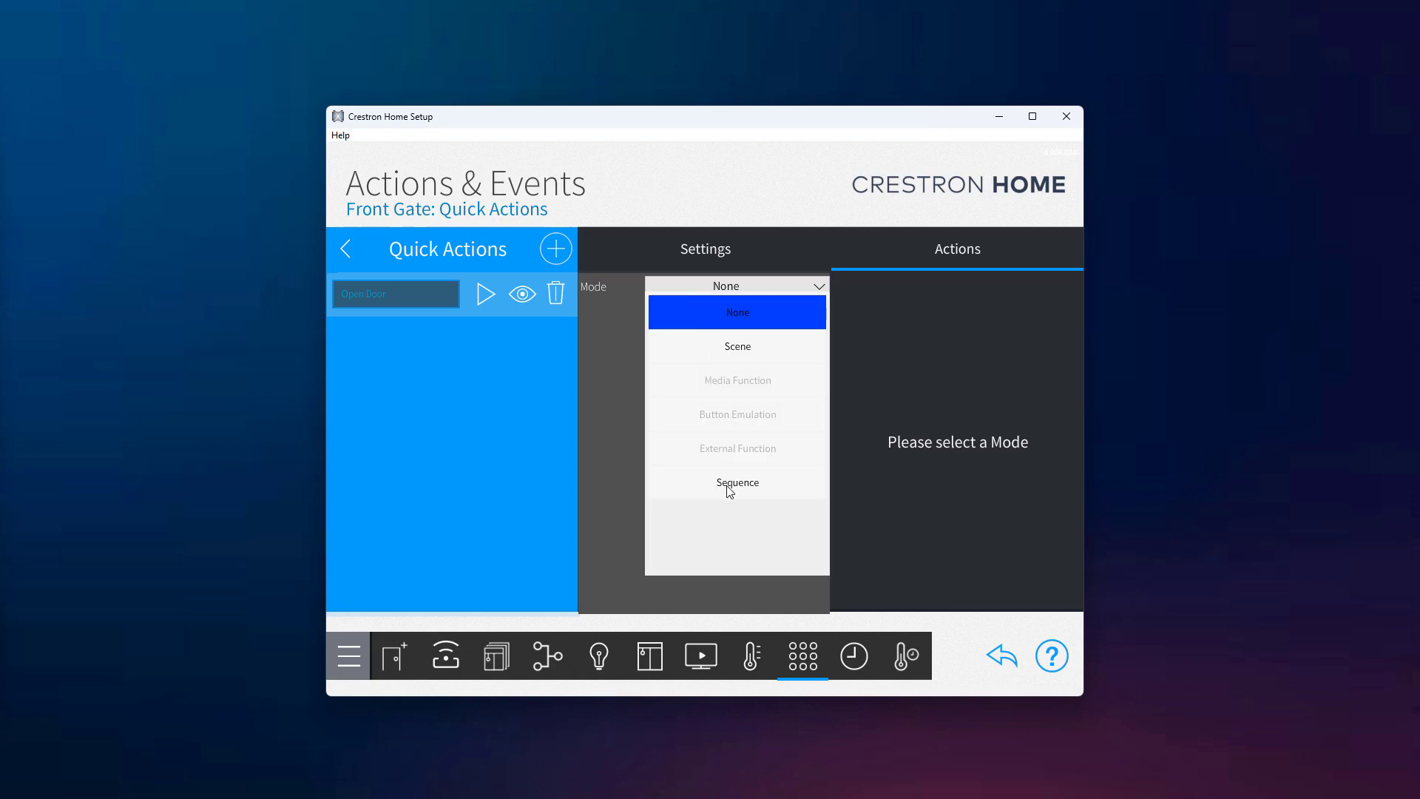
{"action": "left_click", "coordinate": [730, 485]}
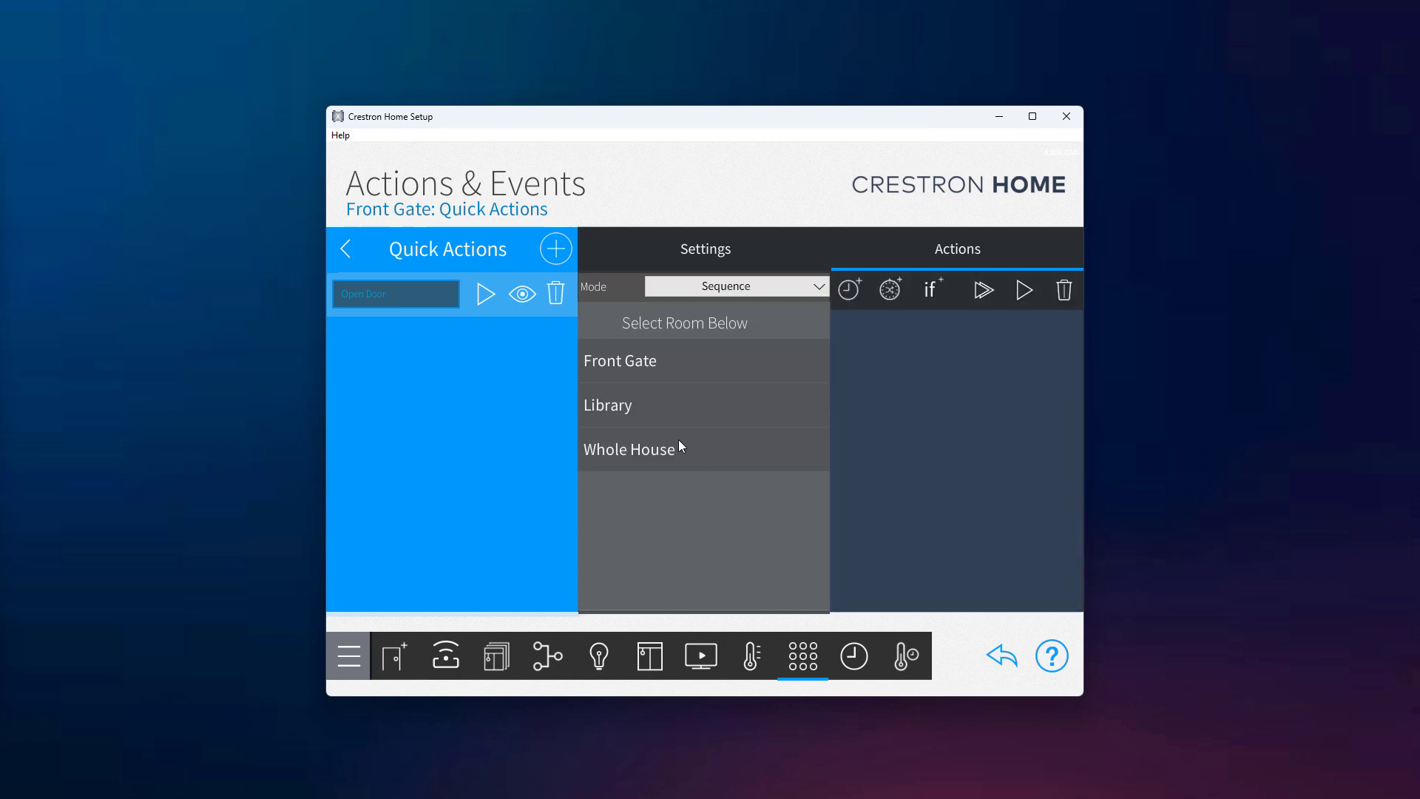
{"action": "left_click", "coordinate": [624, 361]}
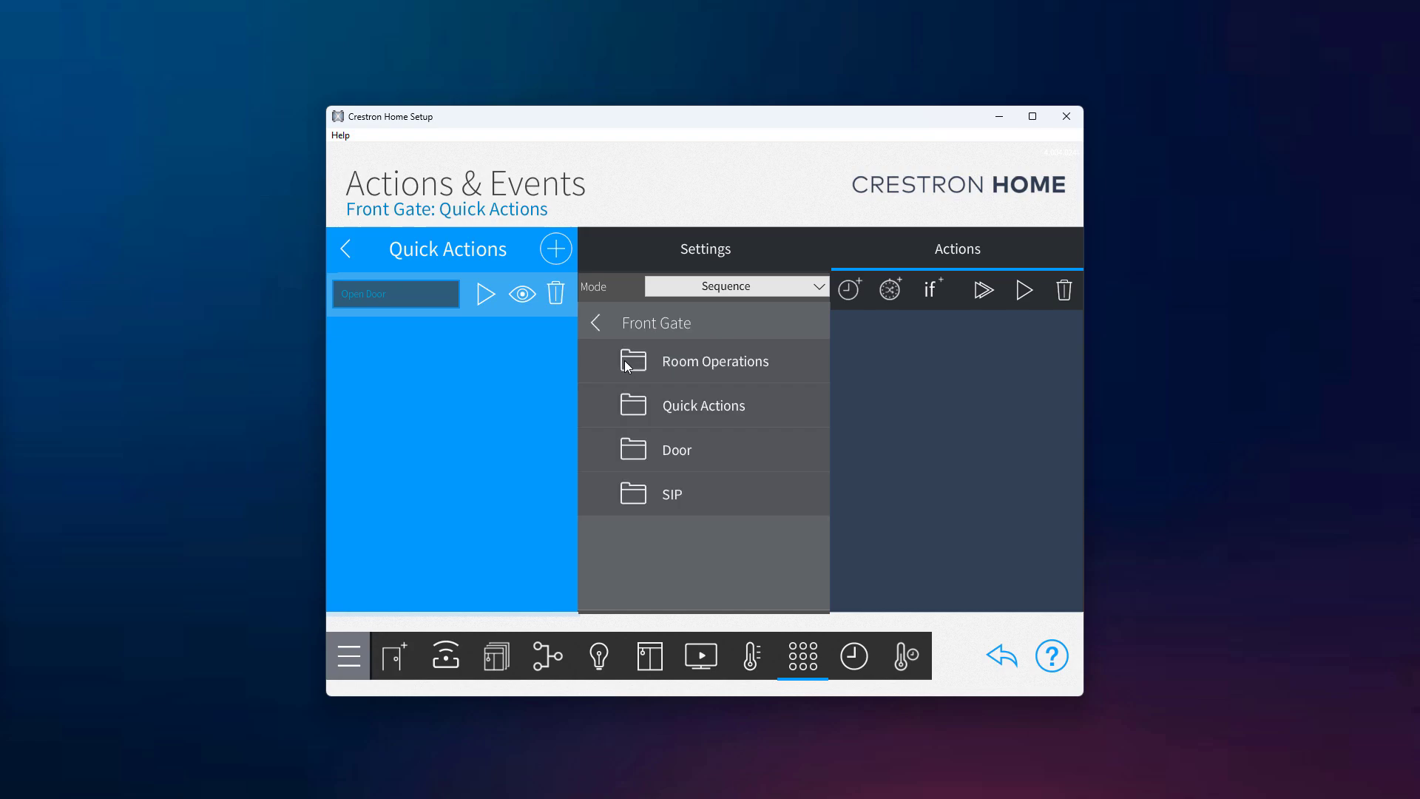
{"action": "left_click", "coordinate": [637, 453]}
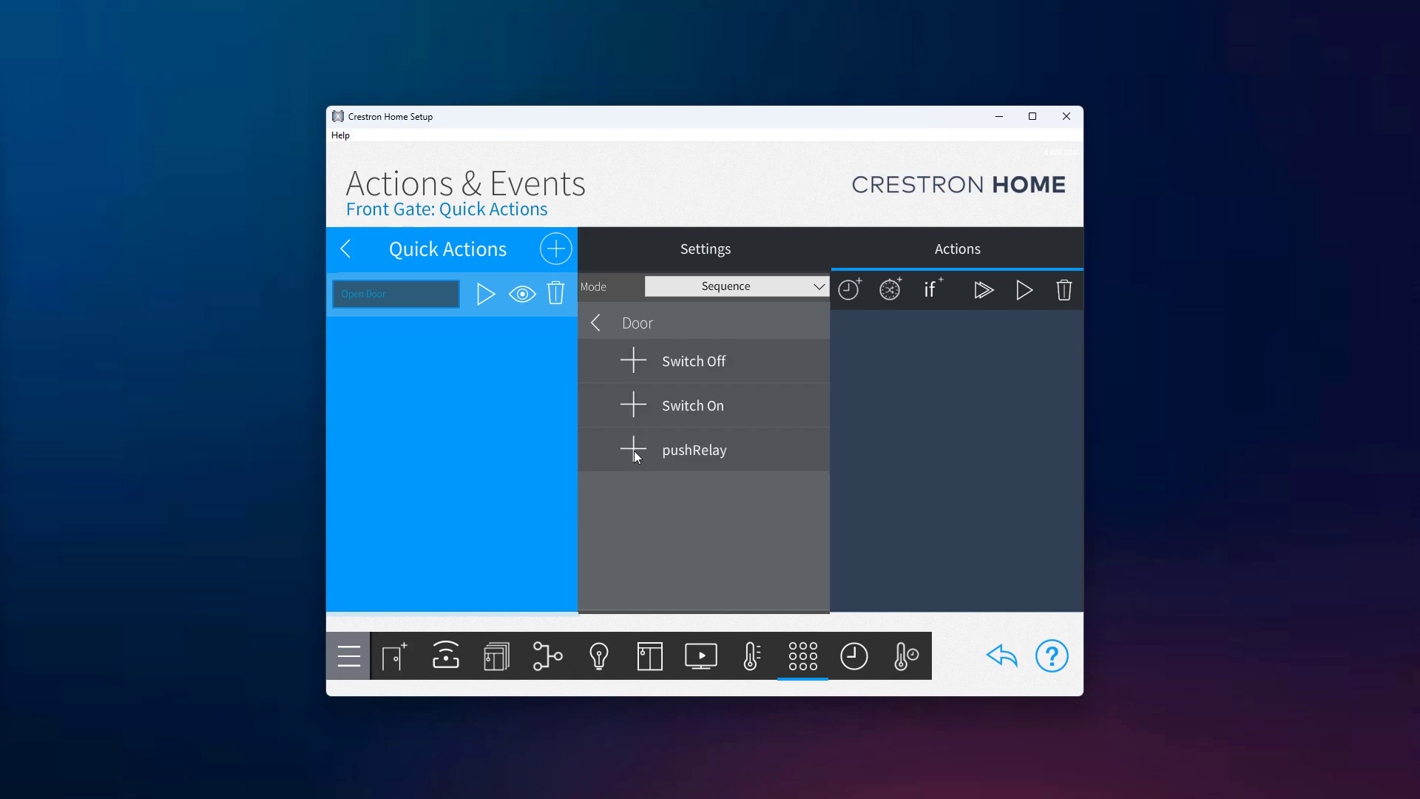
{"action": "left_click", "coordinate": [633, 405]}
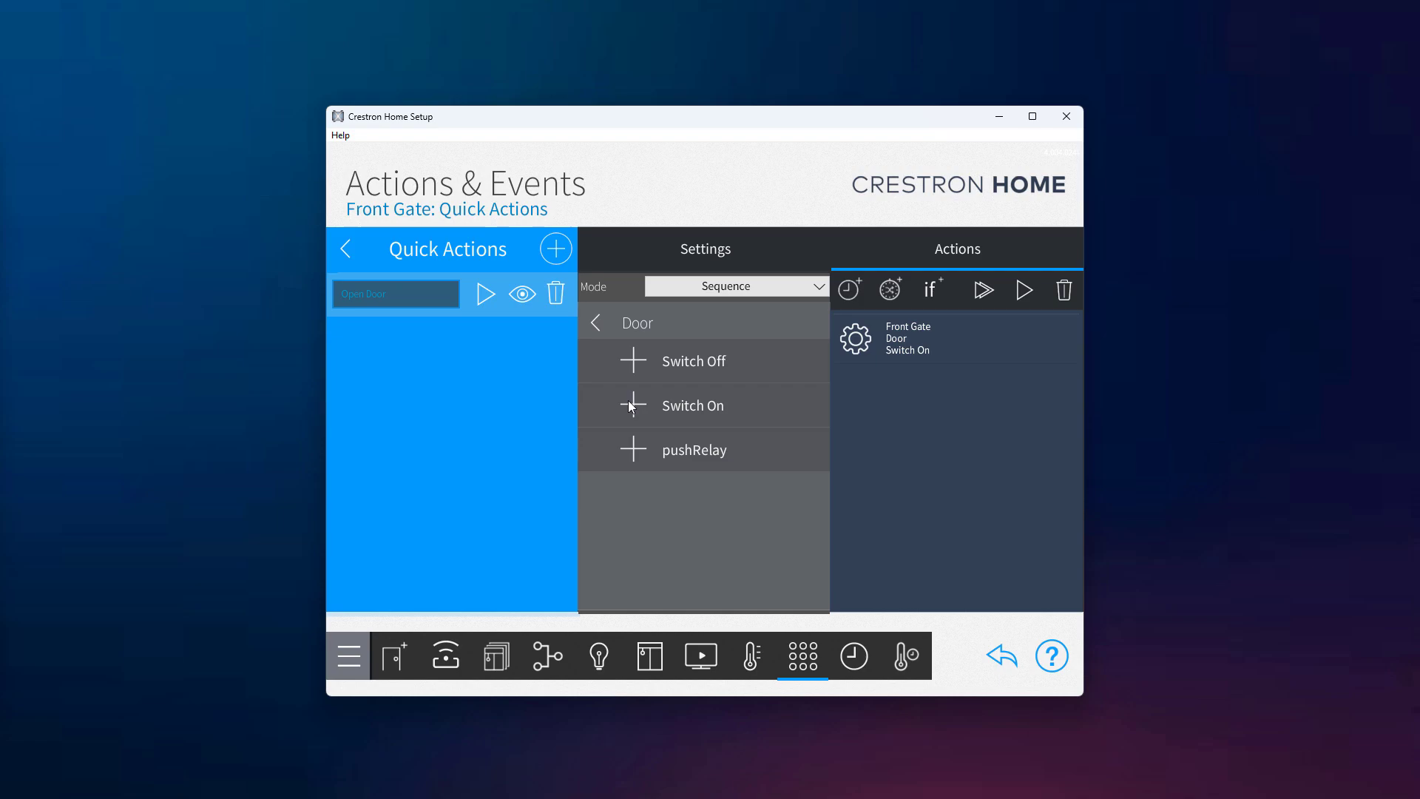
{"action": "left_click", "coordinate": [696, 251]}
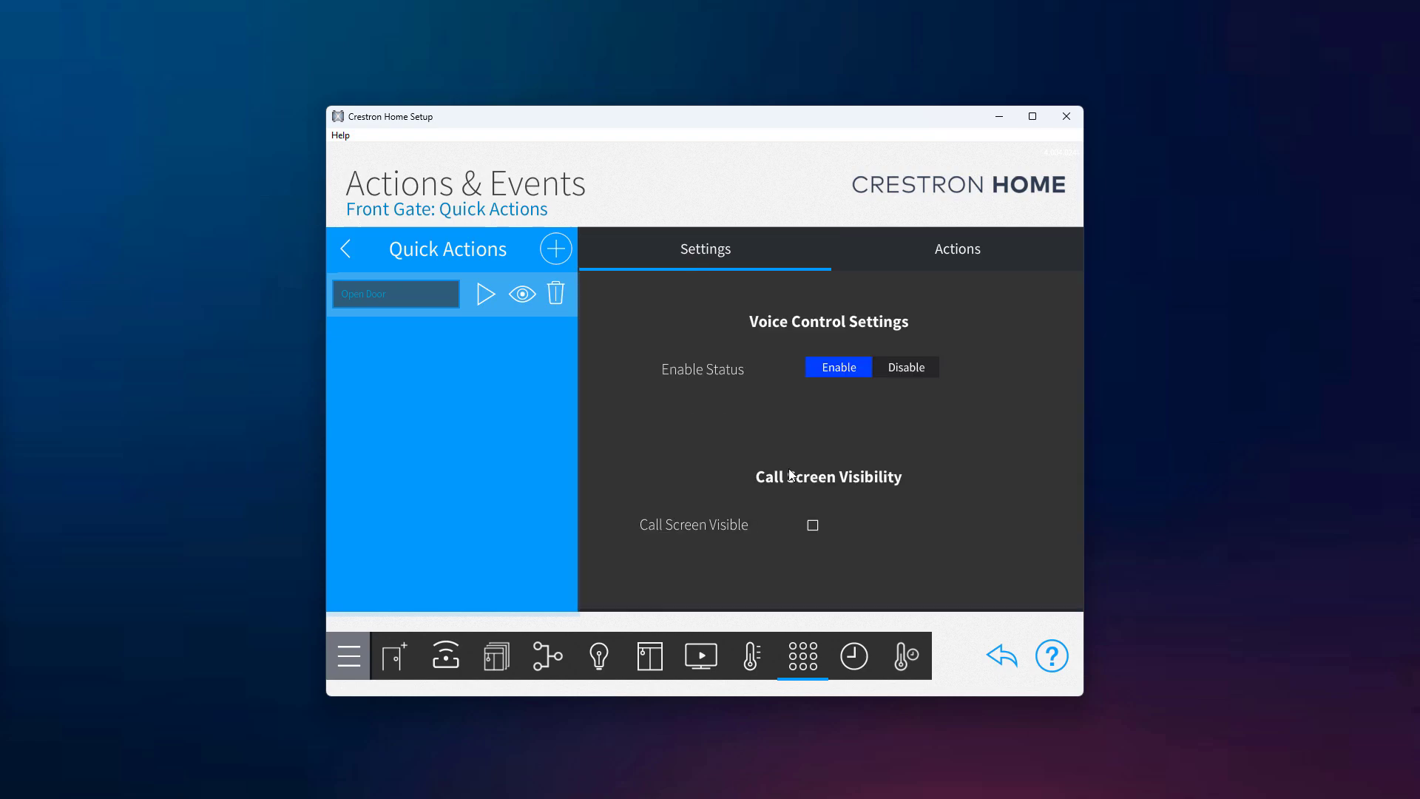
Step: Enable Call Screen Visible for the Open Door quick action
{"action": "left_click", "coordinate": [813, 526]}
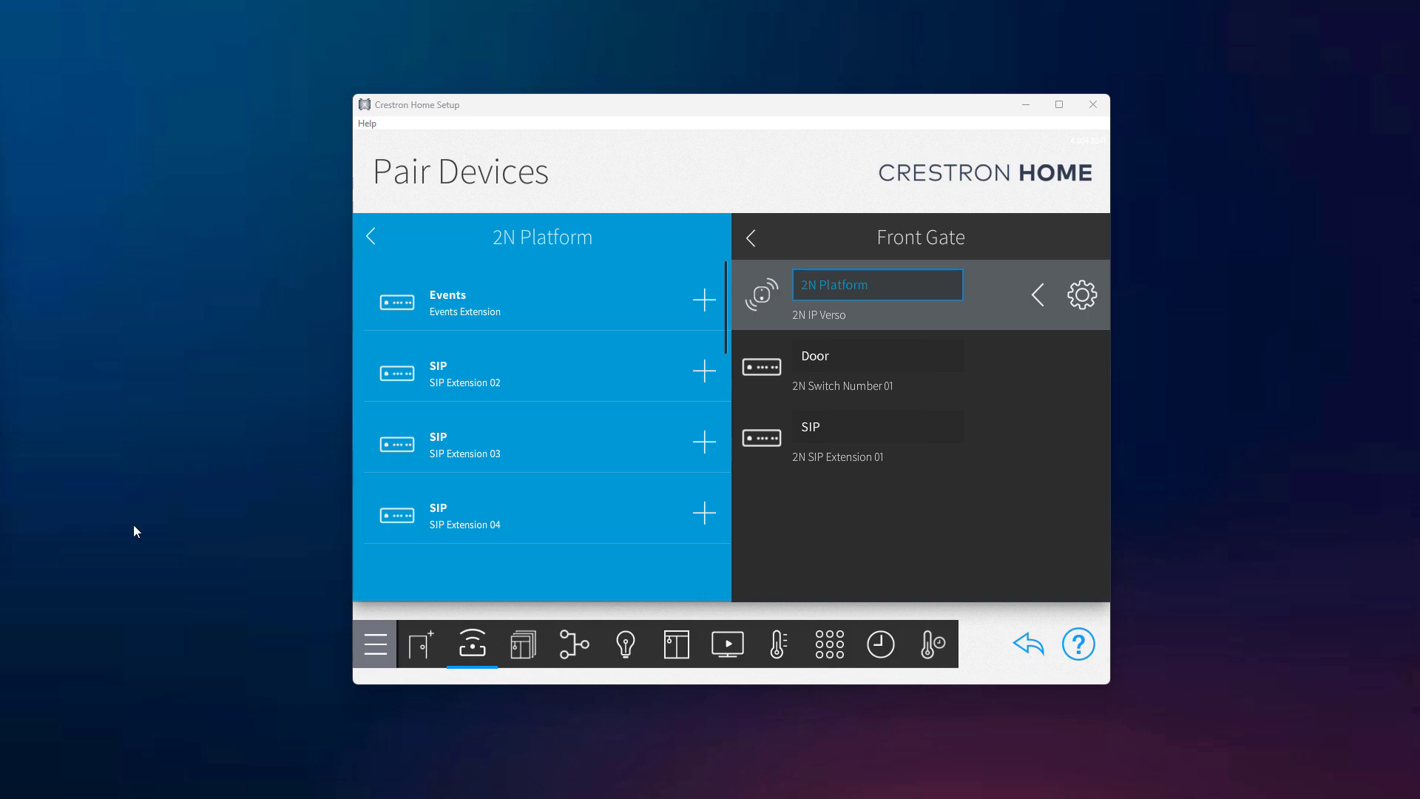
Step: Add the 2N Events Extension to Front Gate, named 'Events', and finish installation
{"action": "left_click", "coordinate": [705, 301]}
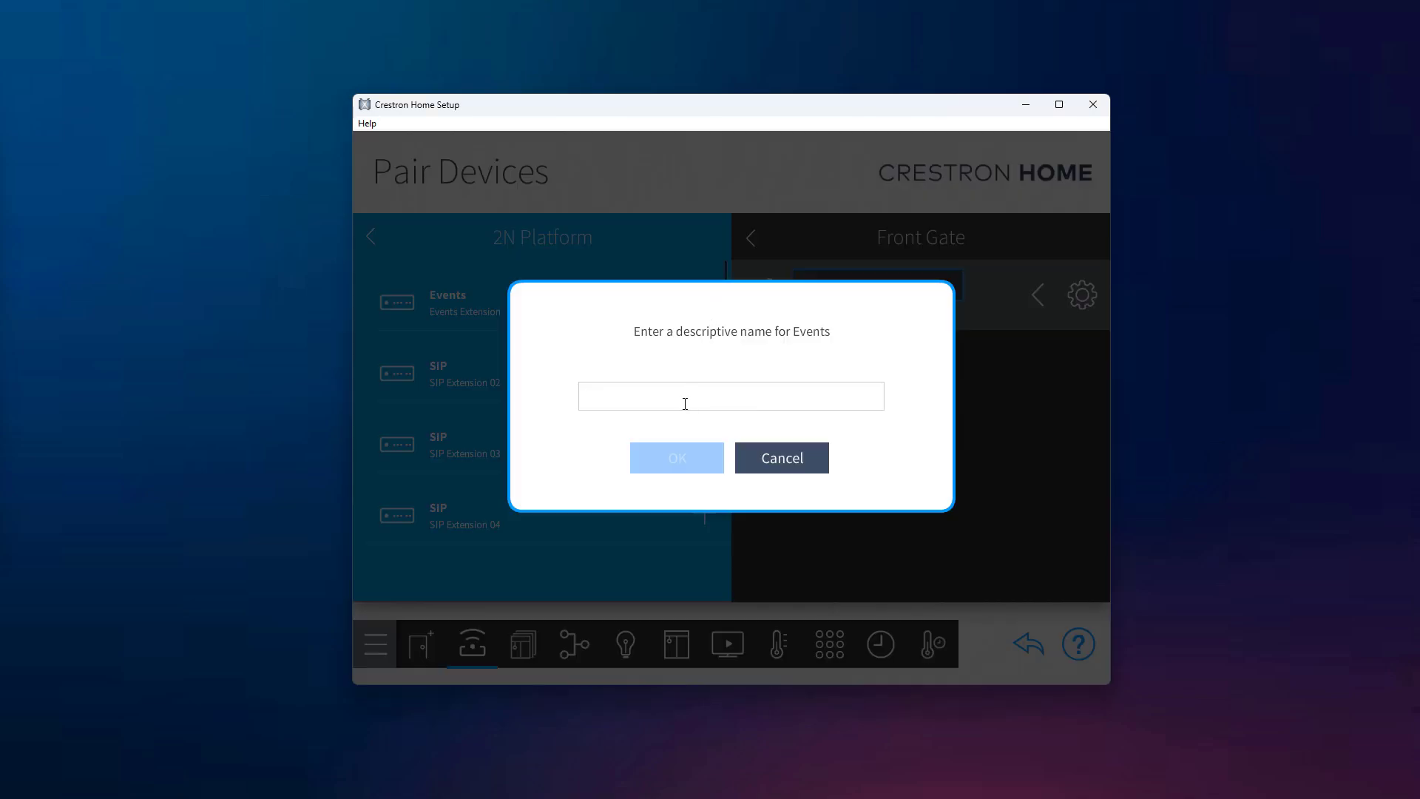
{"action": "type", "text": "Event"}
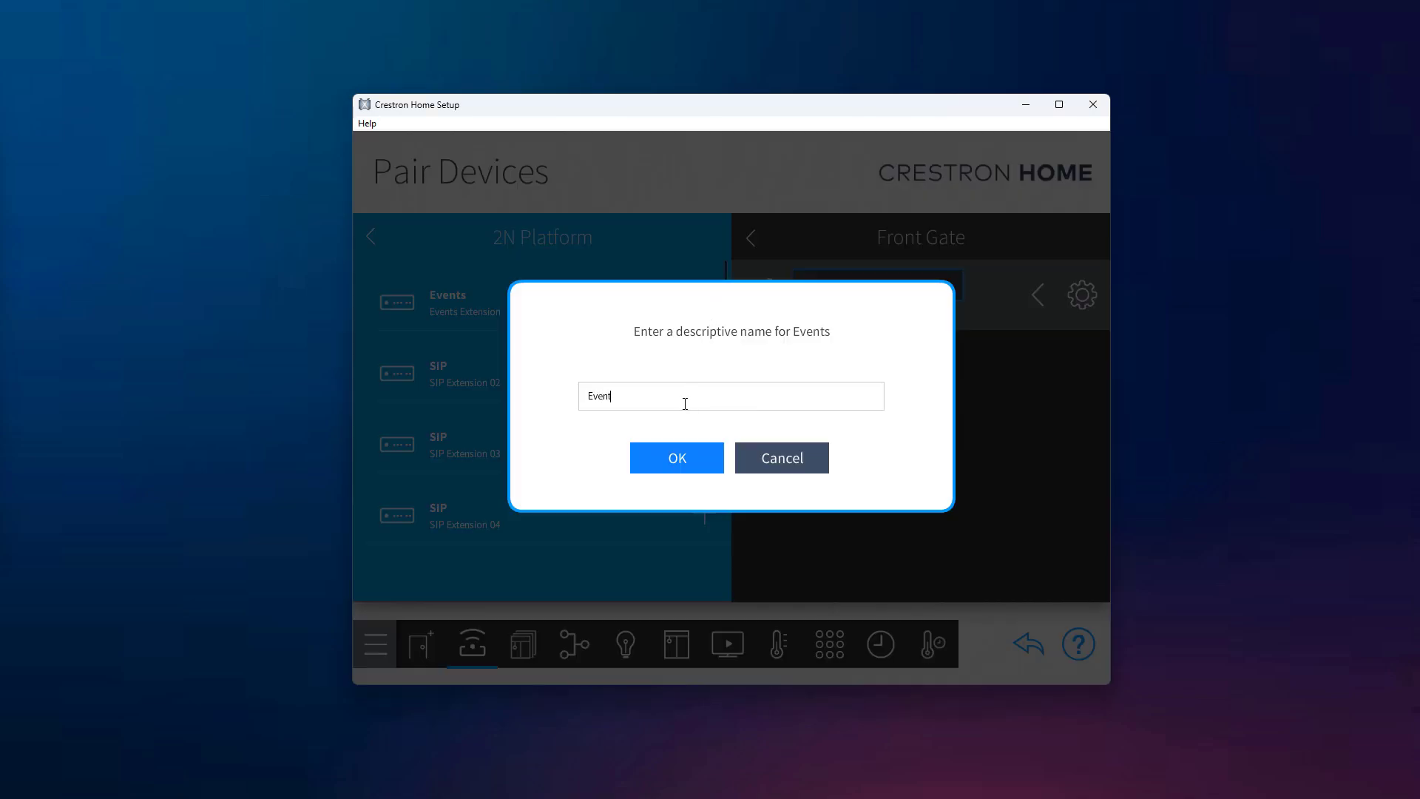
{"action": "left_click", "coordinate": [685, 452]}
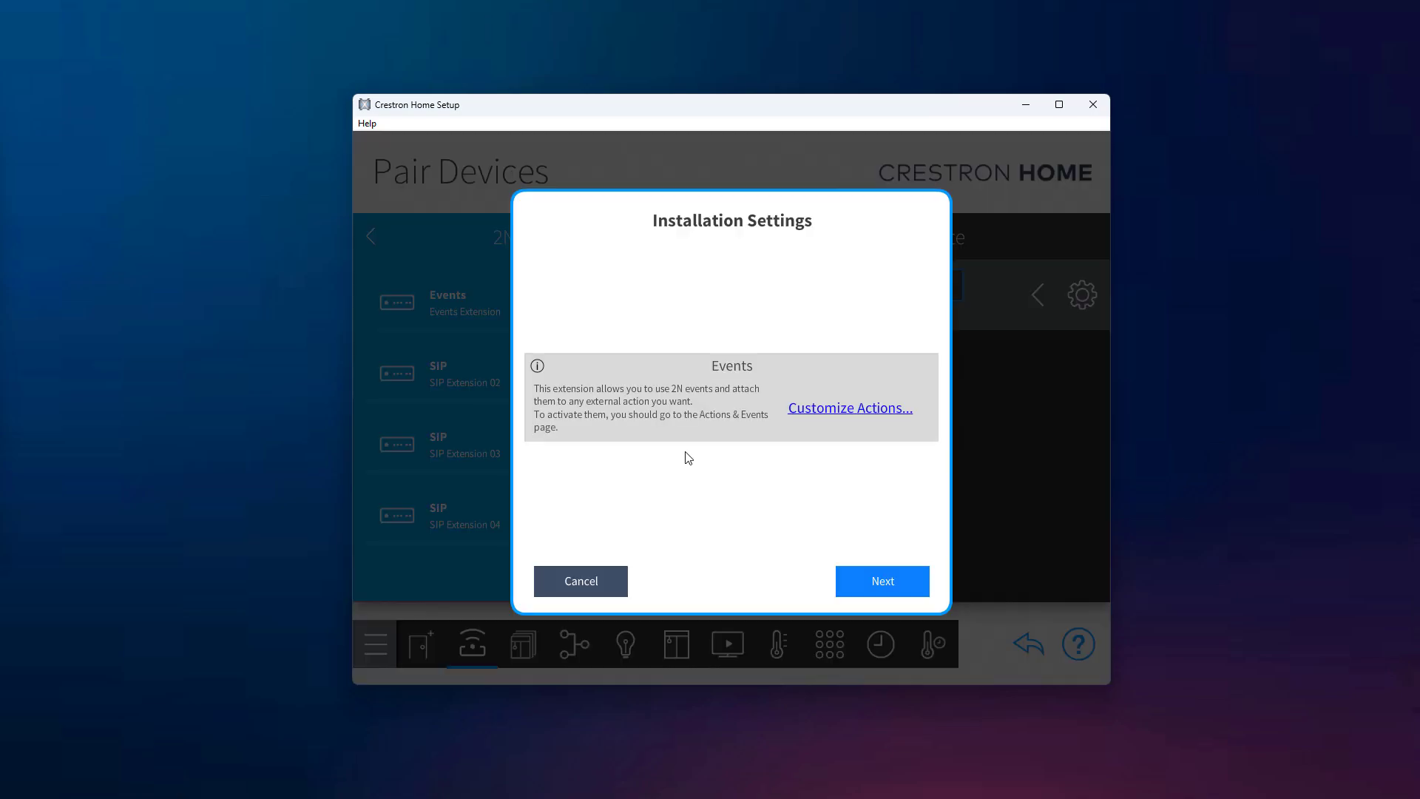
{"action": "left_click", "coordinate": [823, 412]}
{"action": "left_click", "coordinate": [918, 577]}
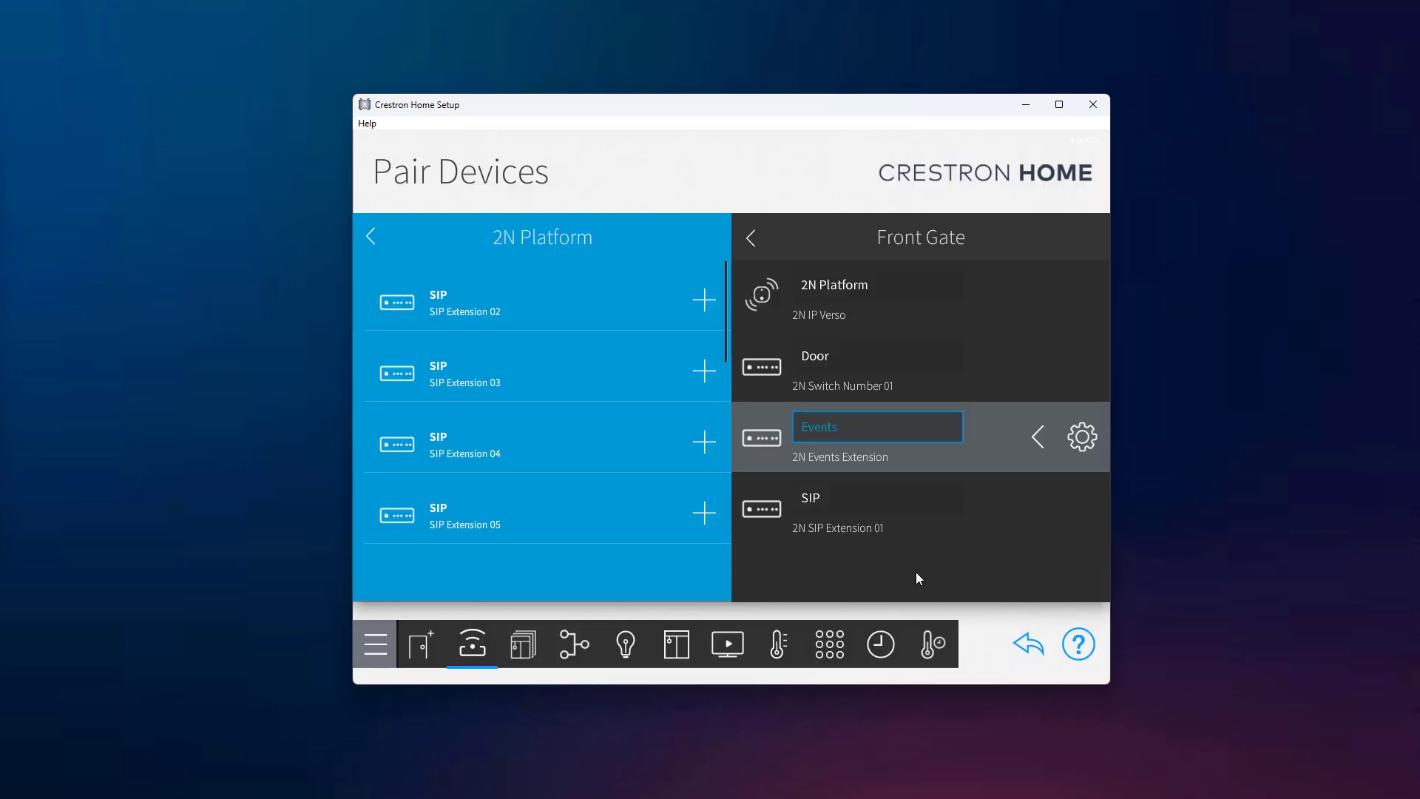
Step: Bring up the list of Front Gate's 2N events in Actions & Events
{"action": "left_click", "coordinate": [836, 655]}
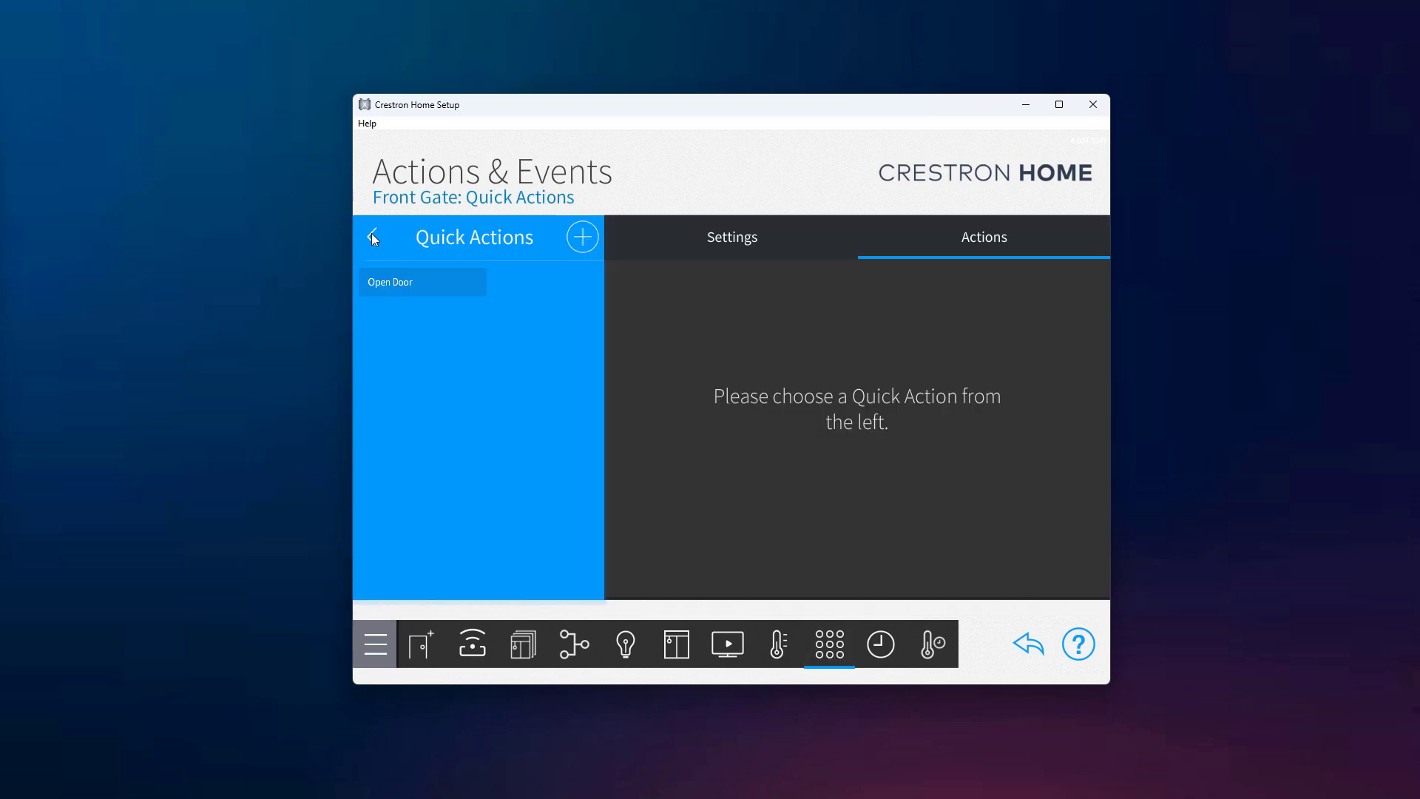
{"action": "left_click", "coordinate": [372, 235]}
{"action": "scroll", "coordinate": [479, 425], "scroll_direction": "down", "scroll_amount": 1}
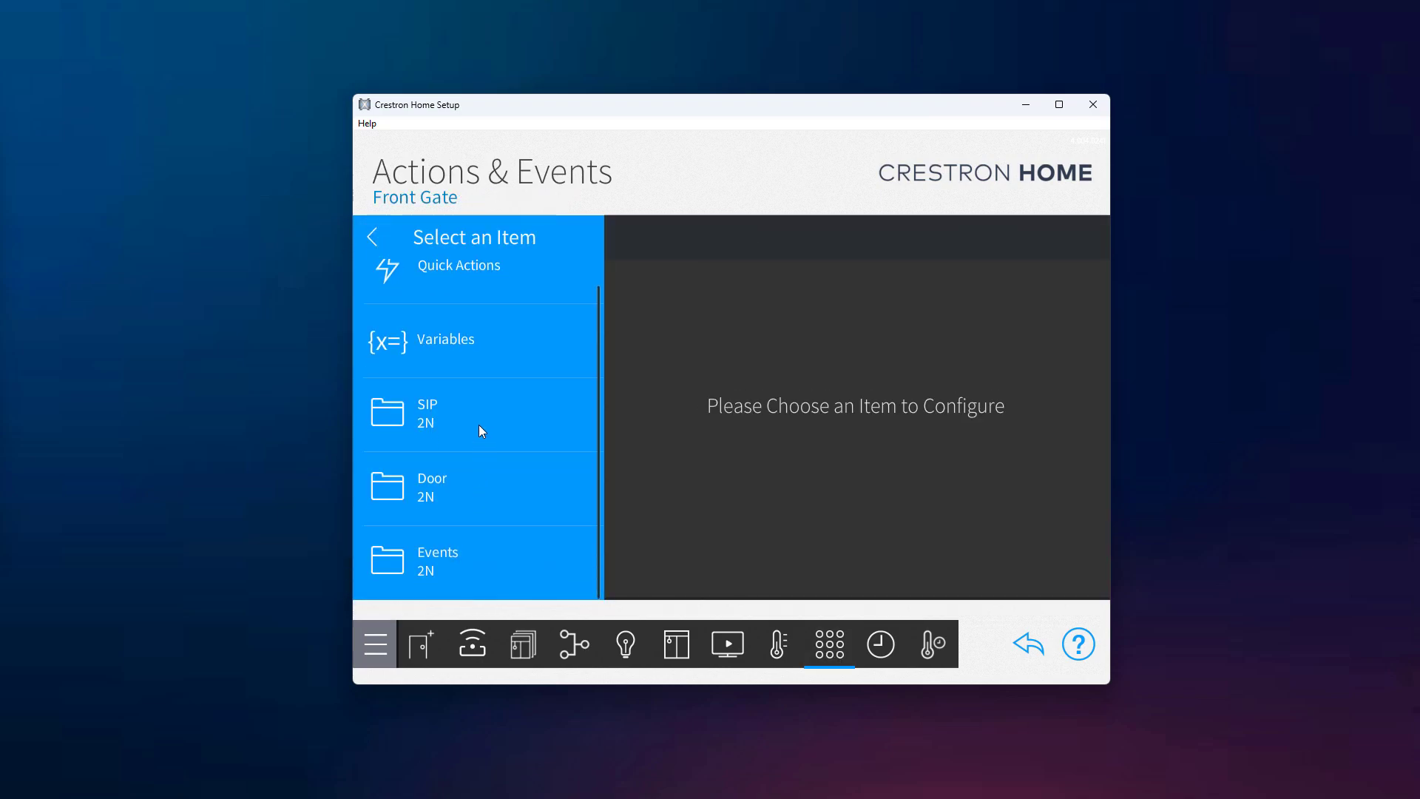
{"action": "left_click", "coordinate": [420, 564]}
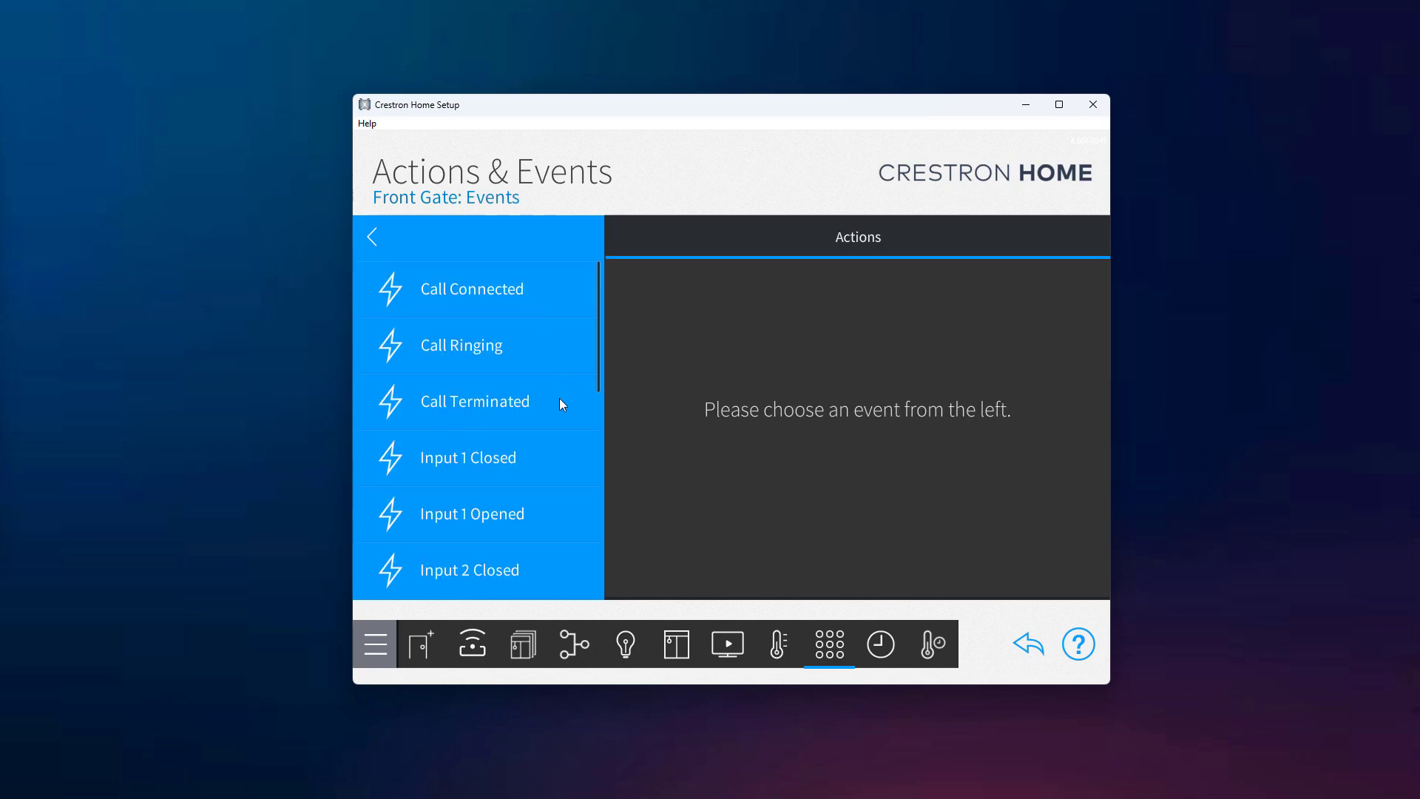
{"action": "left_click_drag", "start_coordinate": [561, 463], "coordinate": [562, 293]}
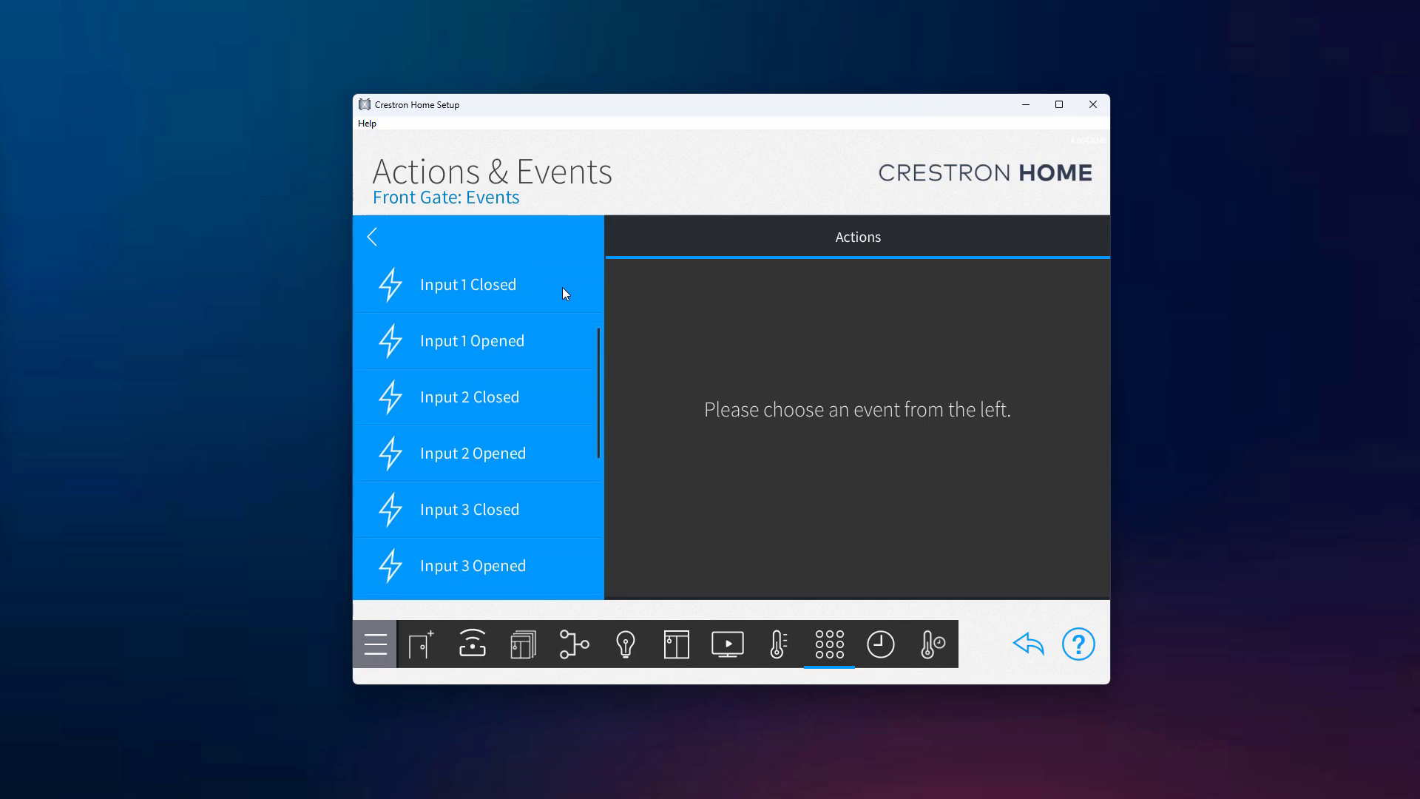
{"action": "left_click_drag", "start_coordinate": [561, 460], "coordinate": [555, 304]}
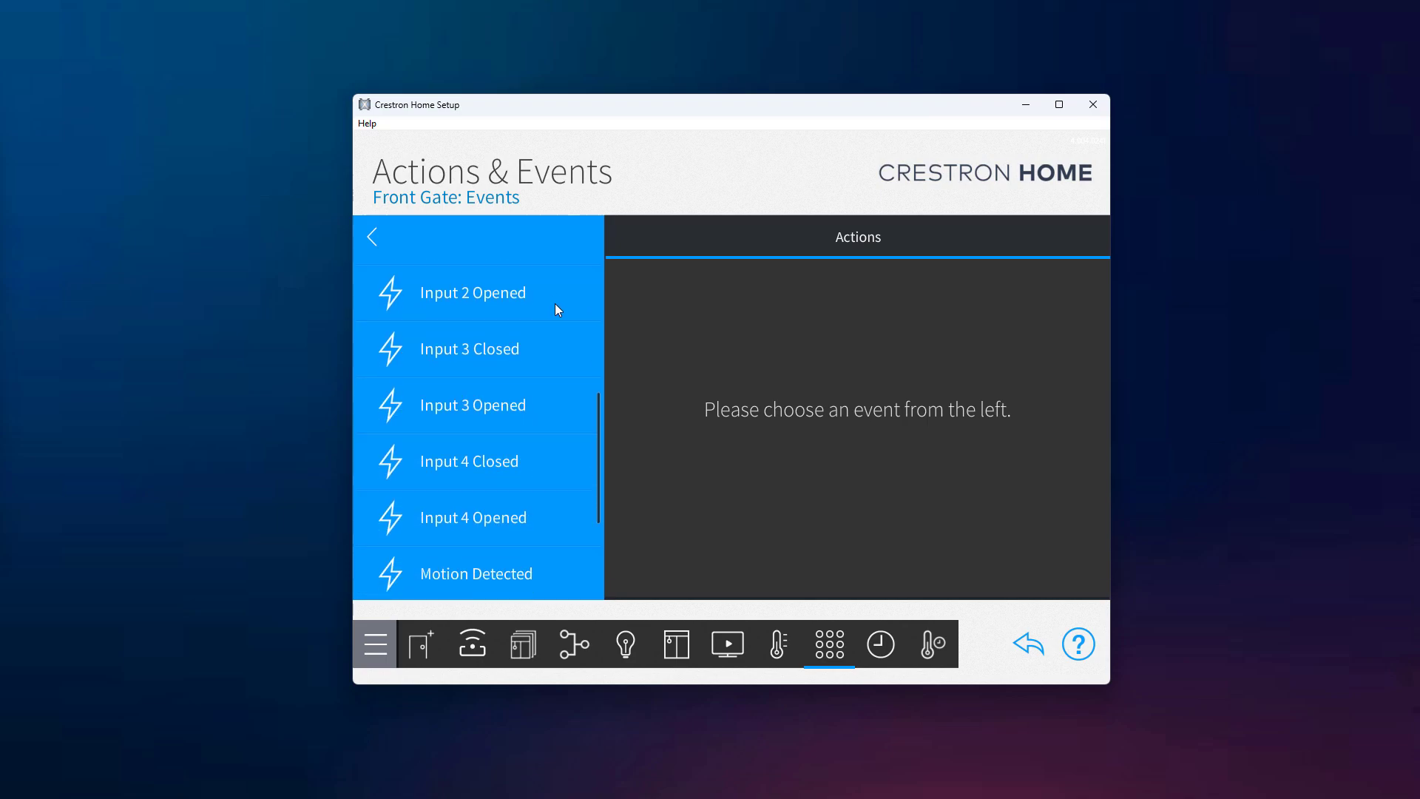
{"action": "left_click_drag", "start_coordinate": [549, 521], "coordinate": [549, 310]}
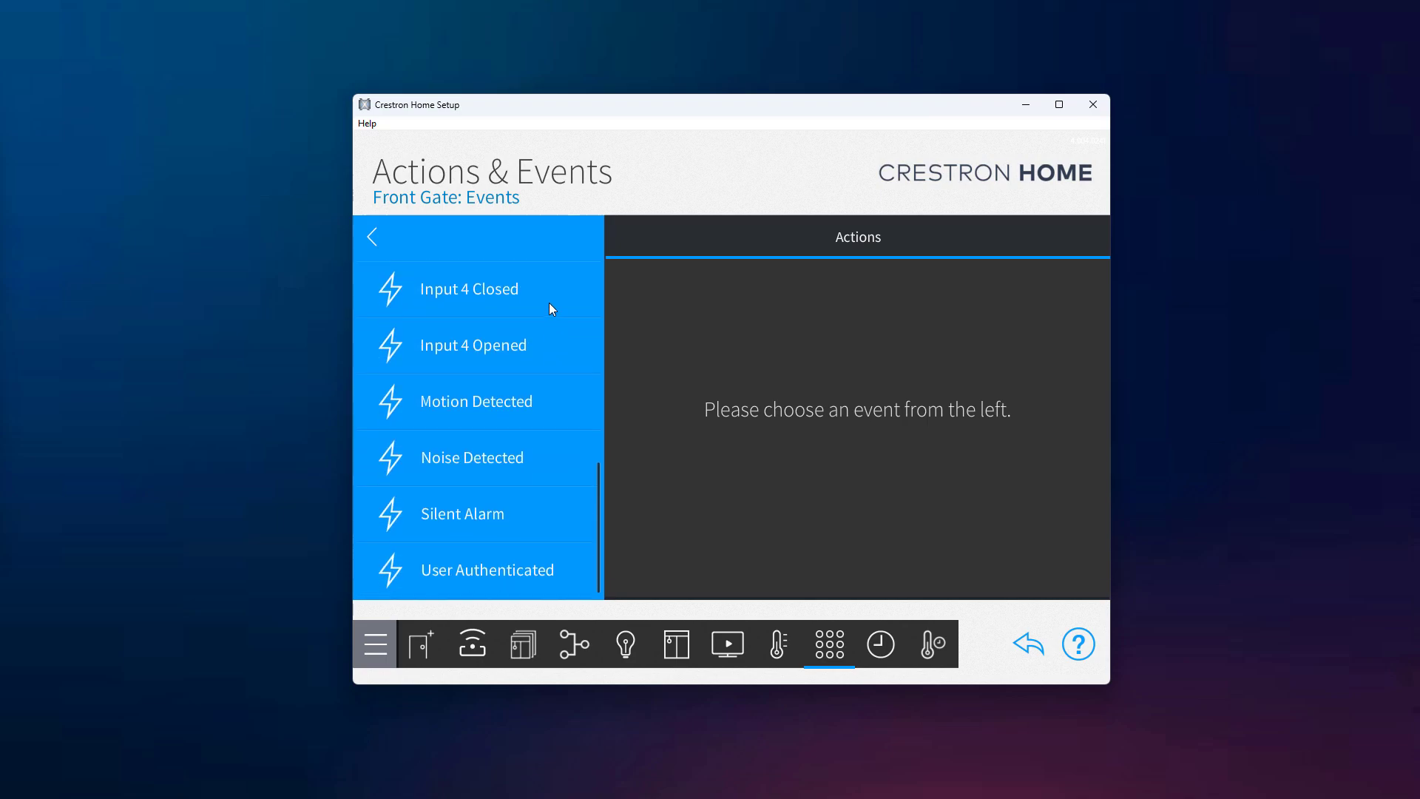
Step: Set Motion Detected to run a sequence with the SIP callPanels action
{"action": "left_click", "coordinate": [467, 401]}
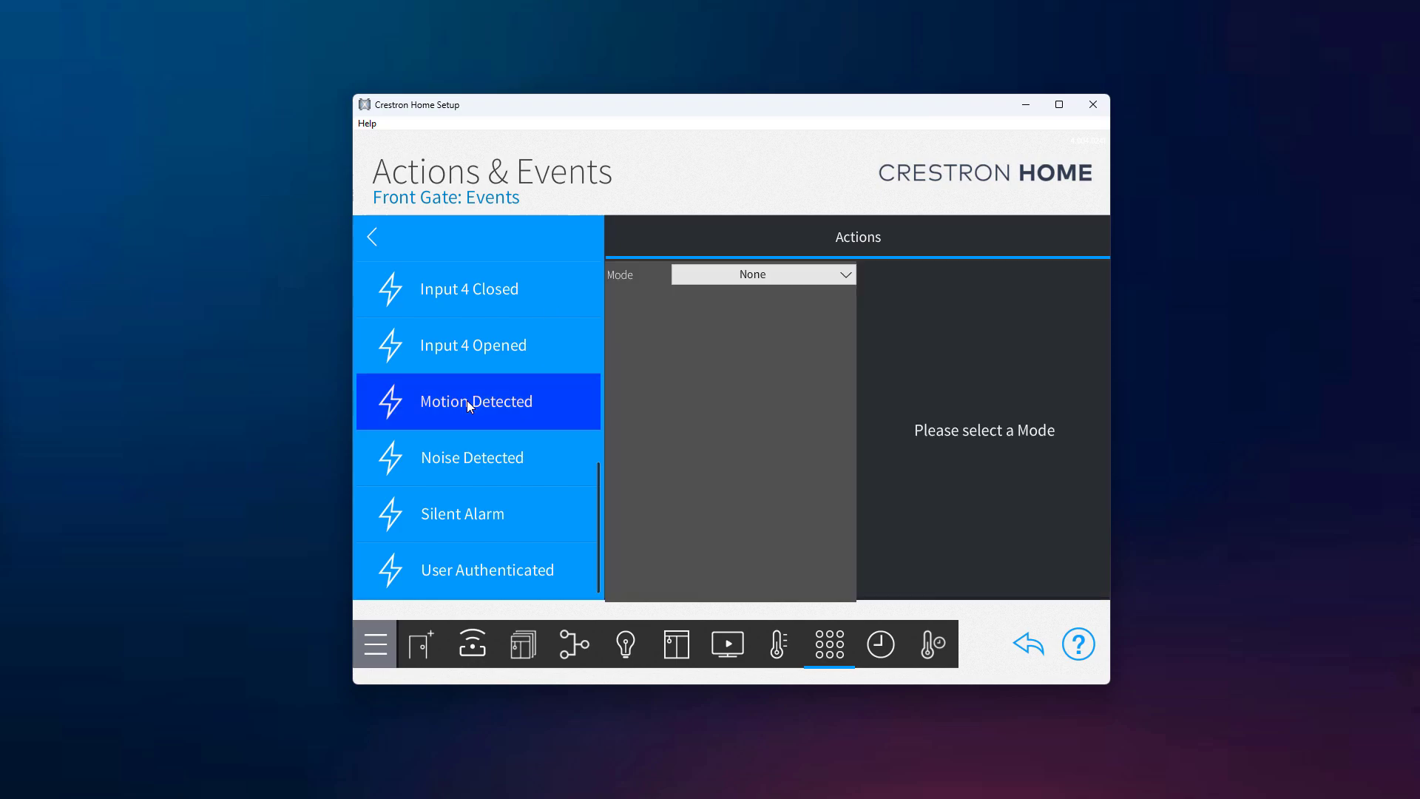
{"action": "left_click", "coordinate": [731, 281]}
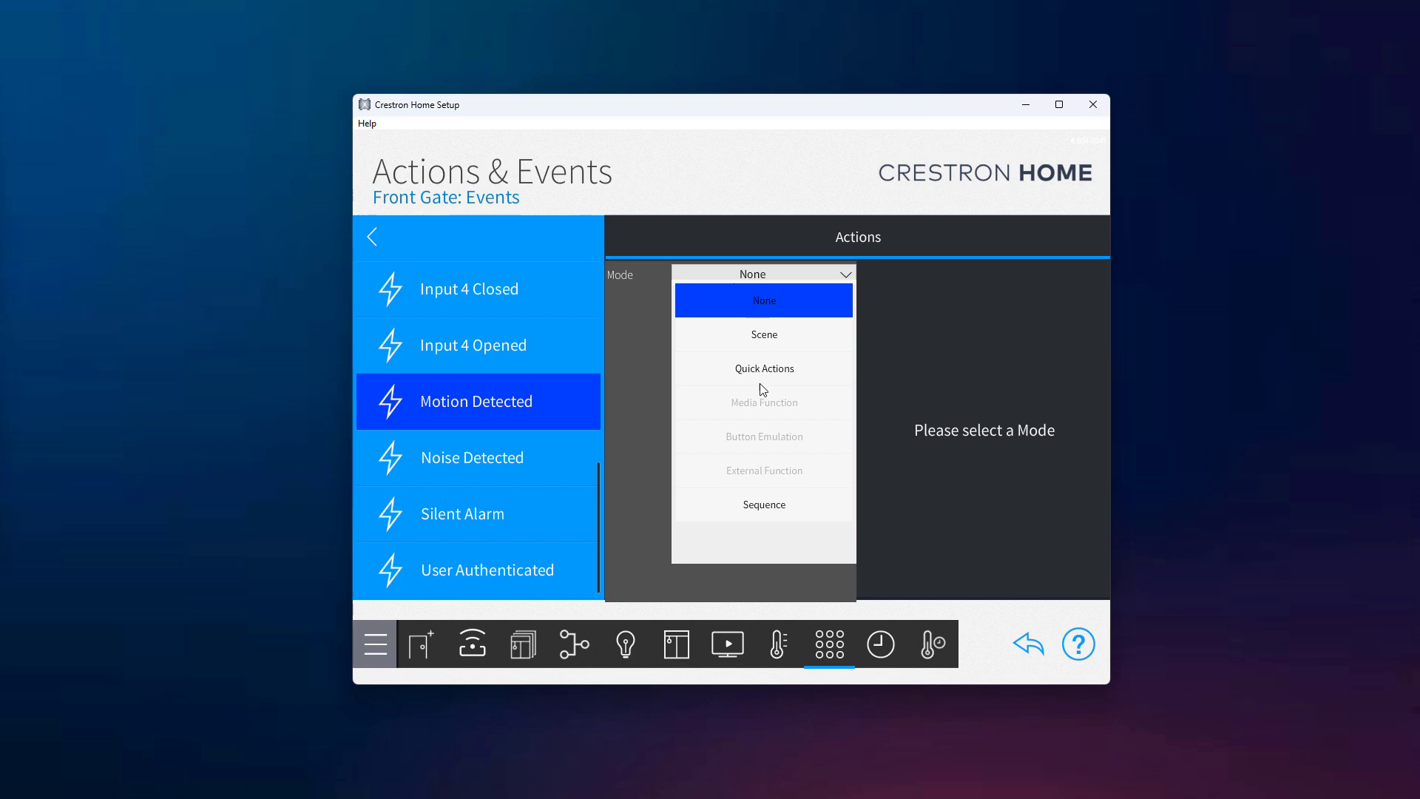
{"action": "left_click", "coordinate": [763, 506]}
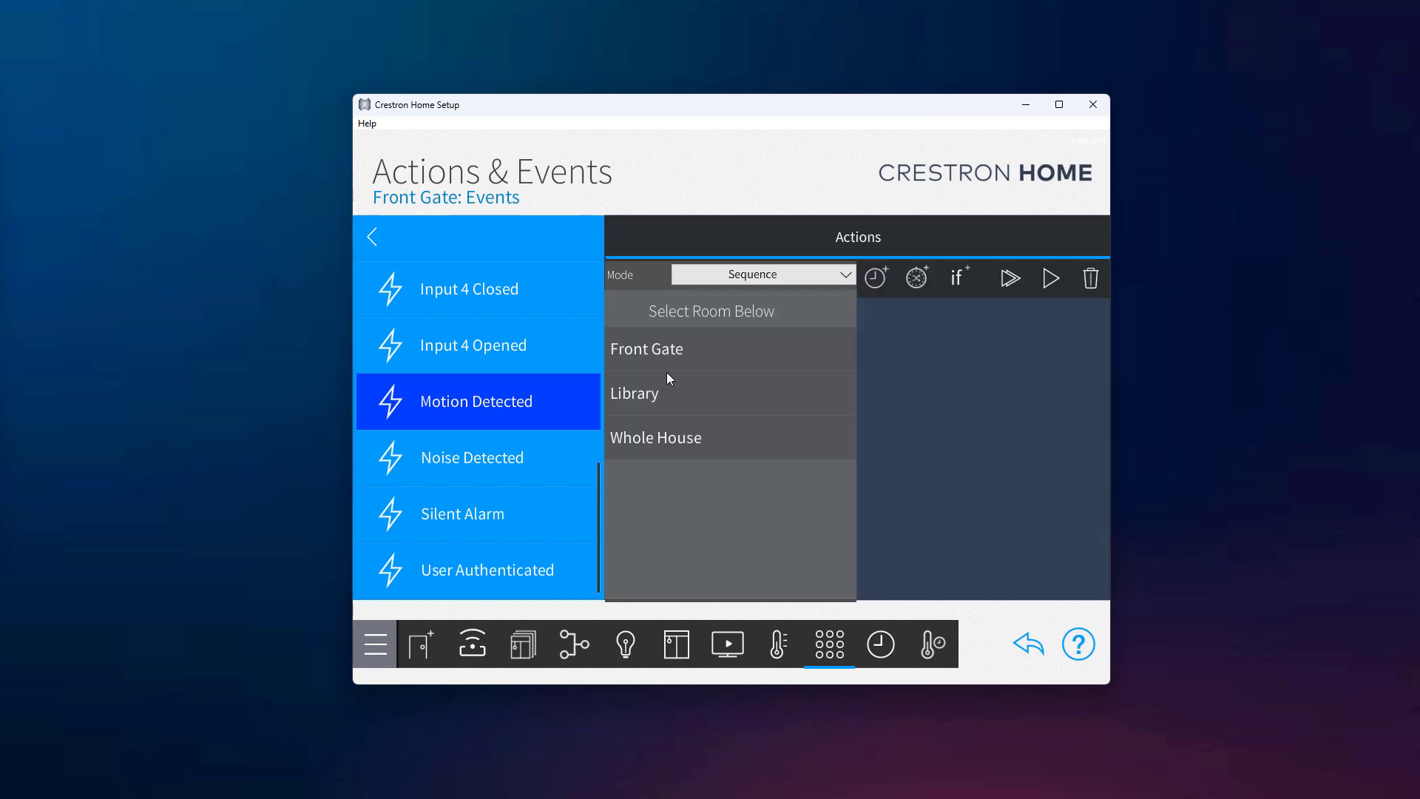
{"action": "left_click", "coordinate": [653, 357]}
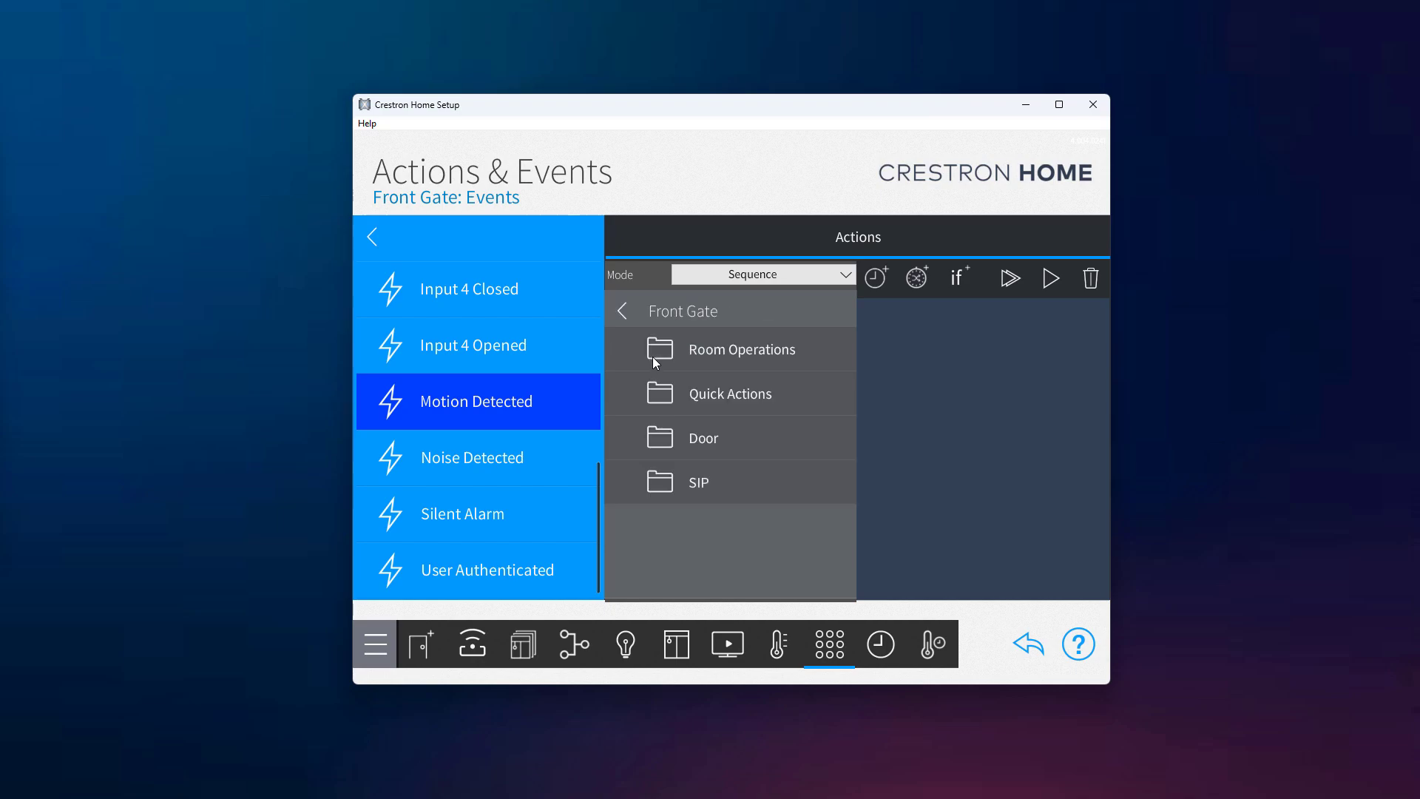
{"action": "left_click", "coordinate": [664, 486]}
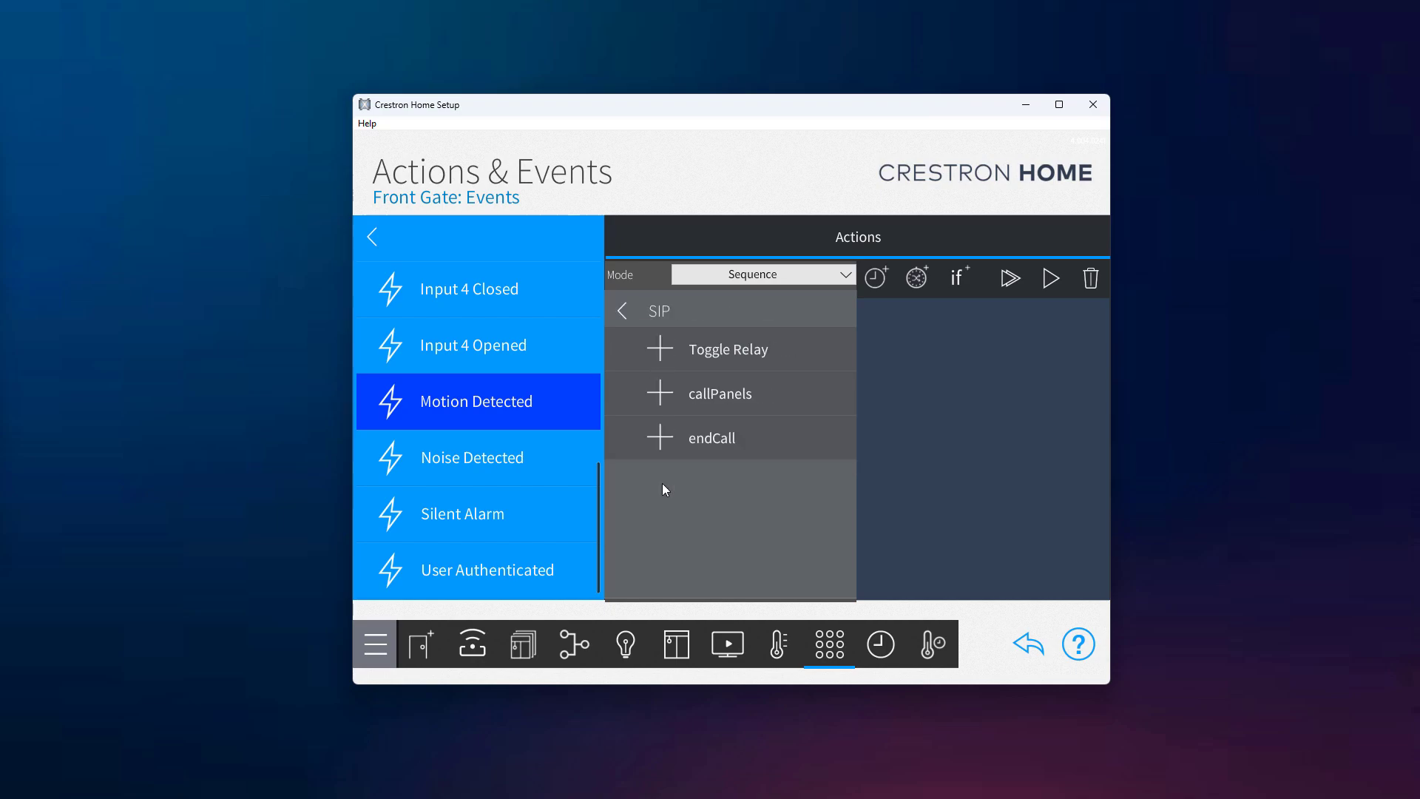
{"action": "left_click", "coordinate": [660, 394]}
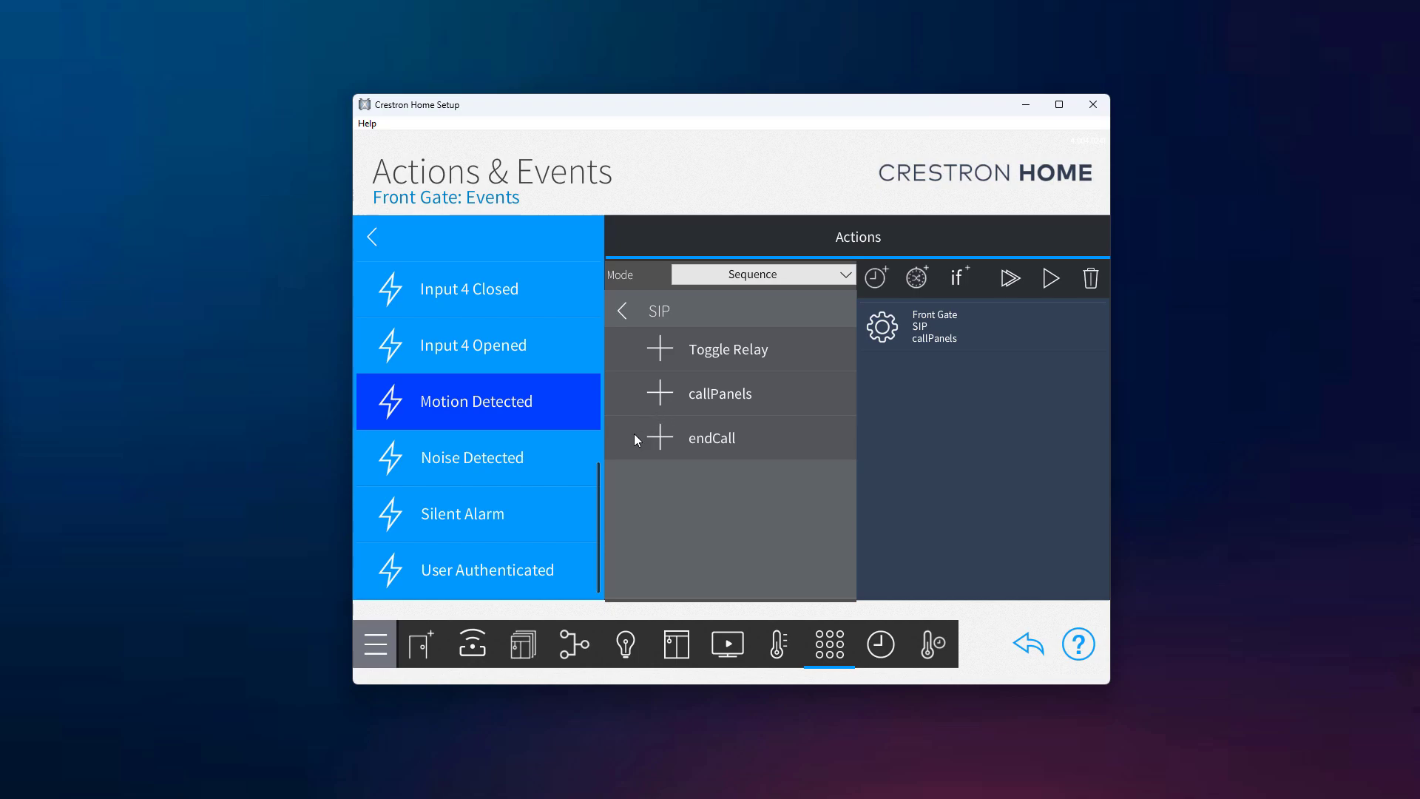
Step: Make Noise Detected a sequence: close relay R1, wait 5 seconds, open R1
{"action": "left_click", "coordinate": [543, 458]}
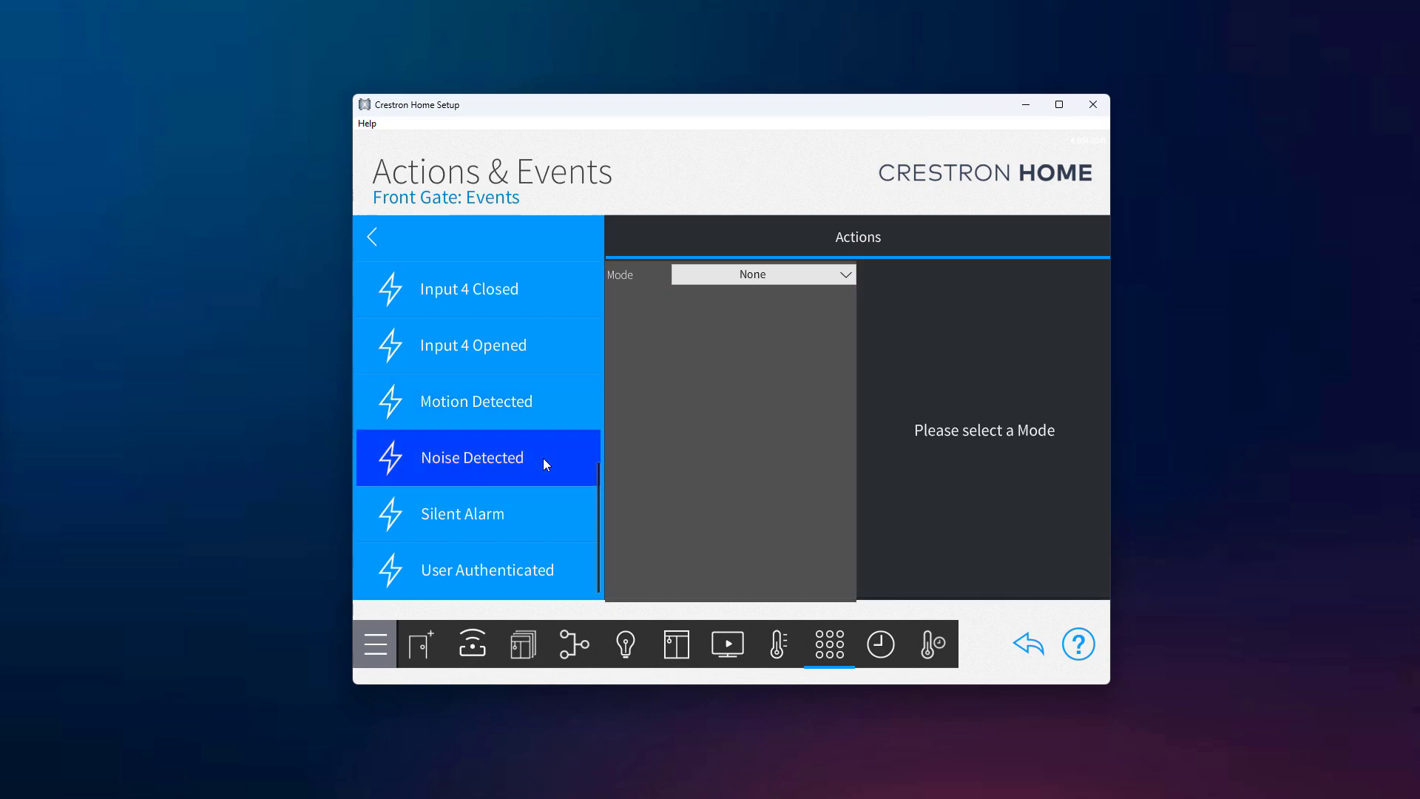
{"action": "left_click", "coordinate": [717, 276]}
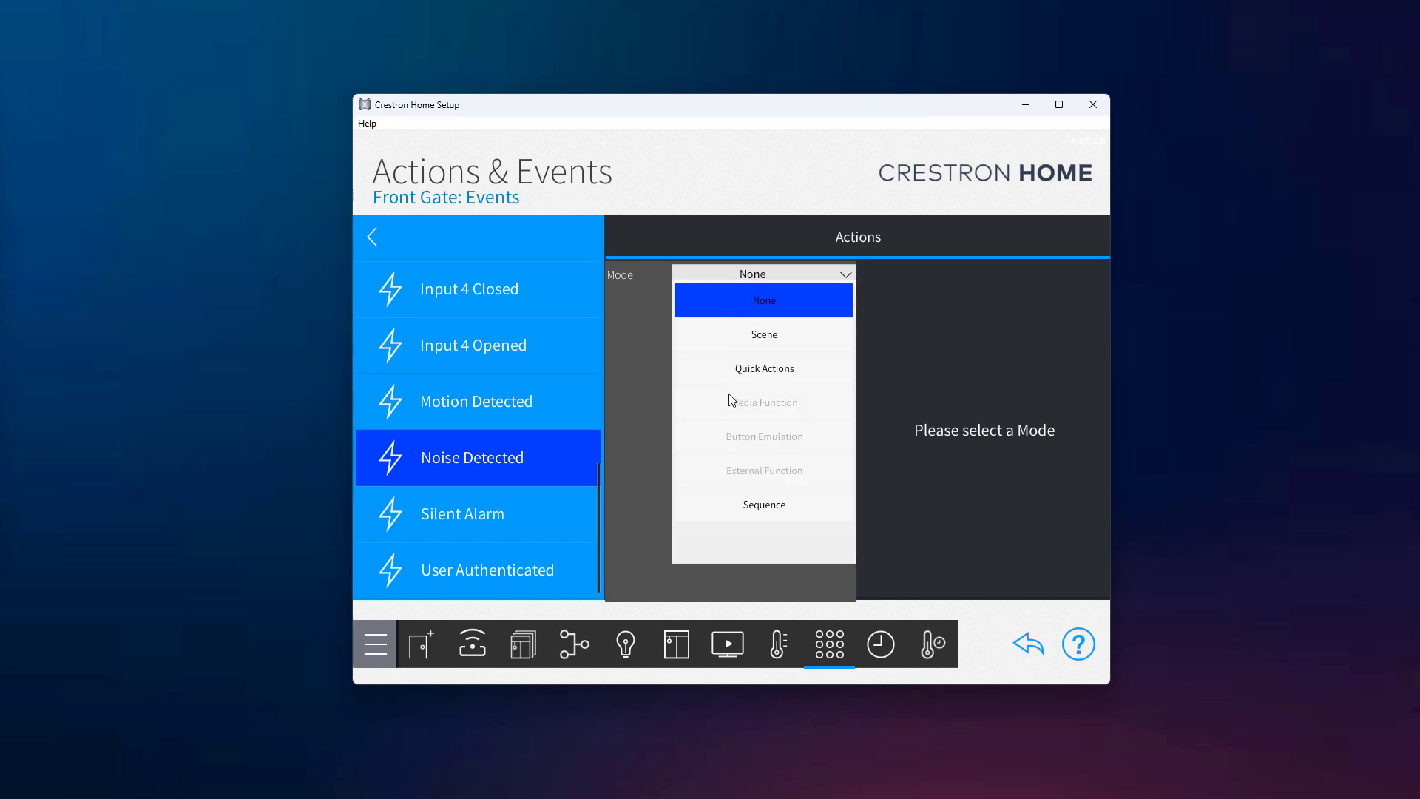
{"action": "left_click", "coordinate": [726, 506]}
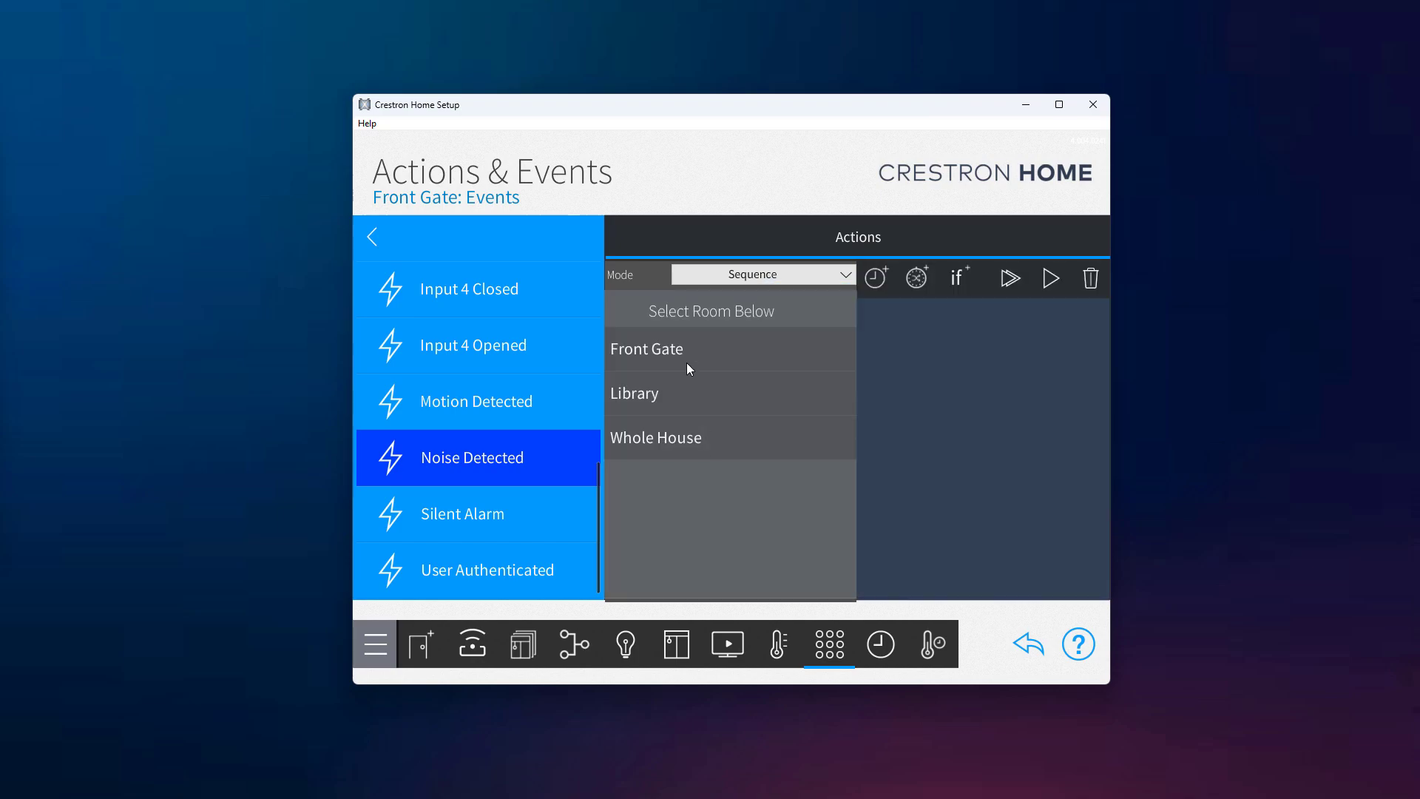
{"action": "left_click", "coordinate": [664, 388]}
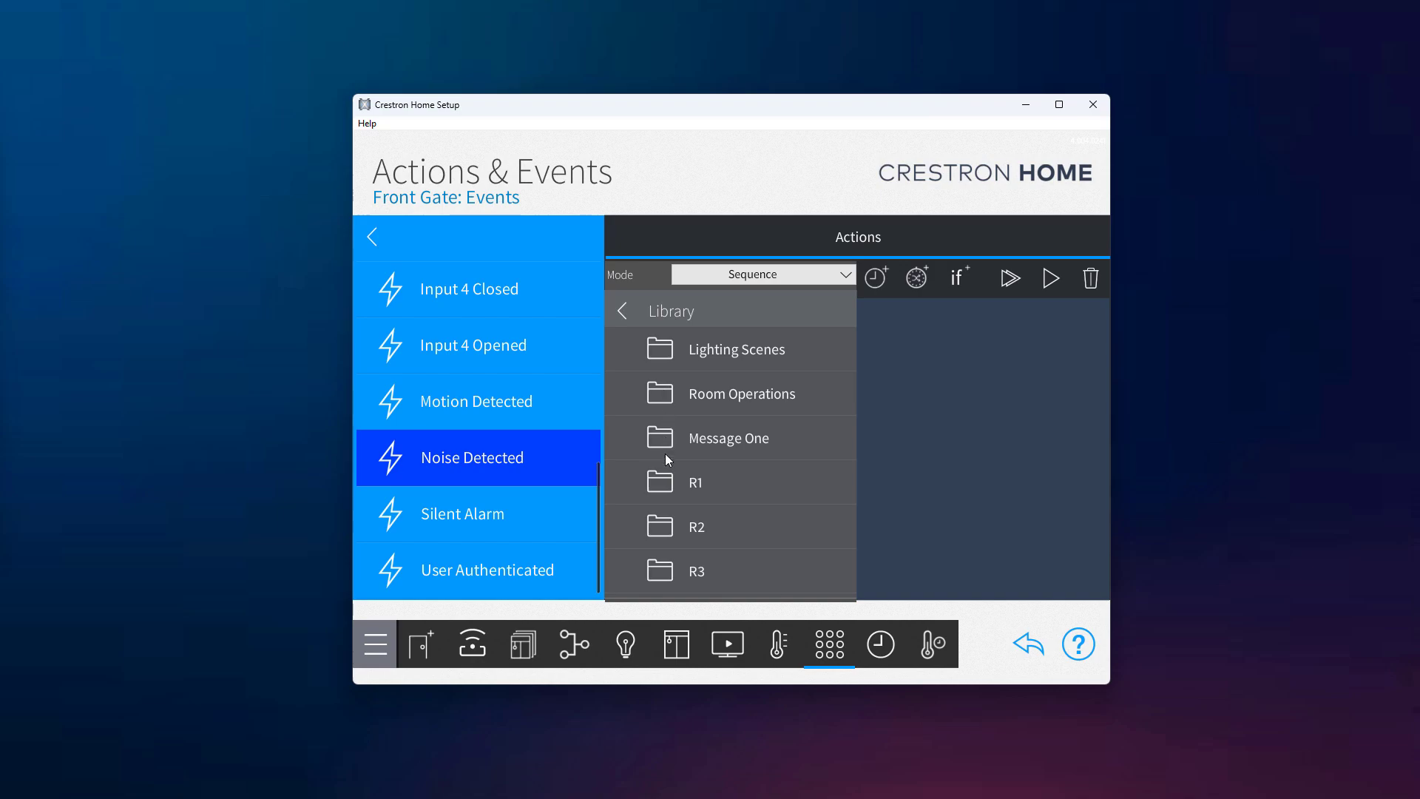
{"action": "left_click", "coordinate": [663, 479]}
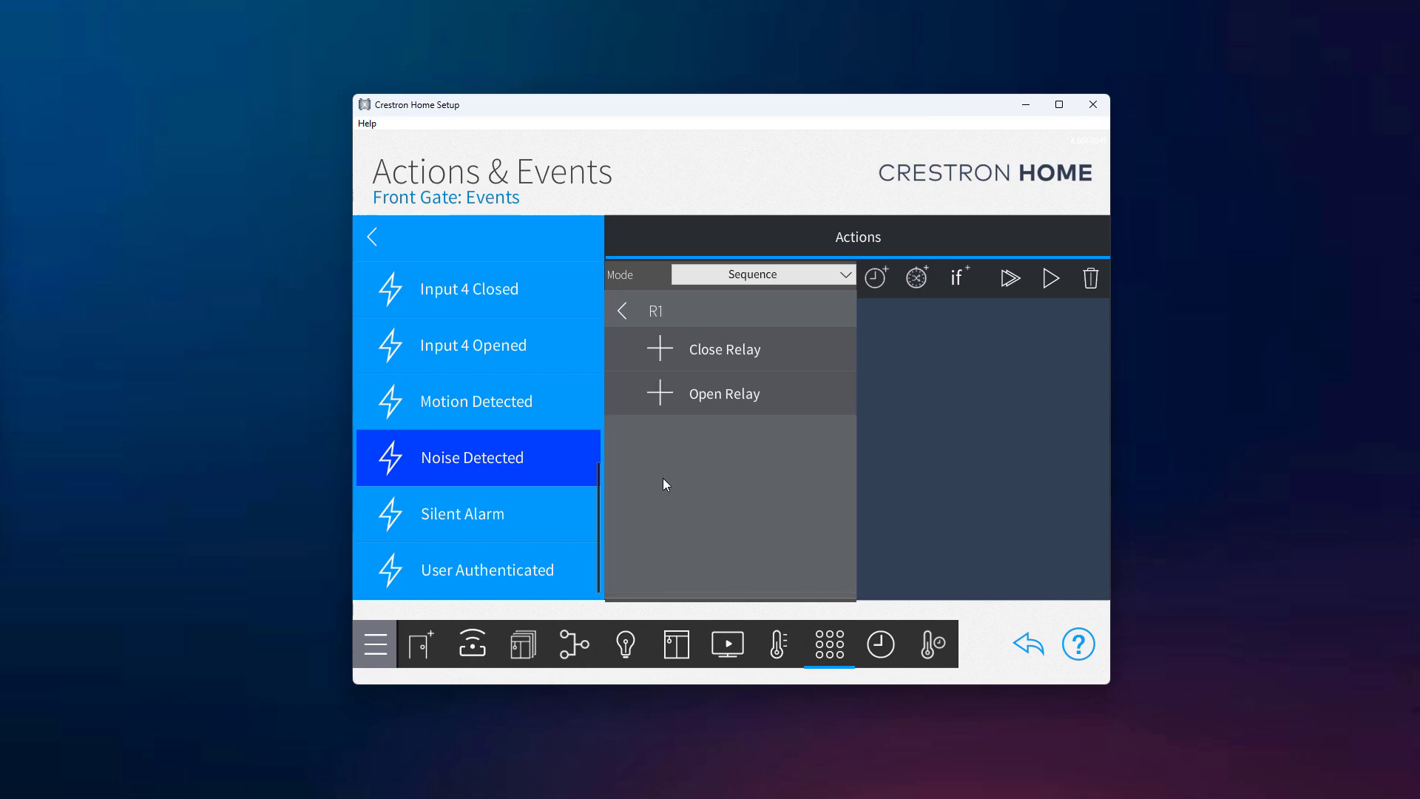
{"action": "left_click", "coordinate": [667, 355]}
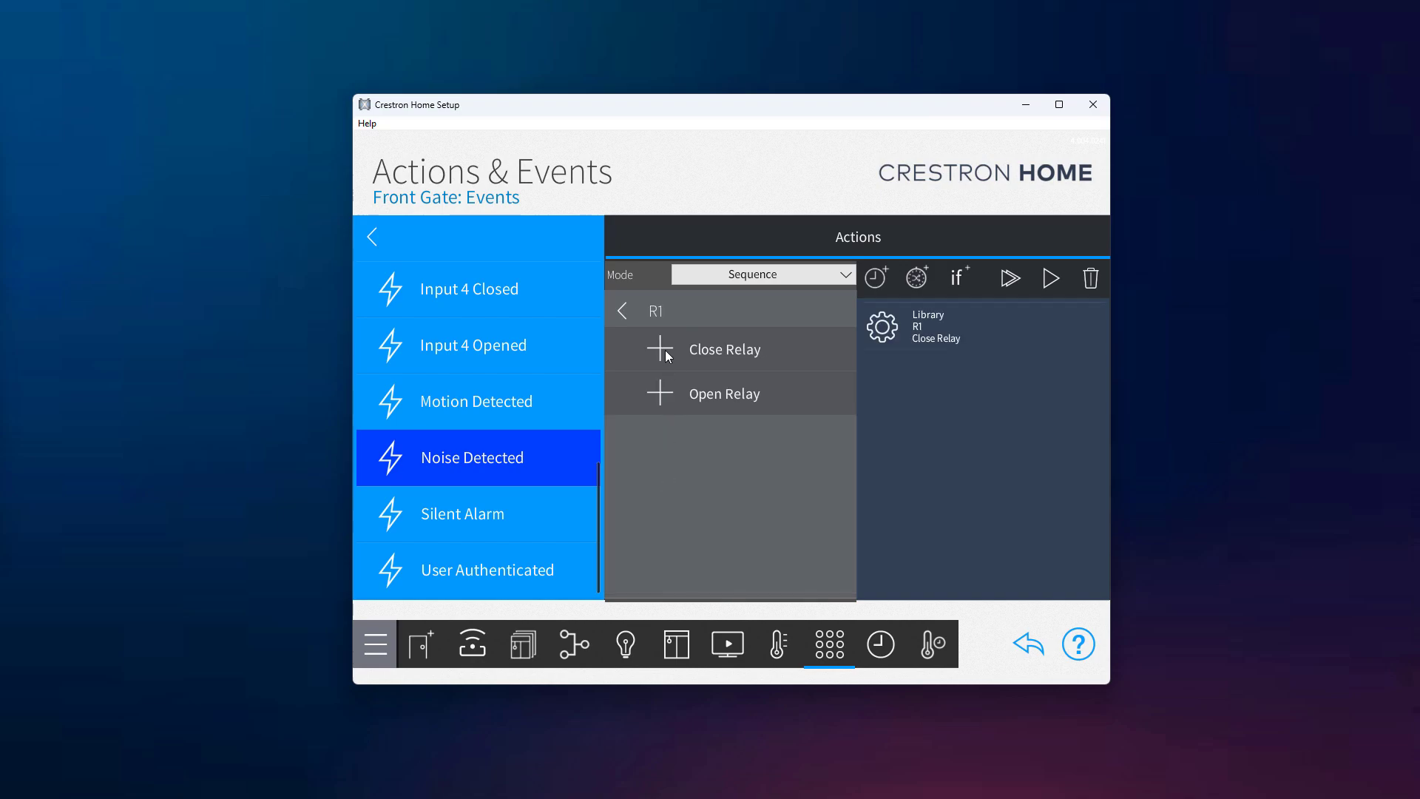
{"action": "left_click", "coordinate": [872, 282]}
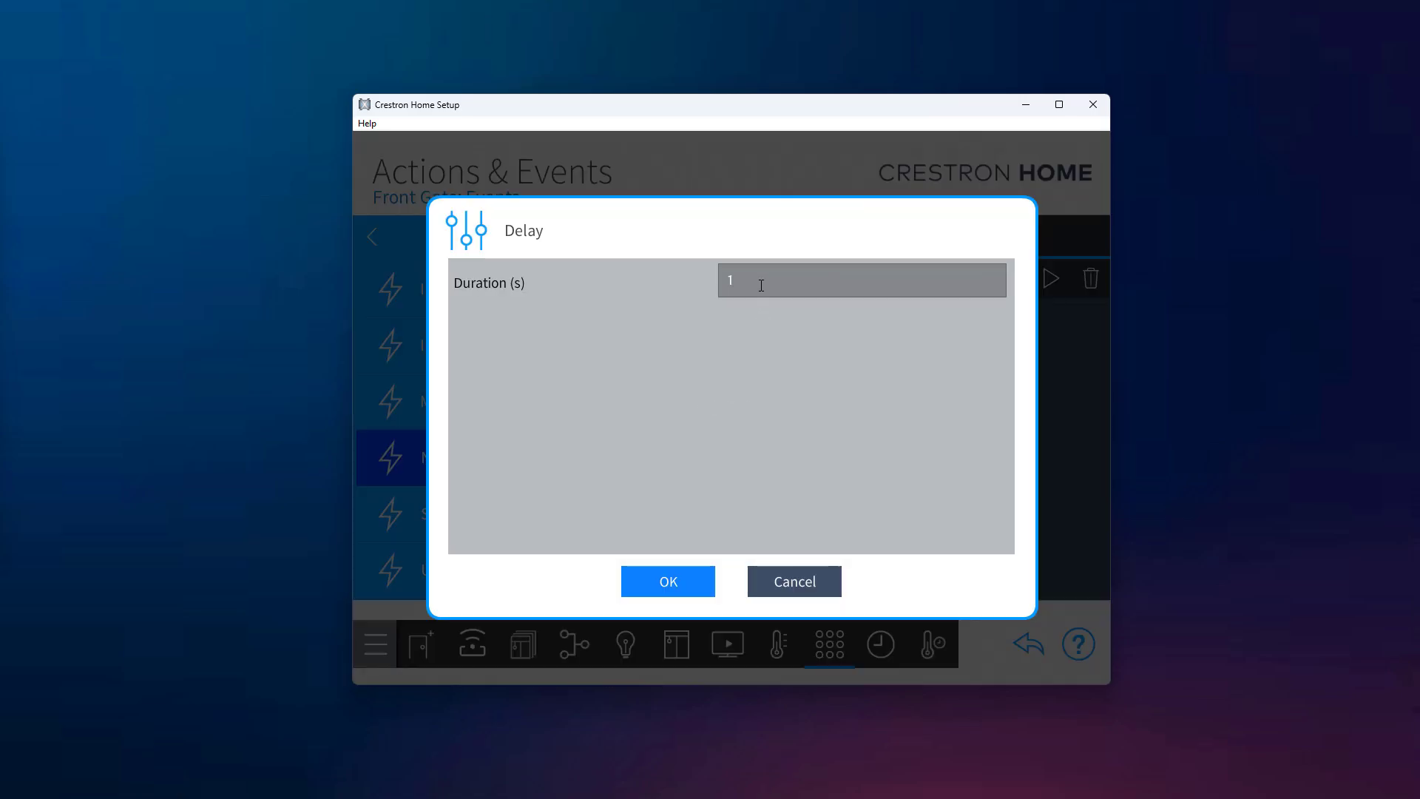
{"action": "left_click", "coordinate": [752, 287]}
{"action": "type", "text": "5"}
{"action": "left_click", "coordinate": [676, 575]}
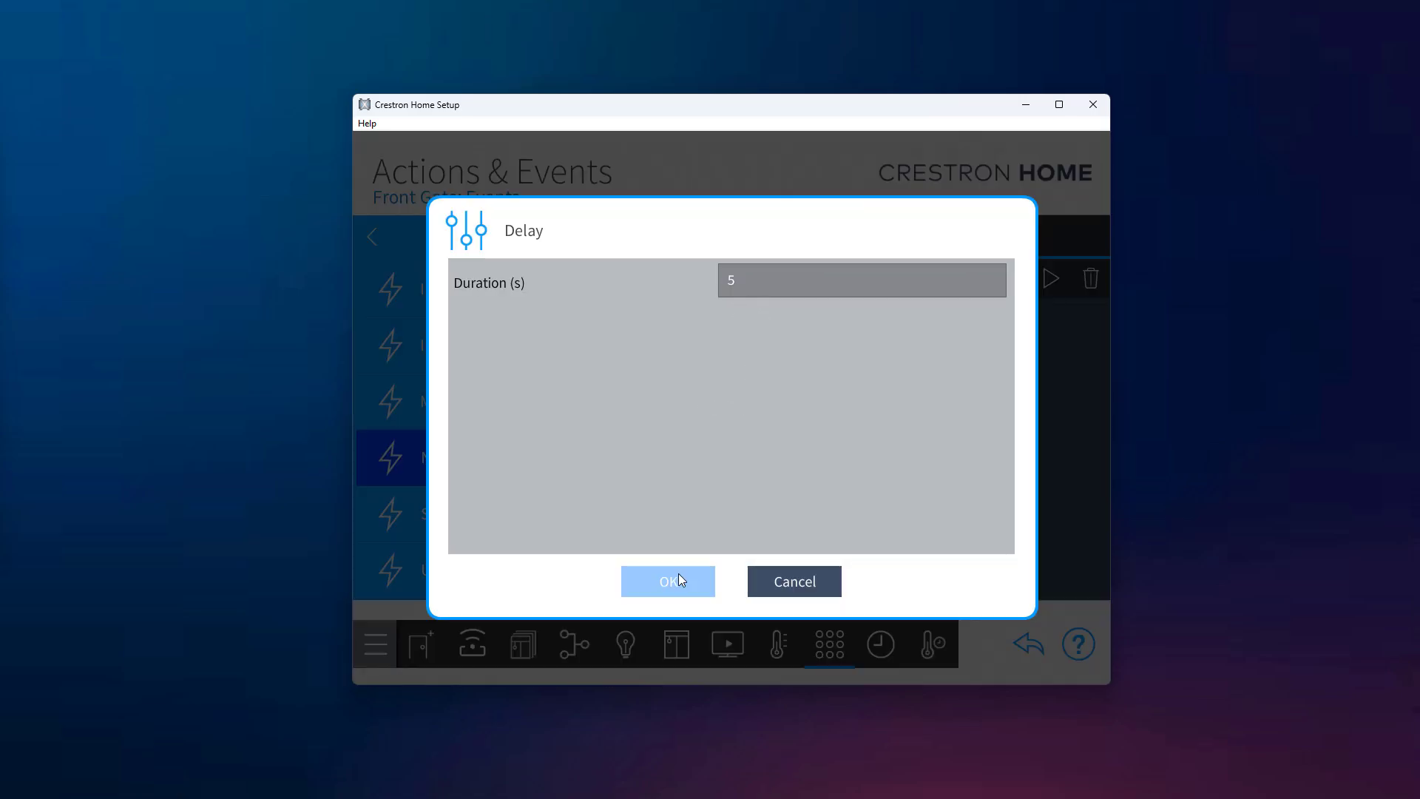
{"action": "left_click", "coordinate": [670, 399]}
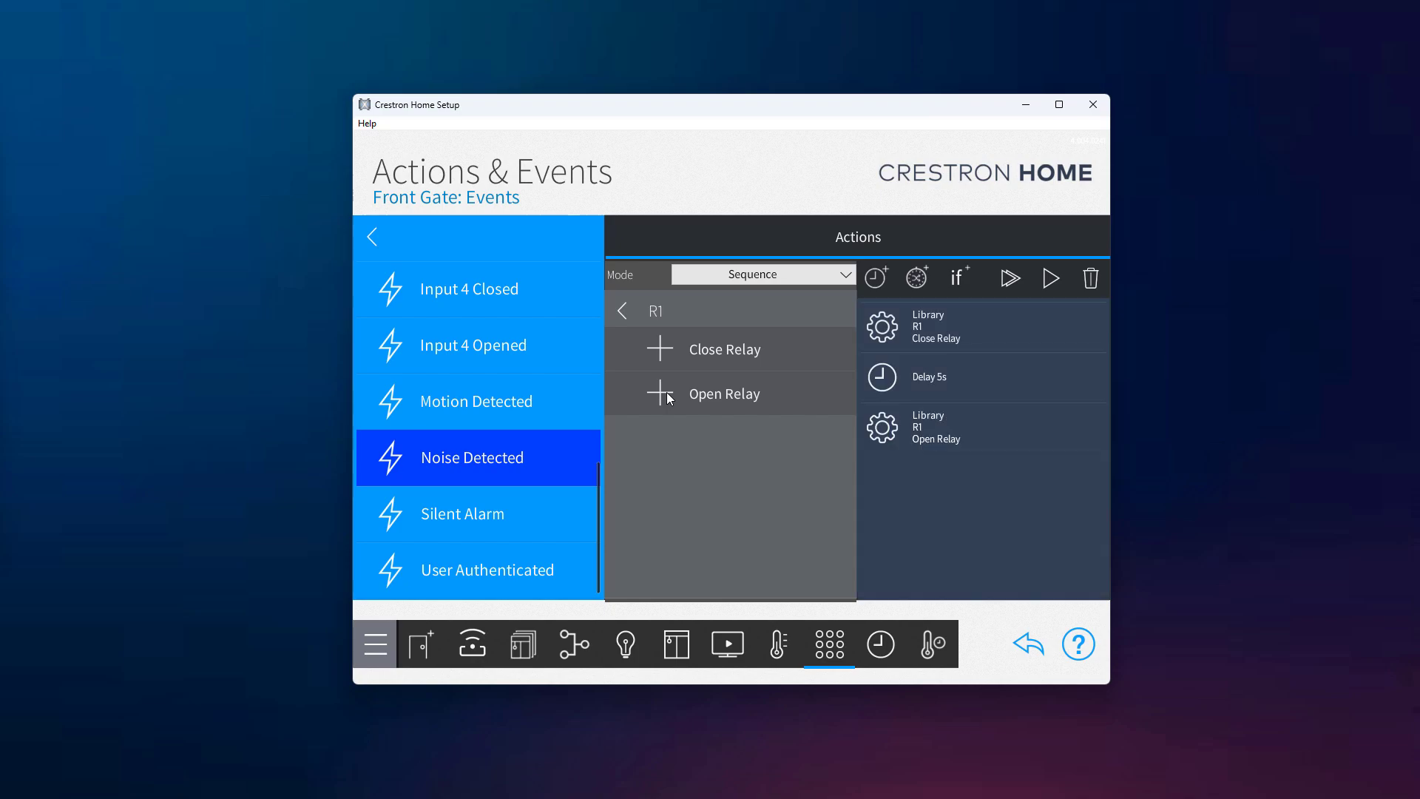
Step: Make User Authenticated a sequence sending Message One's Pushover message
{"action": "left_click", "coordinate": [559, 557]}
{"action": "left_click", "coordinate": [717, 274]}
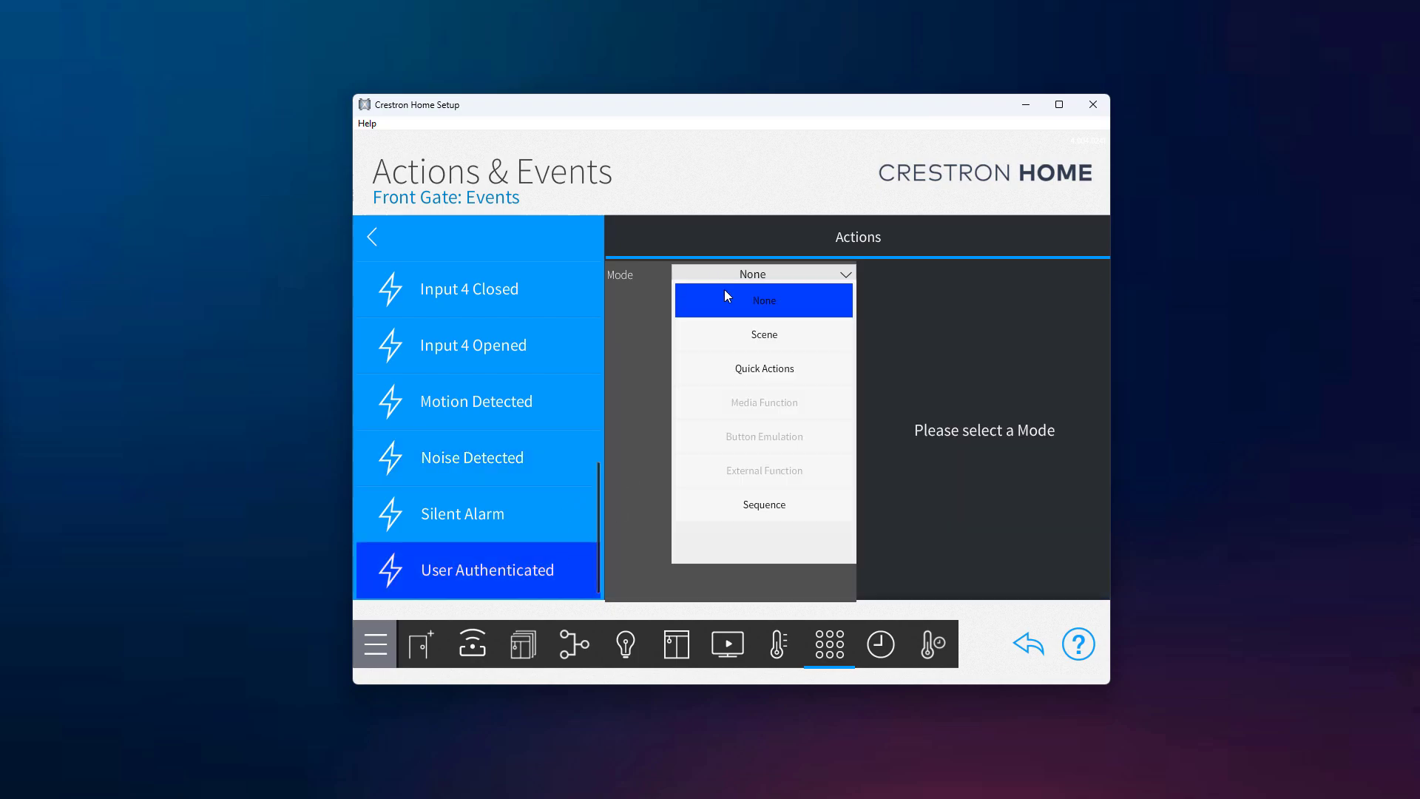
{"action": "left_click", "coordinate": [731, 503]}
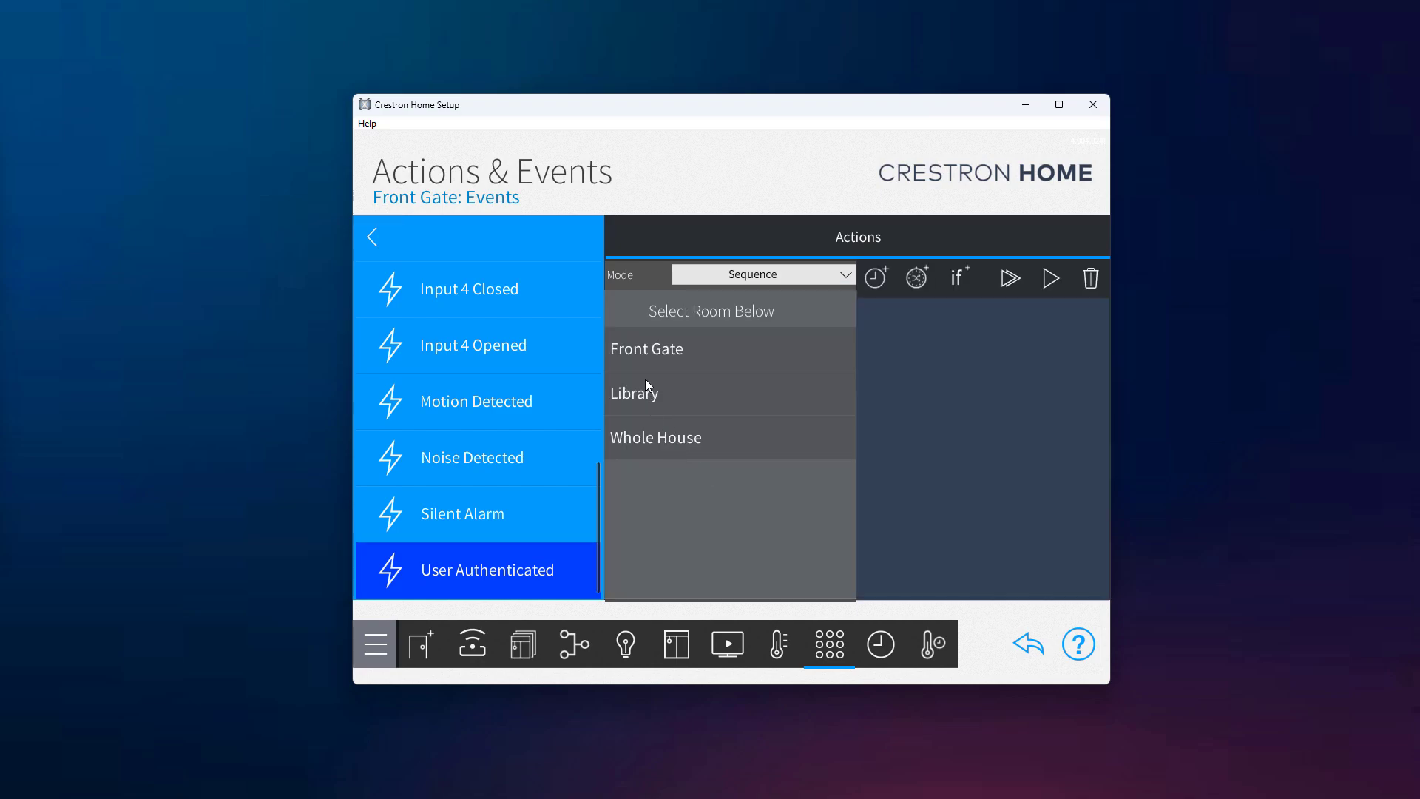
{"action": "left_click", "coordinate": [657, 395]}
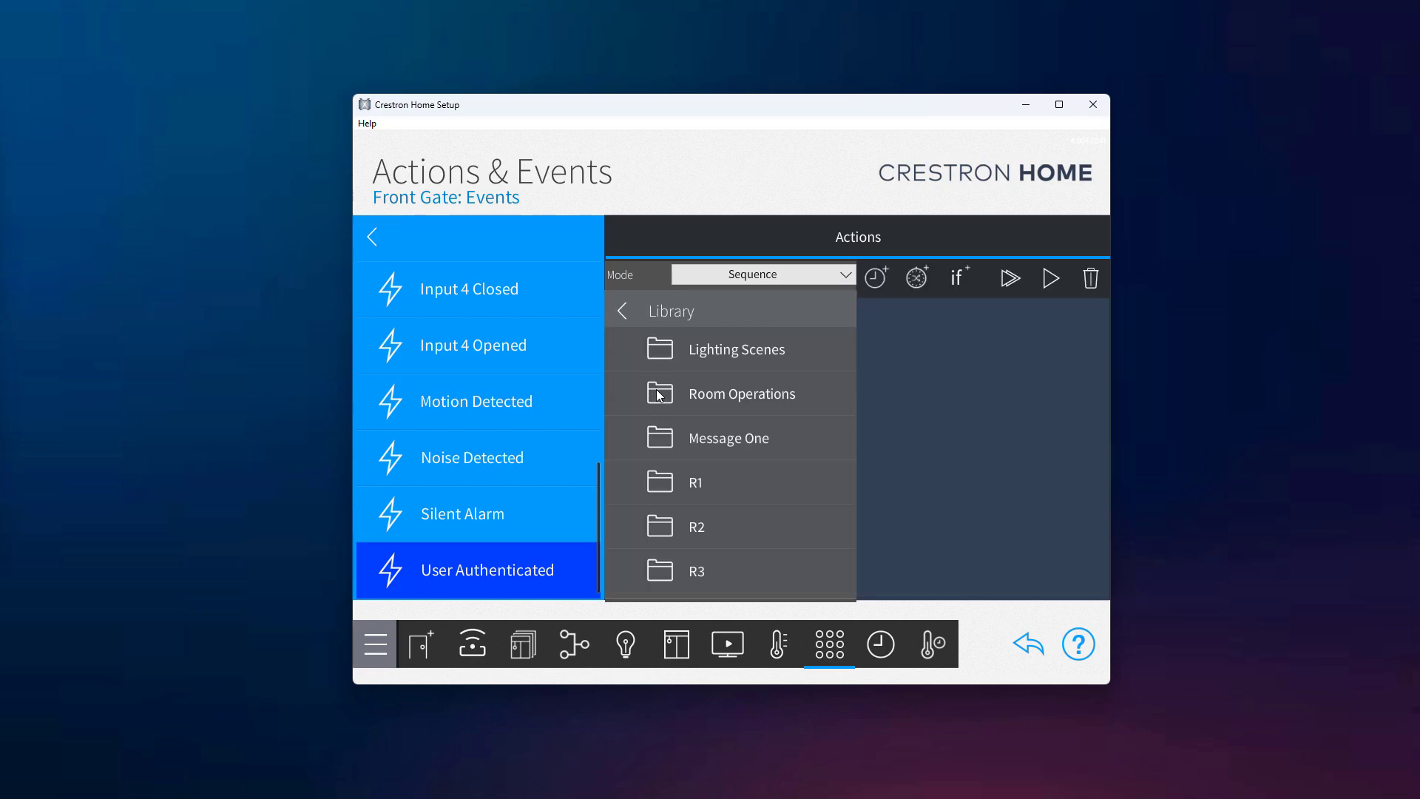
{"action": "left_click", "coordinate": [664, 439]}
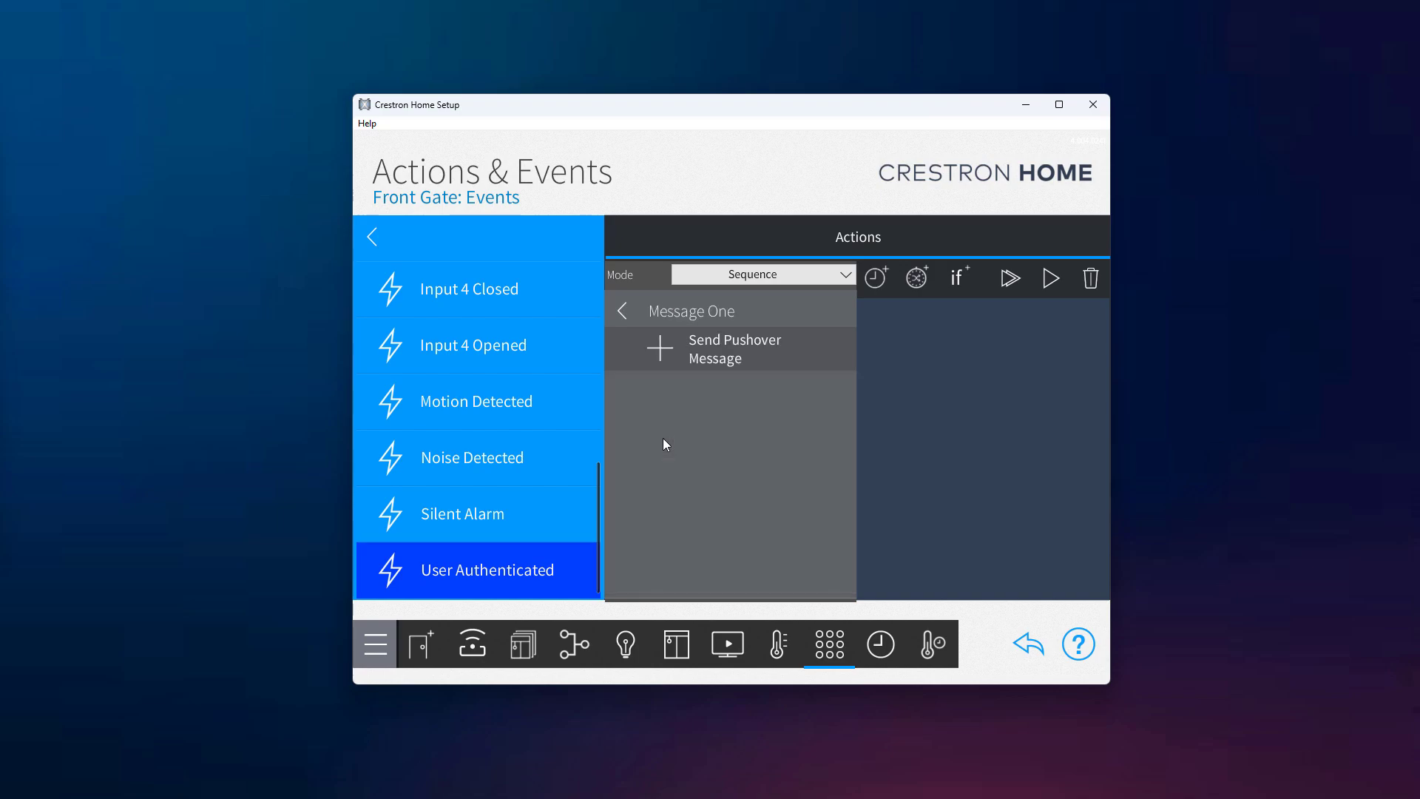
{"action": "left_click", "coordinate": [663, 355]}
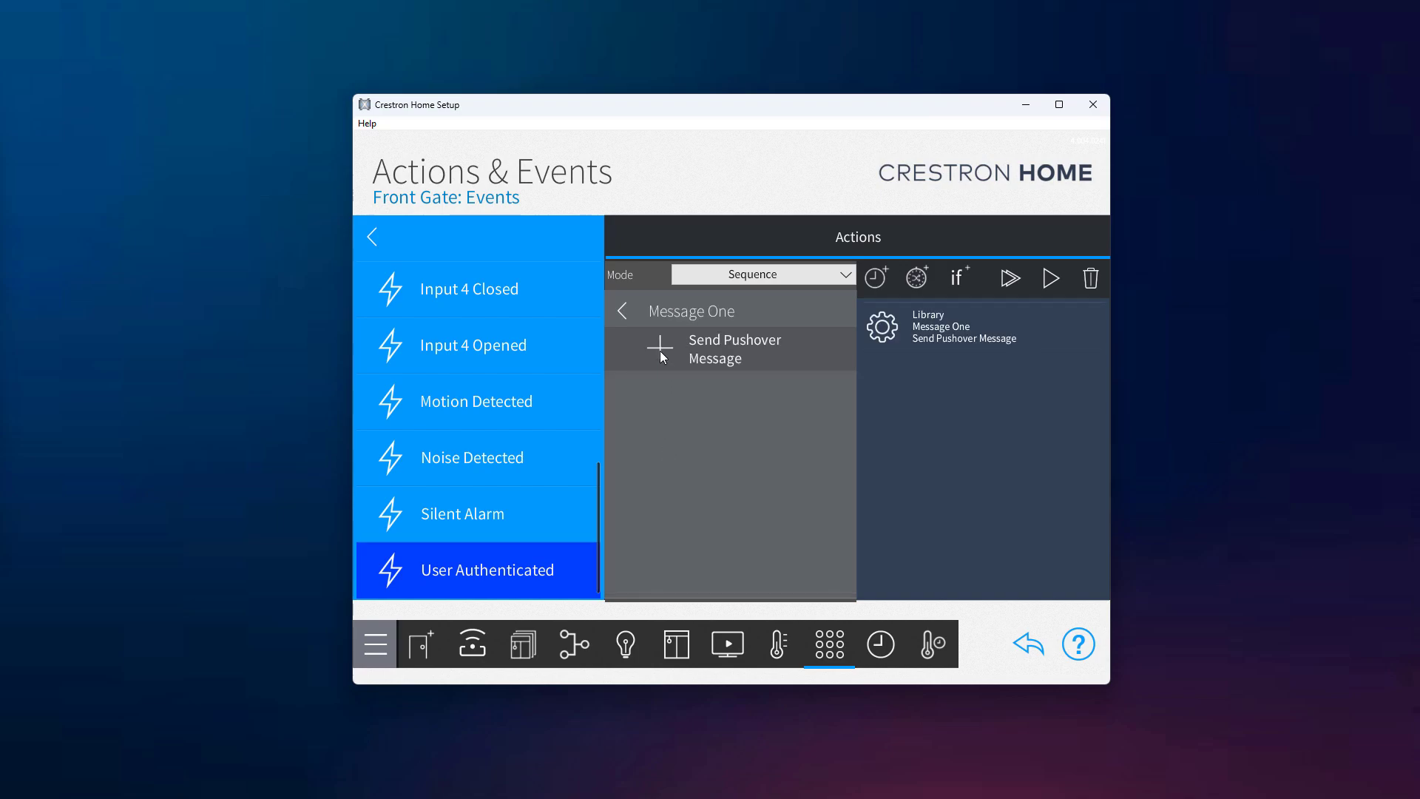